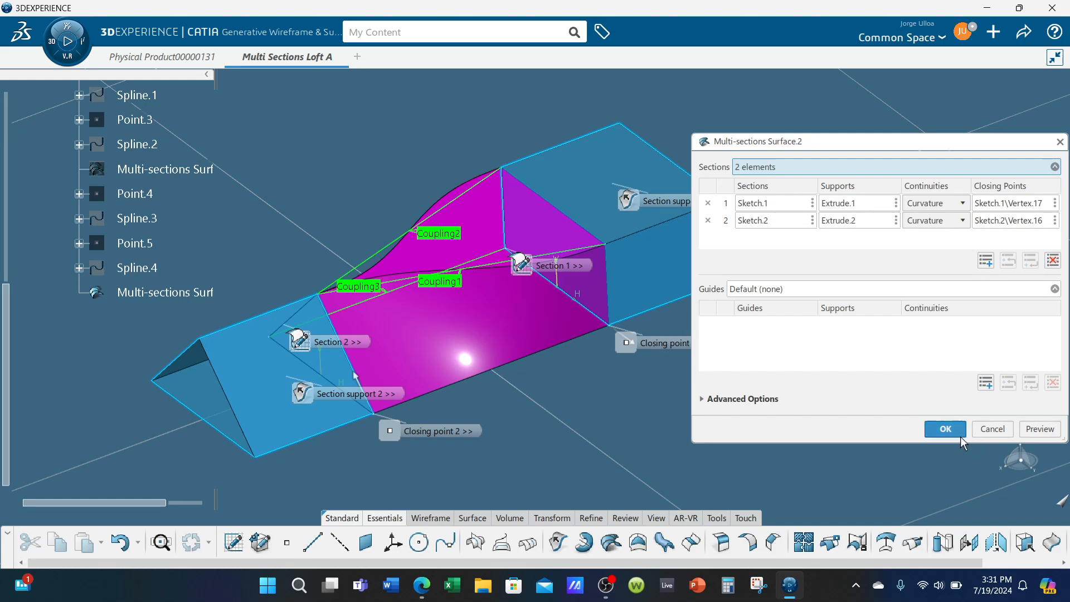
Step: Accept the multi-sections surface between the two extrusions and hide it
{"action": "left_click", "coordinate": [933, 434]}
{"action": "middle_click_drag", "start_coordinate": [604, 412], "coordinate": [616, 414]}
{"action": "right_click", "coordinate": [518, 276]}
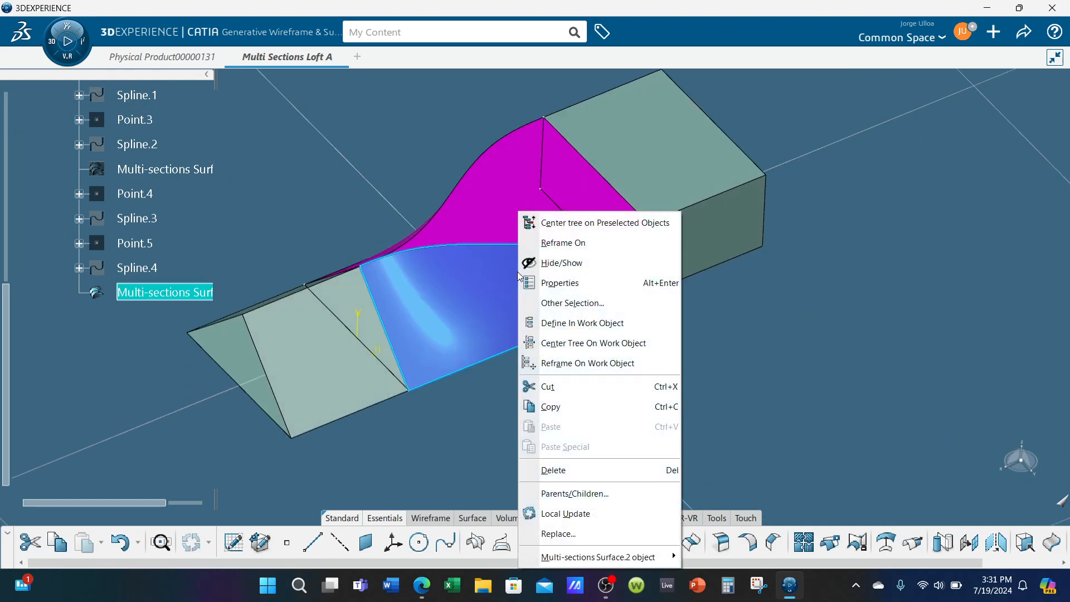
{"action": "left_click", "coordinate": [560, 263]}
{"action": "middle_click_drag", "start_coordinate": [624, 377], "coordinate": [576, 167]}
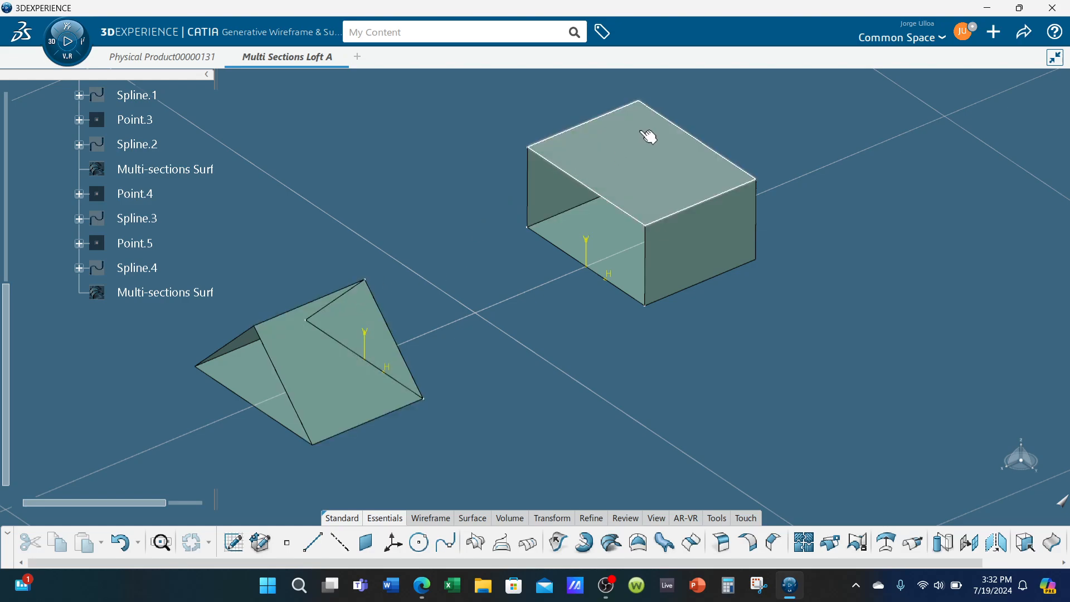
{"action": "middle_click_drag", "start_coordinate": [466, 353], "coordinate": [471, 370]}
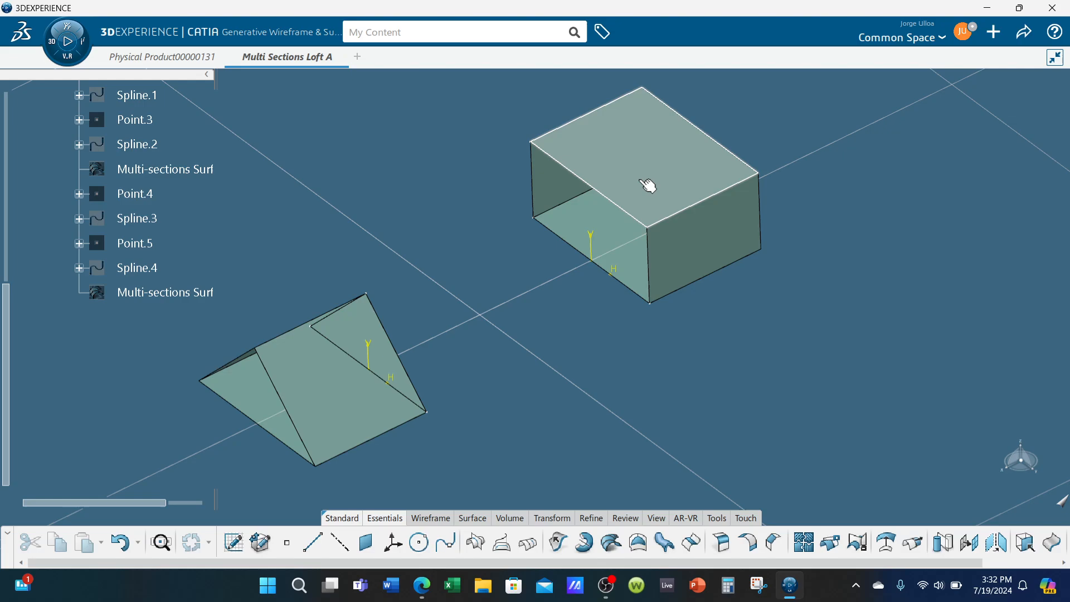
{"action": "middle_click_drag", "start_coordinate": [455, 409], "coordinate": [528, 404]}
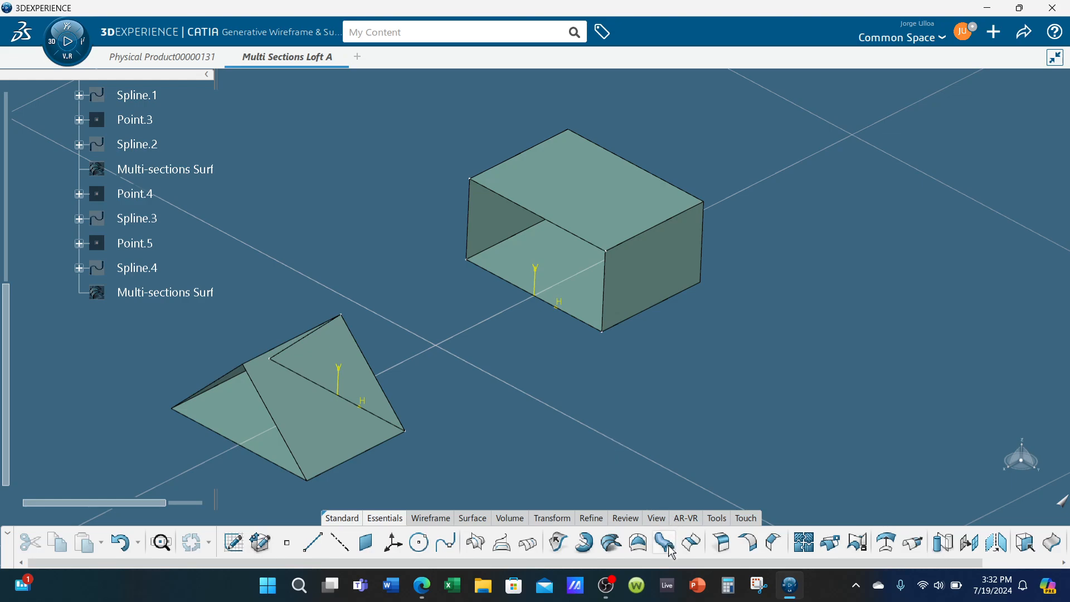
Step: Start a new multi-sections surface with the rectangular Sketch.1 and the triangular Sketch.2 as sections, and preview it
{"action": "left_click", "coordinate": [610, 543]}
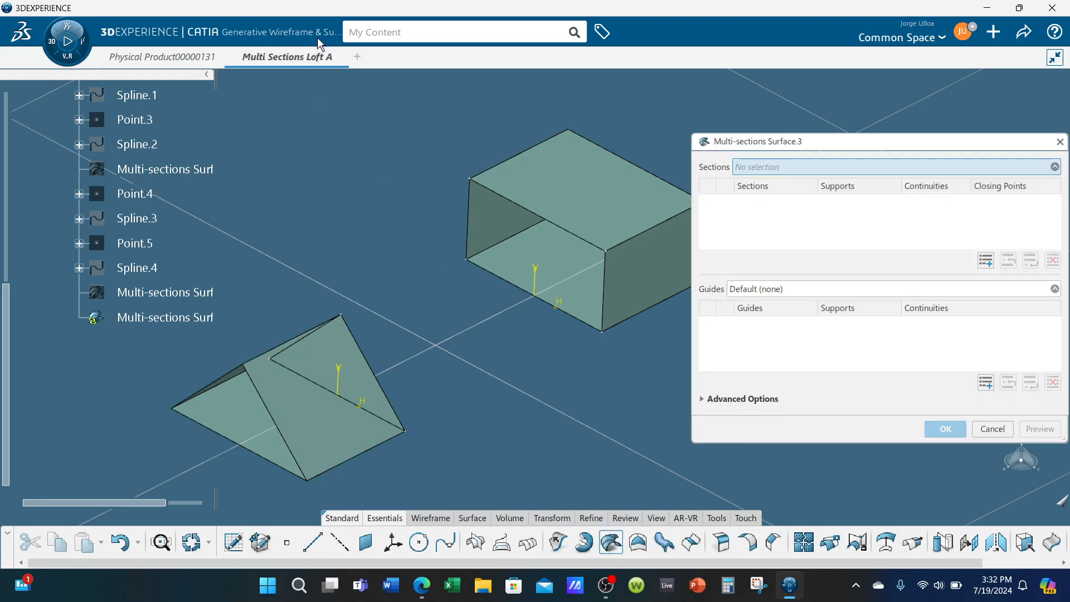
{"action": "left_click", "coordinate": [69, 61]}
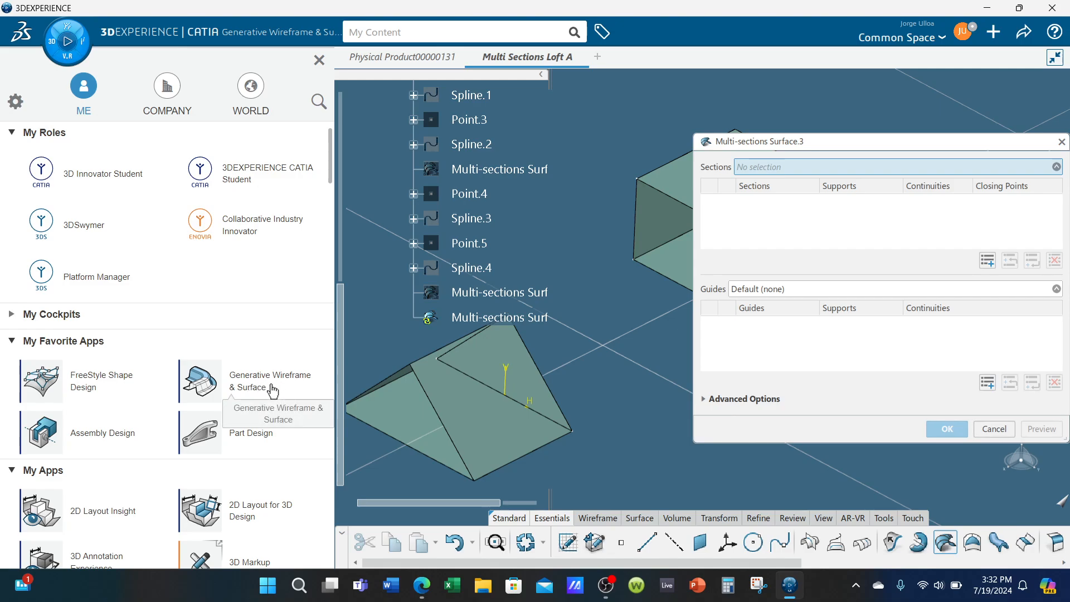
{"action": "left_click", "coordinate": [319, 62]}
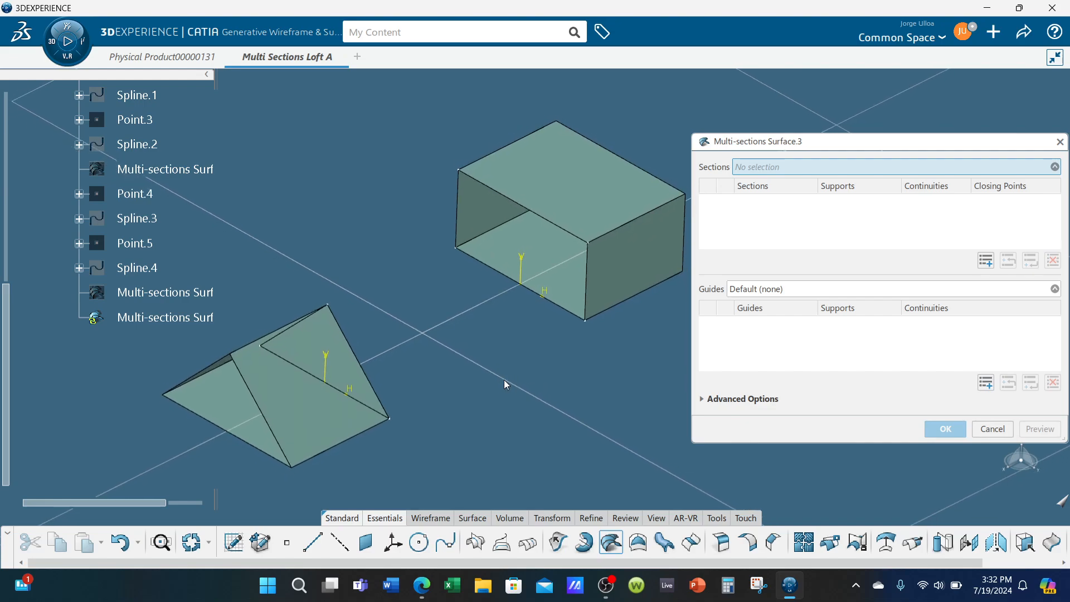
{"action": "left_click", "coordinate": [500, 197]}
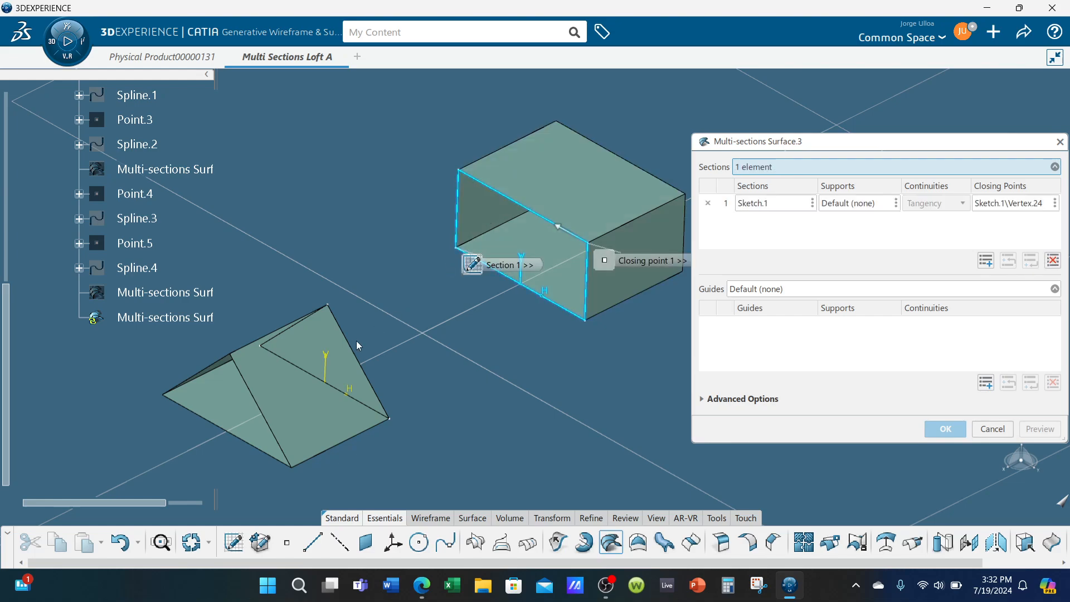
{"action": "left_click", "coordinate": [310, 375]}
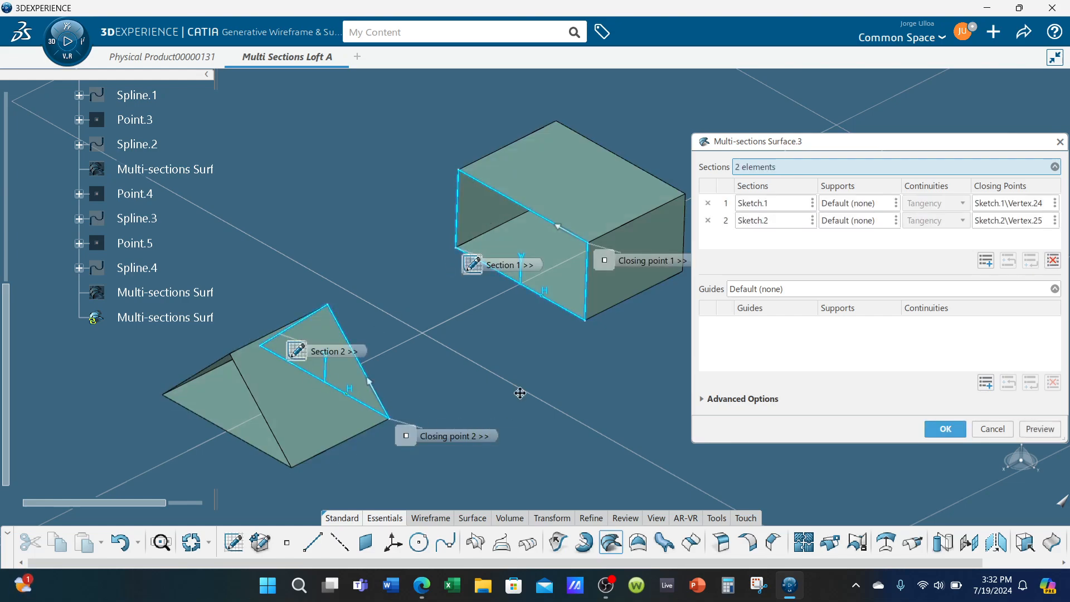
{"action": "scroll", "coordinate": [518, 390], "scroll_direction": "down", "scroll_amount": 2}
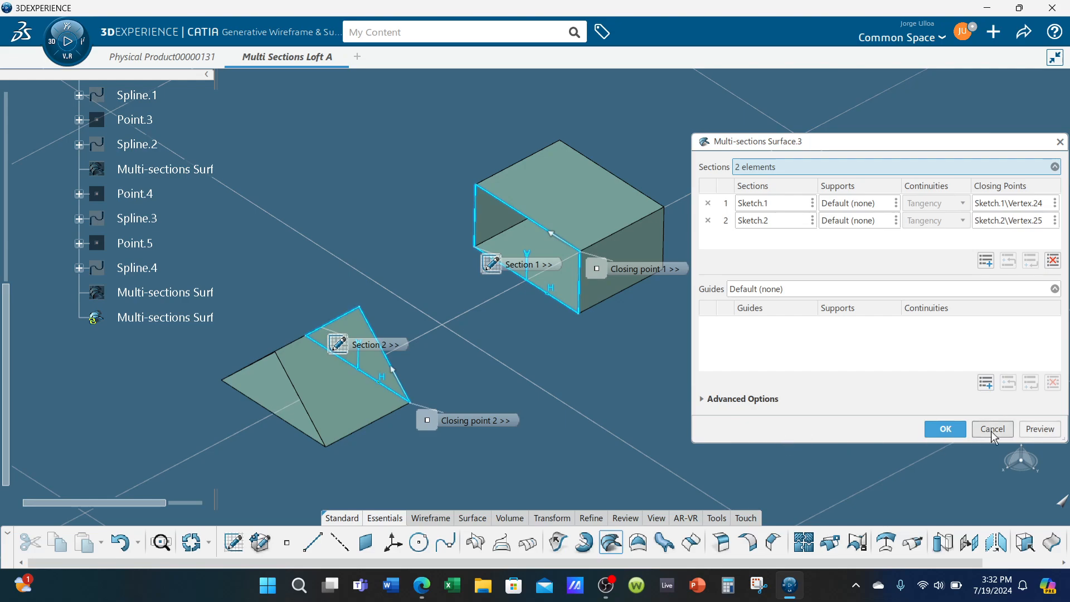
{"action": "left_click", "coordinate": [1040, 428]}
Step: Examine the previewed surface for twisting and compare the closing point positions on the rectangular and triangular sections
{"action": "middle_click_drag", "start_coordinate": [569, 380], "coordinate": [576, 343]}
{"action": "scroll", "coordinate": [445, 361], "scroll_direction": "up", "scroll_amount": 3}
{"action": "middle_click_drag", "start_coordinate": [446, 361], "coordinate": [506, 422]}
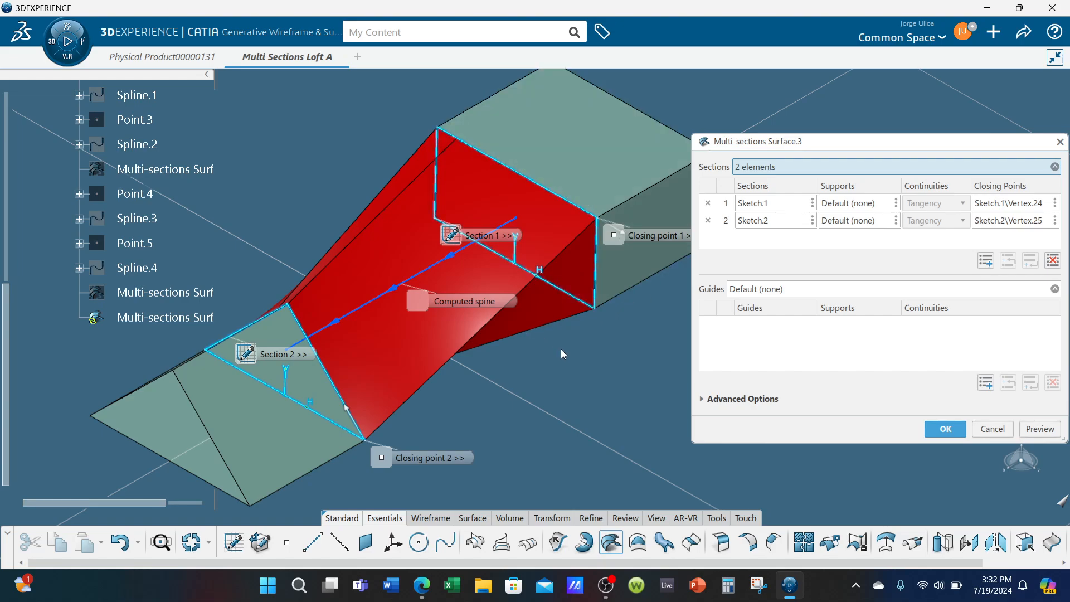
{"action": "left_click", "coordinate": [1040, 428]}
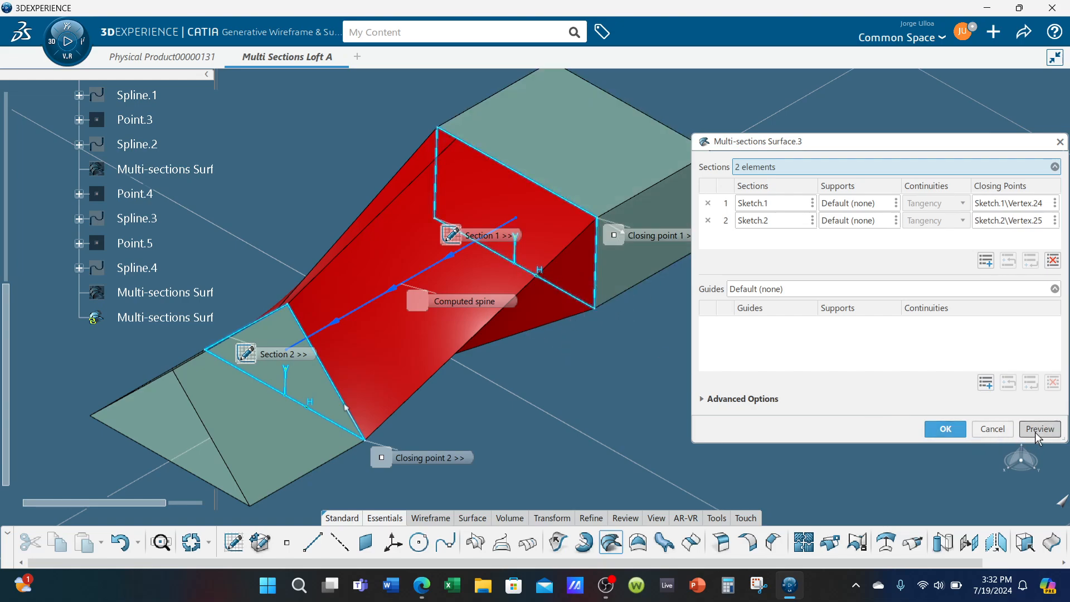
{"action": "middle_click_drag", "start_coordinate": [517, 371], "coordinate": [498, 289]}
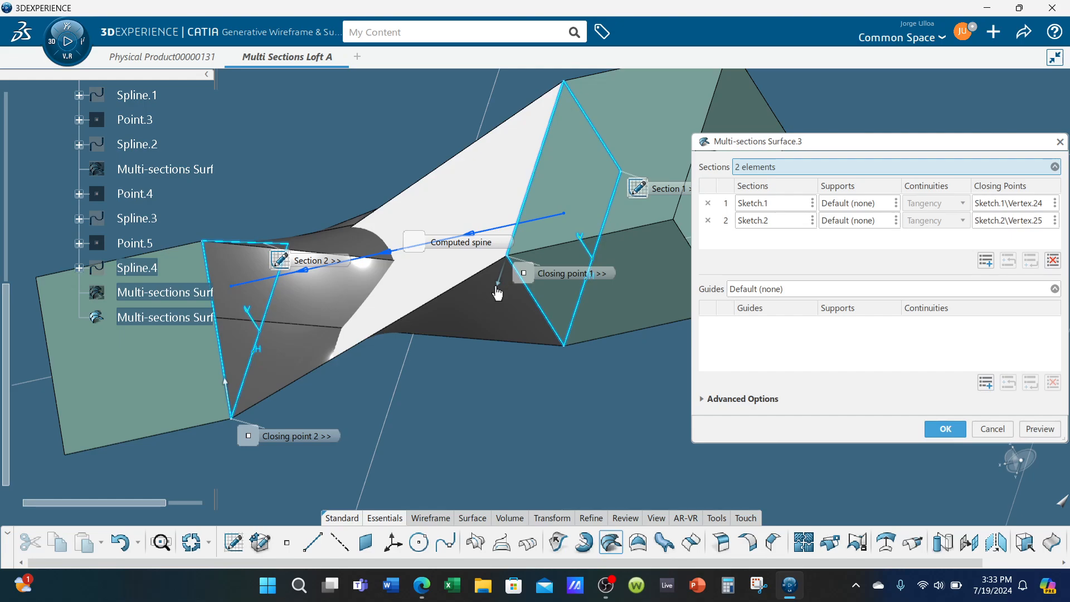
{"action": "middle_click_drag", "start_coordinate": [501, 288], "coordinate": [453, 315]}
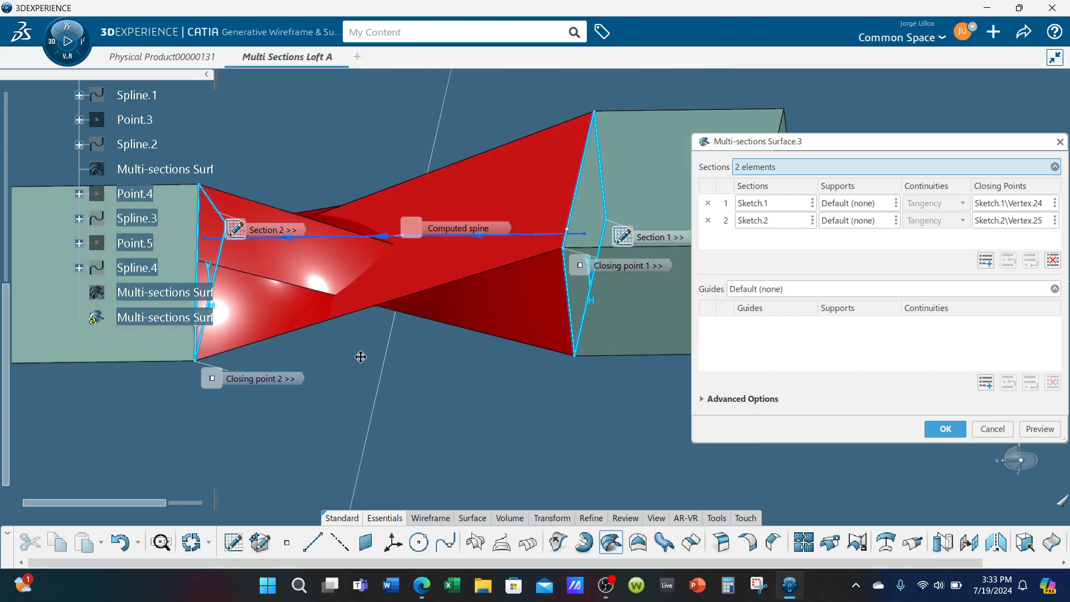
{"action": "middle_click_drag", "start_coordinate": [563, 234], "coordinate": [536, 269]}
{"action": "middle_click_drag", "start_coordinate": [310, 266], "coordinate": [476, 392]}
{"action": "middle_click_drag", "start_coordinate": [548, 380], "coordinate": [557, 417]}
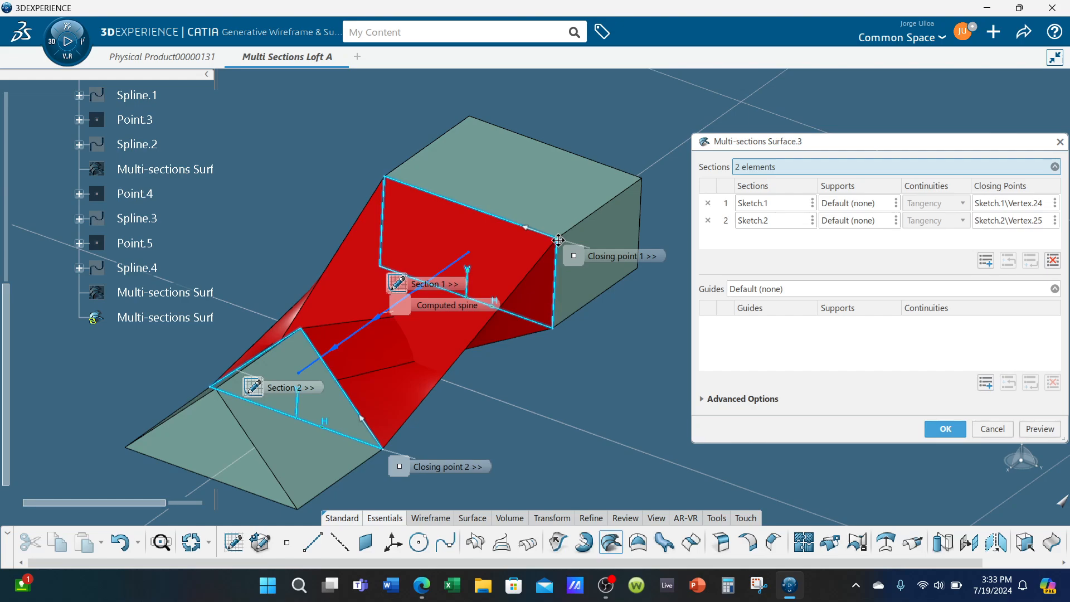
{"action": "middle_click_drag", "start_coordinate": [558, 241], "coordinate": [559, 337]}
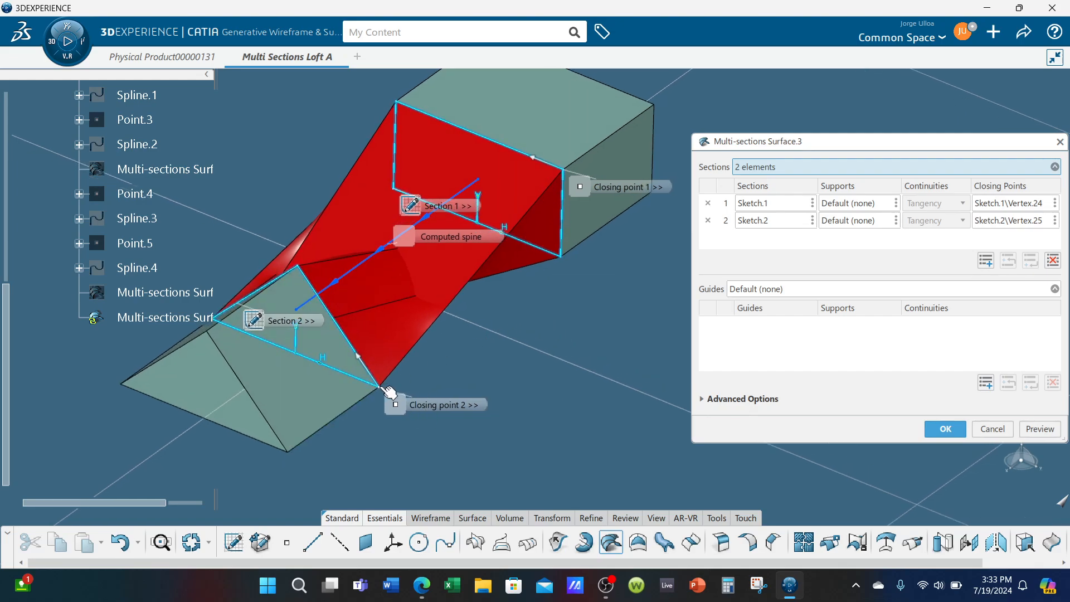
{"action": "middle_click_drag", "start_coordinate": [627, 313], "coordinate": [621, 328]}
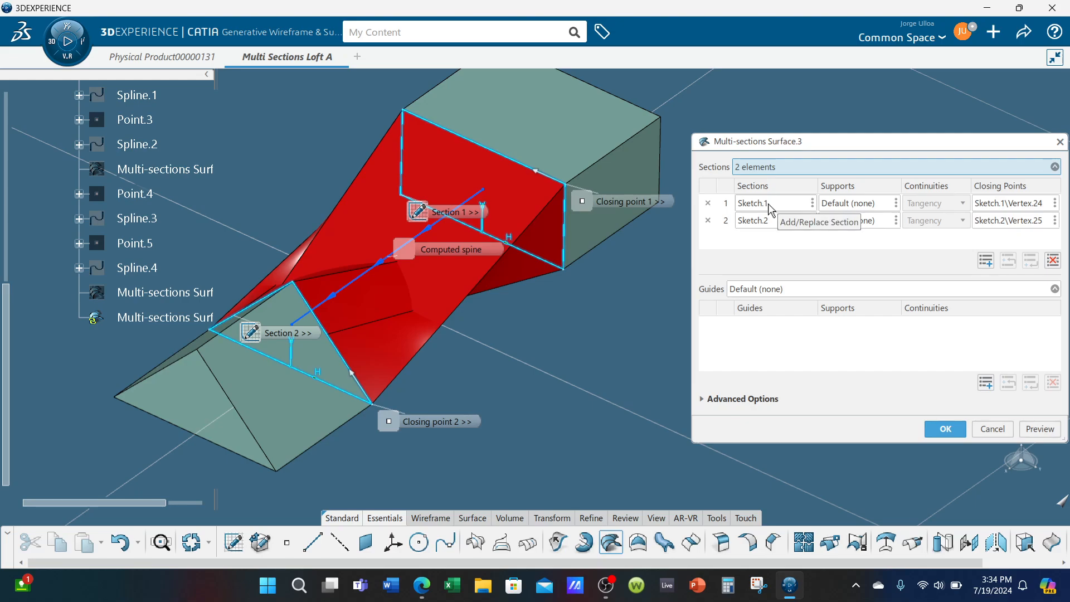
Step: Move the rectangular section's closing point to its lower corner on the same side as the triangle's closing point, and preview the surface
{"action": "left_click", "coordinate": [1015, 205]}
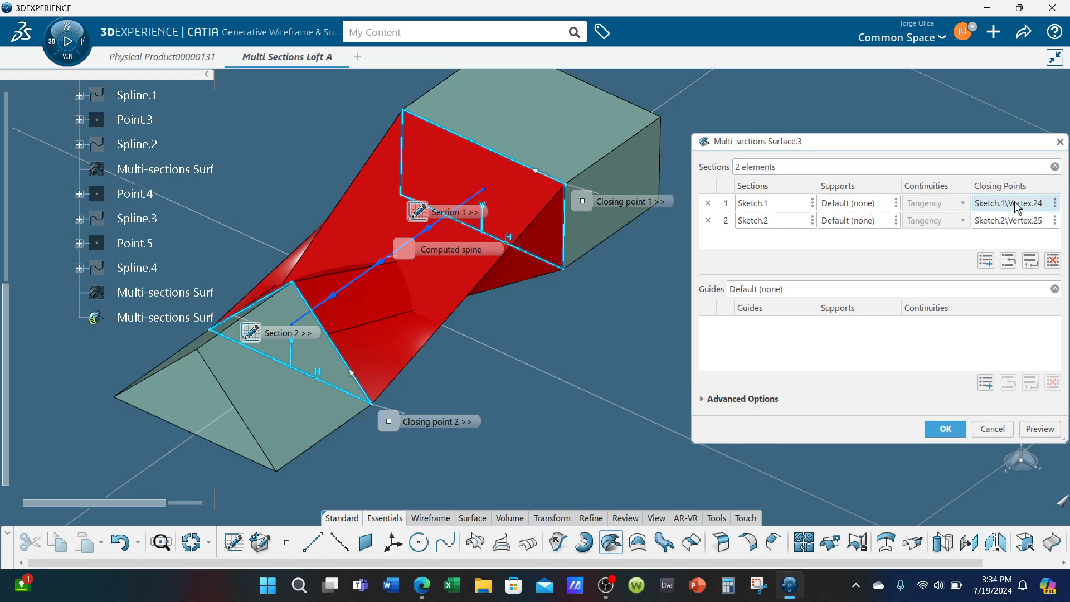
{"action": "left_click", "coordinate": [565, 272]}
{"action": "mouse_move", "coordinate": [600, 370]}
{"action": "middle_mouse_down"}
{"action": "mouse_move", "coordinate": [603, 382]}
{"action": "mouse_move", "coordinate": [479, 363]}
{"action": "mouse_move", "coordinate": [500, 336]}
{"action": "mouse_move", "coordinate": [504, 359]}
{"action": "mouse_move", "coordinate": [523, 370]}
{"action": "mouse_move", "coordinate": [447, 239]}
{"action": "mouse_move", "coordinate": [495, 268]}
{"action": "middle_mouse_up"}
{"action": "left_click", "coordinate": [1042, 435]}
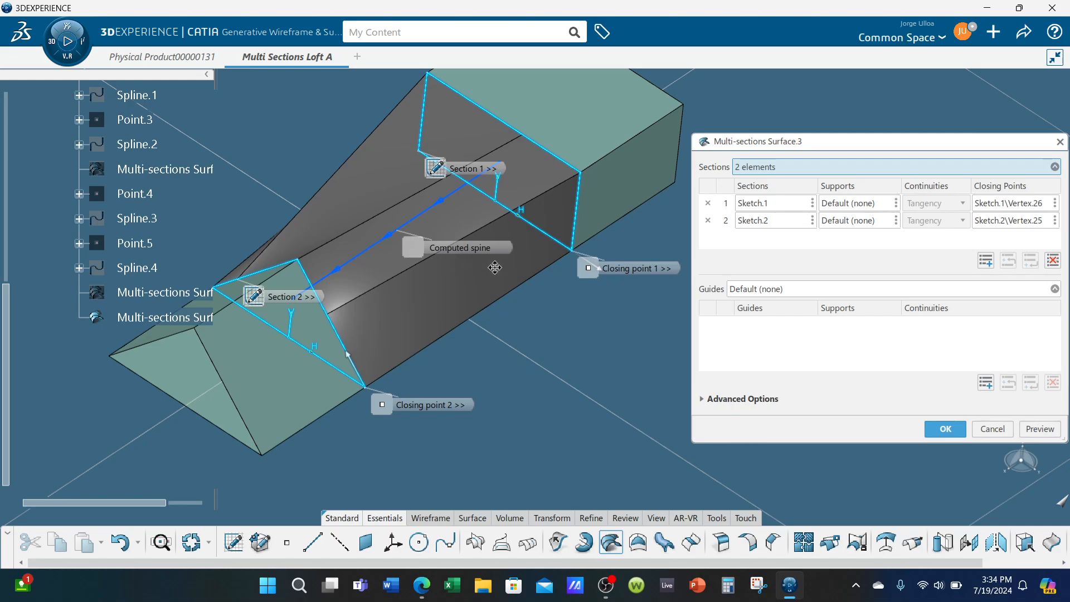
Step: Examine how the previewed surface's faces and edges connect the rectangle's corners to the triangle's corners
{"action": "middle_click_drag", "start_coordinate": [396, 272], "coordinate": [463, 273]}
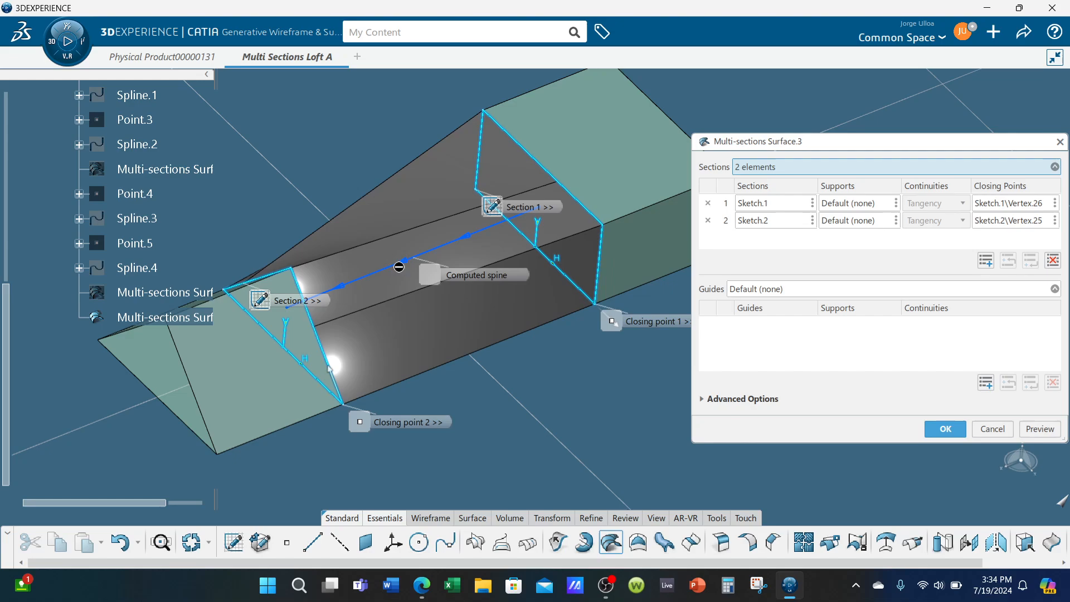
{"action": "middle_click_drag", "start_coordinate": [336, 290], "coordinate": [531, 238]}
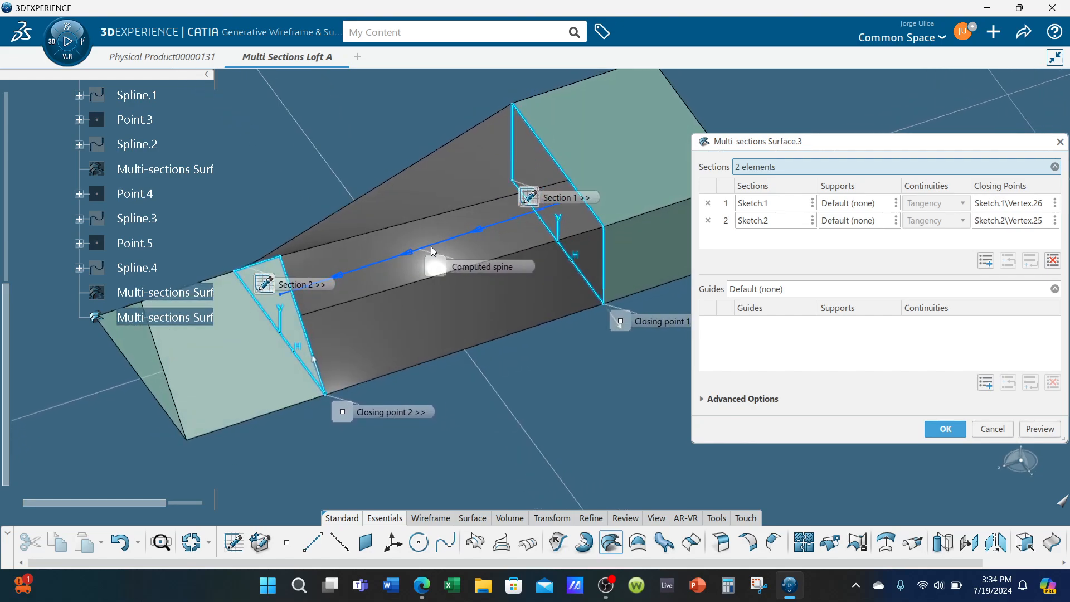
{"action": "middle_click_drag", "start_coordinate": [431, 247], "coordinate": [484, 315]}
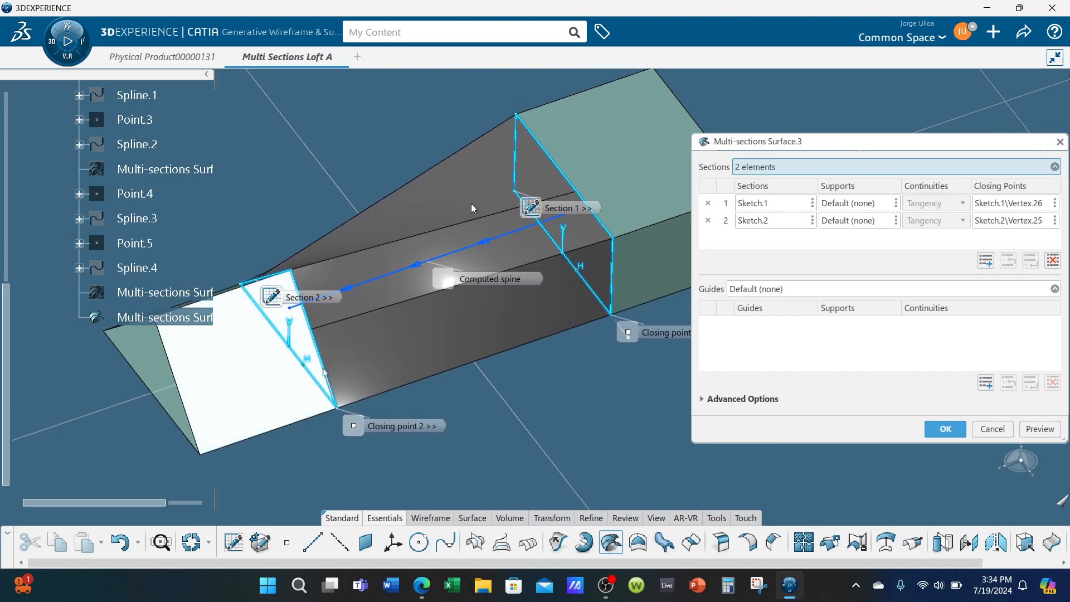
{"action": "middle_click_drag", "start_coordinate": [503, 355], "coordinate": [605, 303]}
{"action": "middle_click_drag", "start_coordinate": [338, 364], "coordinate": [494, 386]}
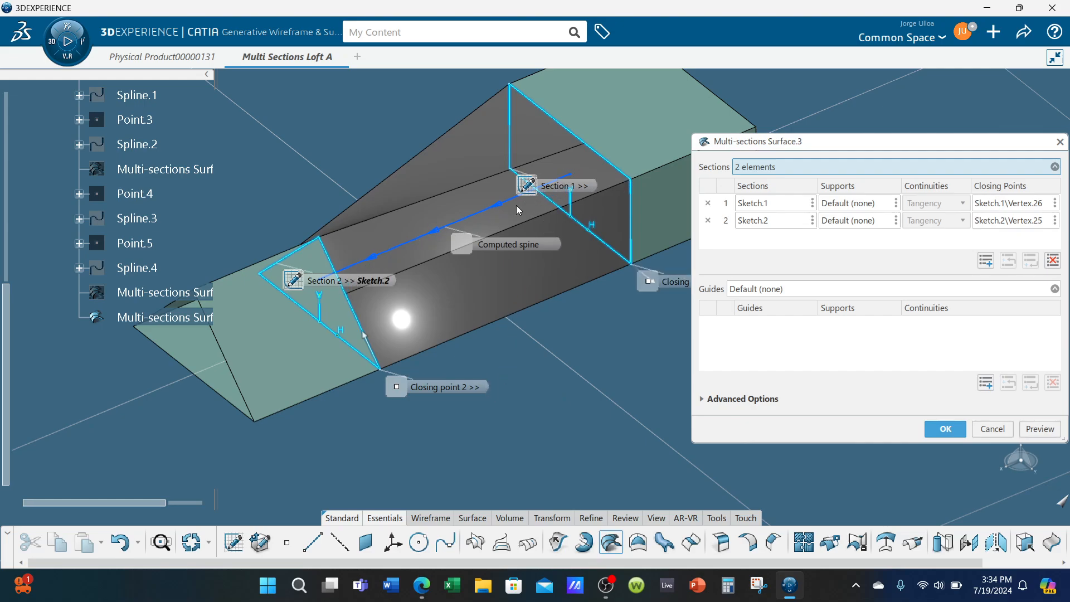
{"action": "middle_click_drag", "start_coordinate": [580, 362], "coordinate": [576, 362]}
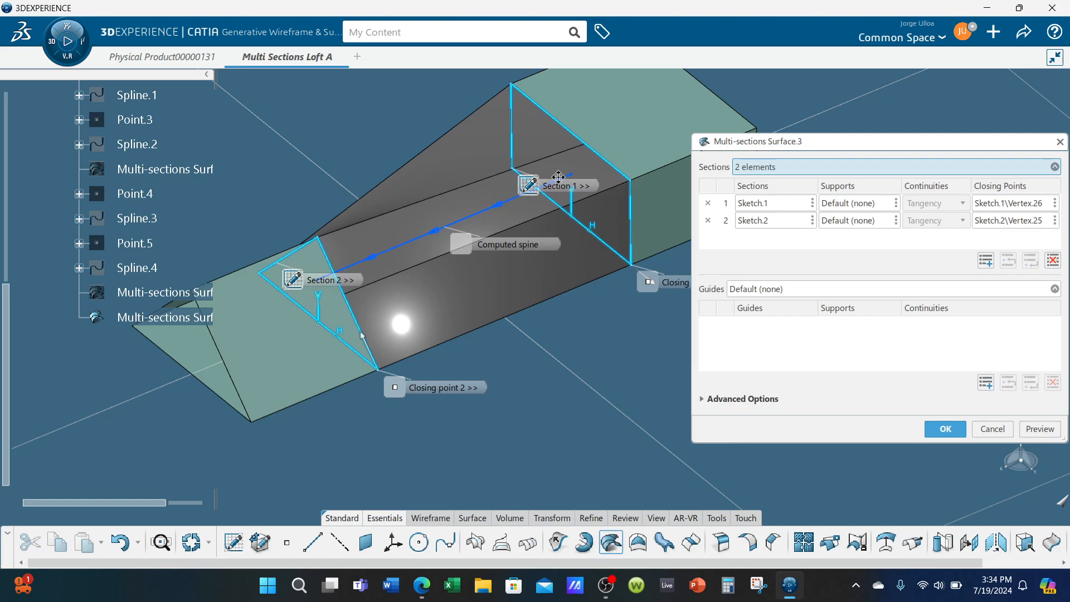
{"action": "middle_click_drag", "start_coordinate": [403, 308], "coordinate": [414, 317]}
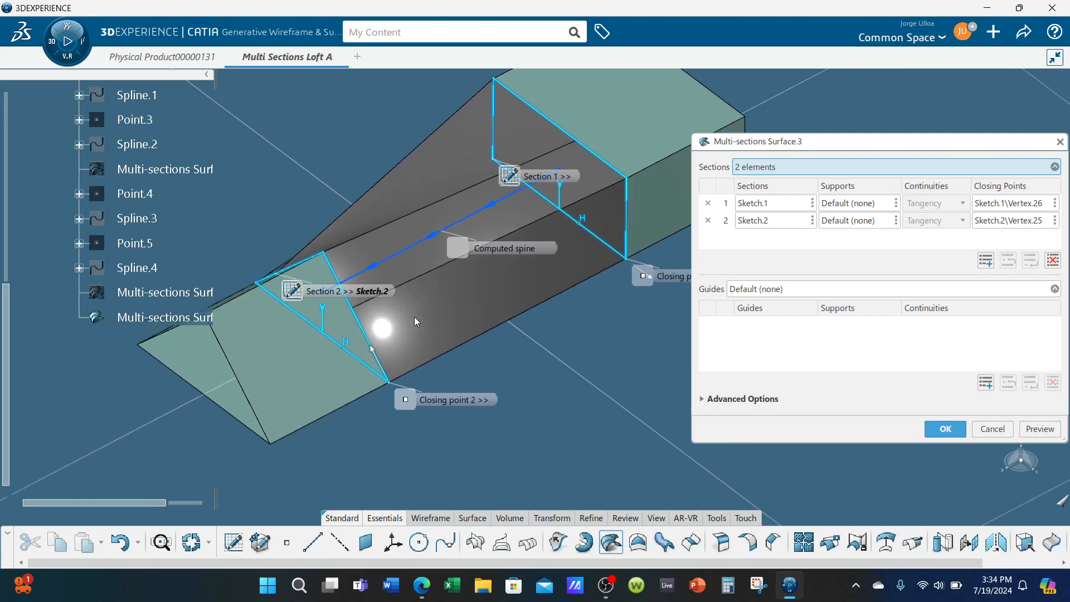
{"action": "mouse_move", "coordinate": [541, 327]}
{"action": "middle_mouse_down"}
{"action": "mouse_move", "coordinate": [542, 313]}
{"action": "mouse_move", "coordinate": [538, 322]}
{"action": "middle_mouse_up"}
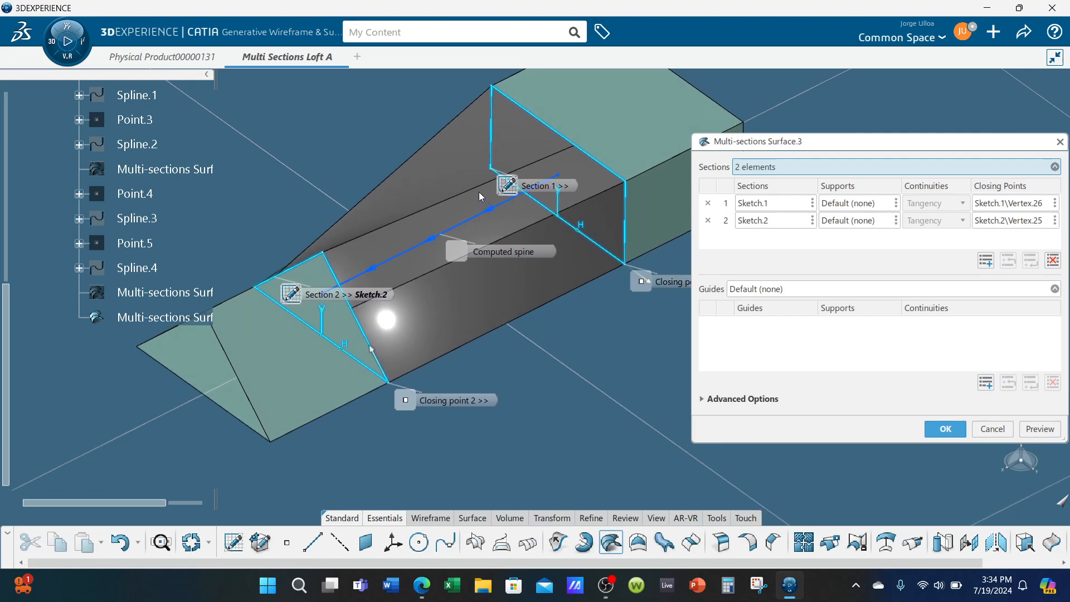
{"action": "middle_click_drag", "start_coordinate": [450, 320], "coordinate": [589, 362]}
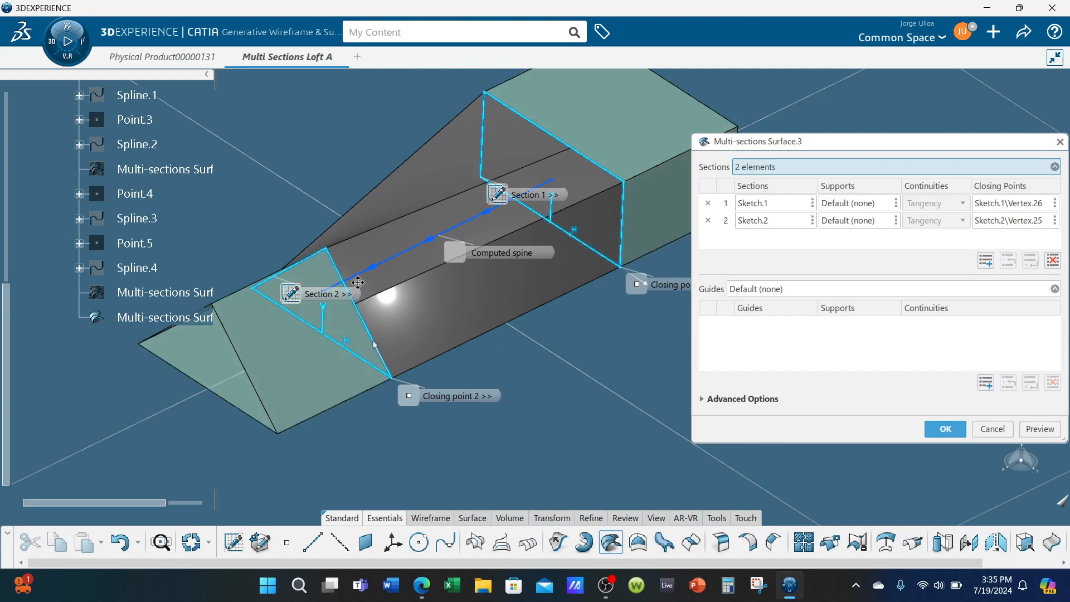
{"action": "middle_click_drag", "start_coordinate": [466, 212], "coordinate": [452, 237]}
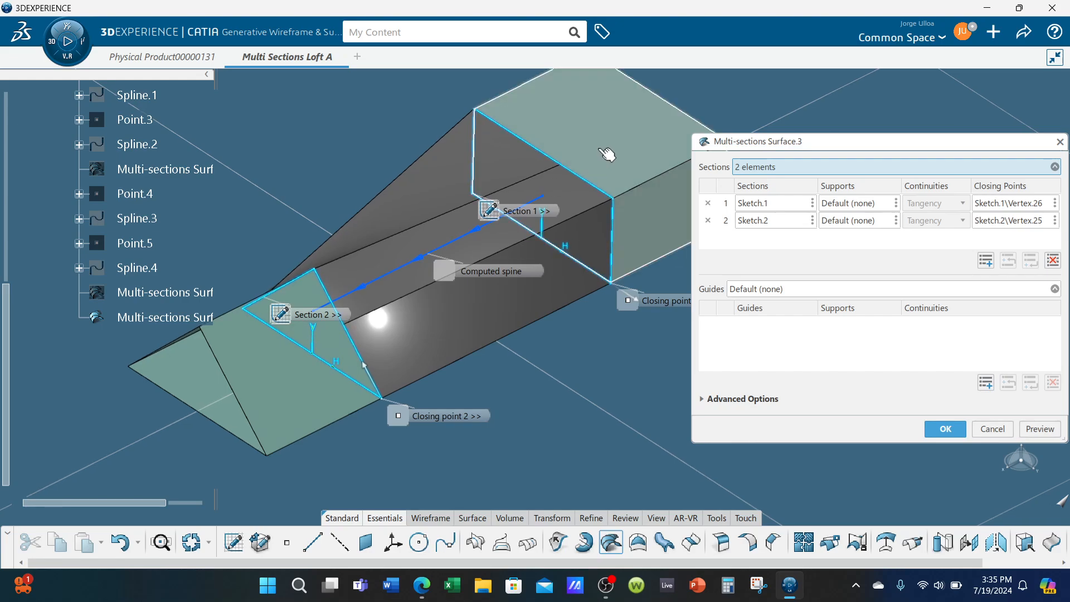
{"action": "middle_click_drag", "start_coordinate": [529, 306], "coordinate": [569, 333]}
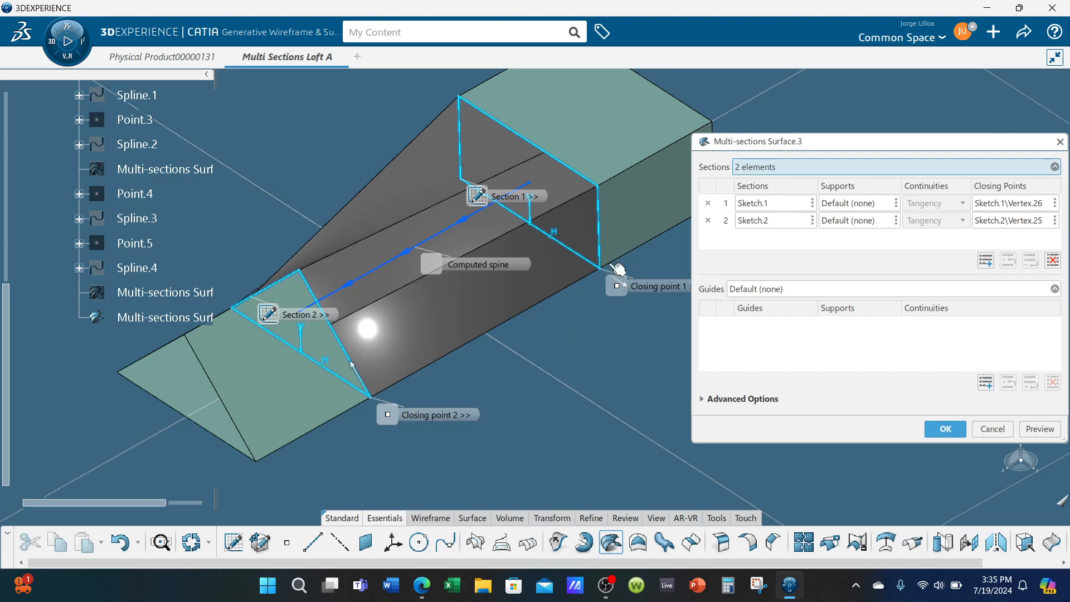
{"action": "middle_click_drag", "start_coordinate": [553, 292], "coordinate": [614, 366]}
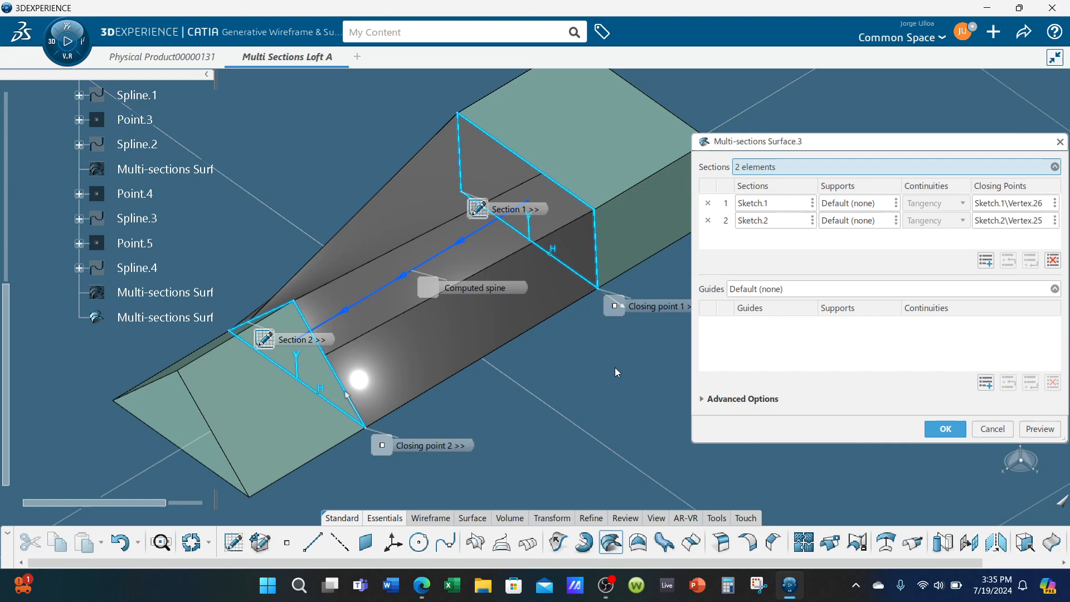
Step: Add a coupling from the rectangle's corner directly above its closing point to the triangle's apex
{"action": "left_click", "coordinate": [701, 399]}
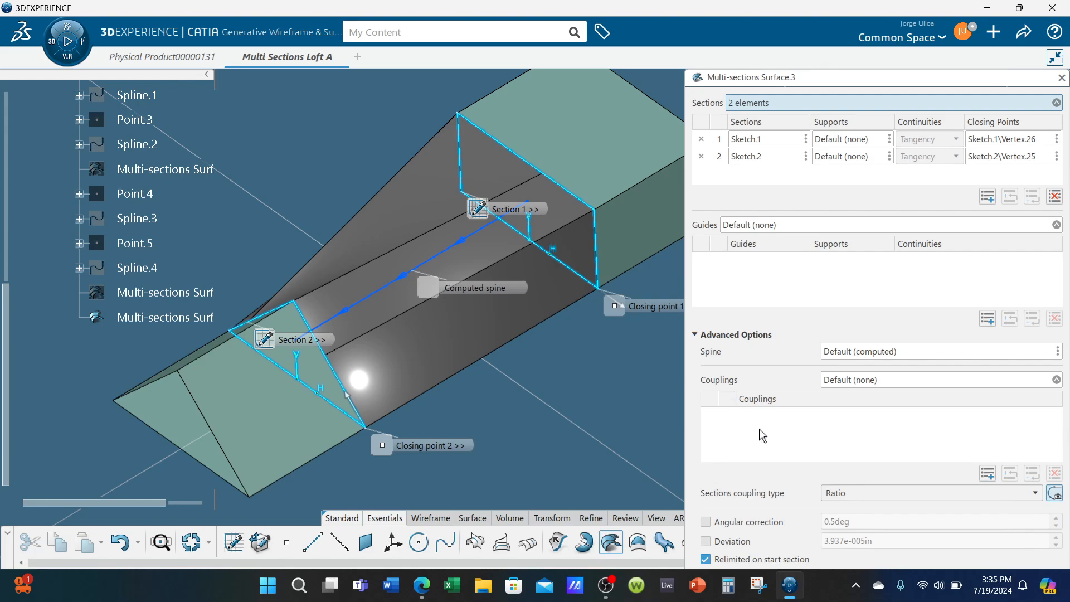
{"action": "left_click", "coordinate": [988, 473]}
{"action": "middle_click_drag", "start_coordinate": [575, 413], "coordinate": [548, 348]}
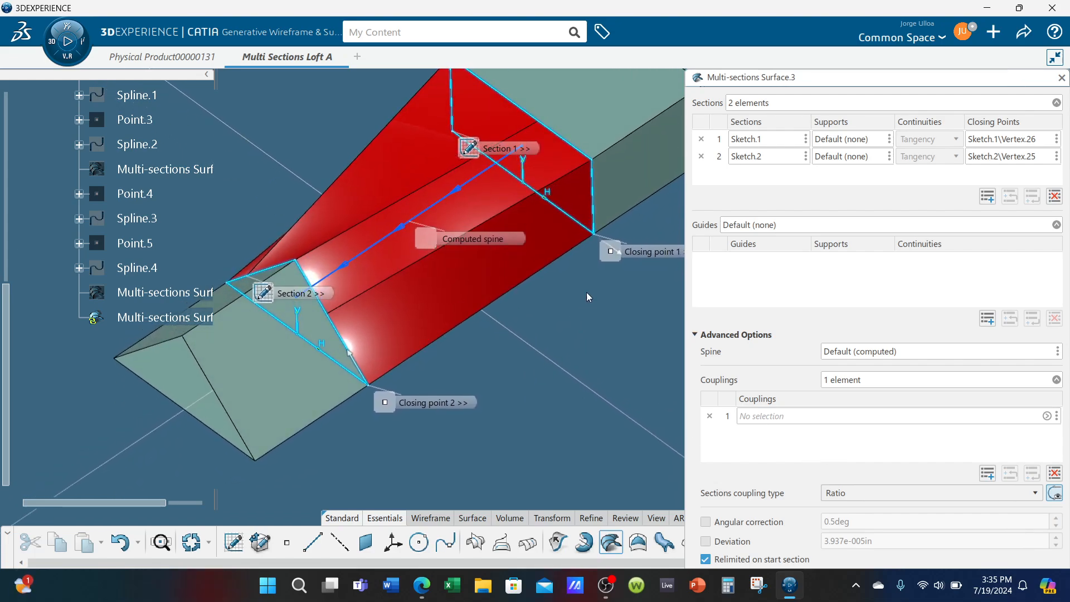
{"action": "left_click", "coordinate": [595, 161]}
{"action": "left_click", "coordinate": [296, 261]}
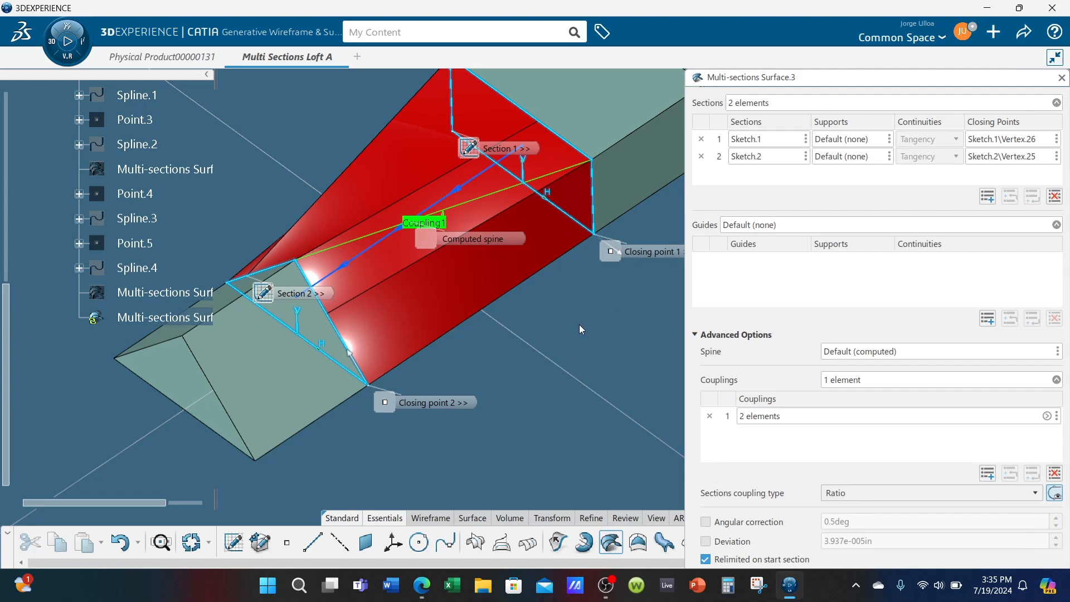
{"action": "middle_click_drag", "start_coordinate": [579, 329], "coordinate": [468, 438]}
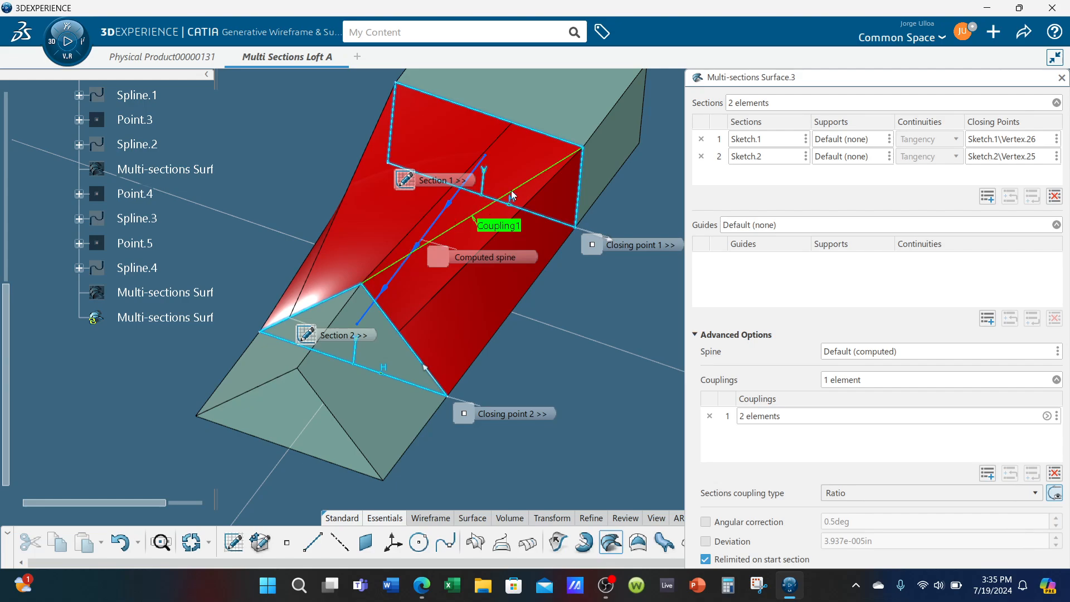
{"action": "middle_click_drag", "start_coordinate": [382, 246], "coordinate": [435, 252]}
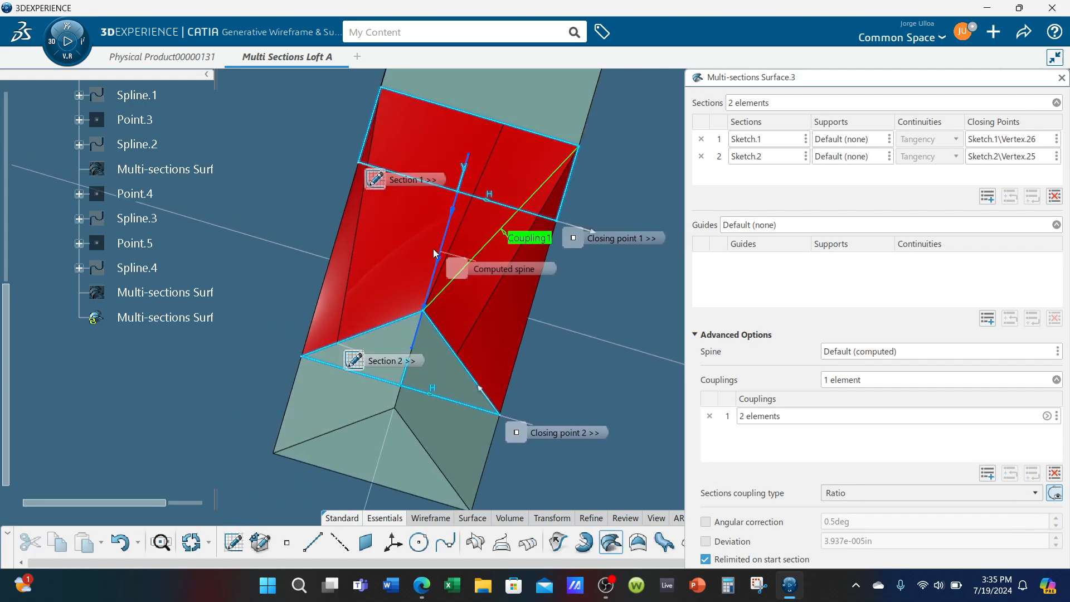
Step: Add a second coupling from the rectangle's other upper corner to the triangle's apex
{"action": "middle_click_drag", "start_coordinate": [350, 242], "coordinate": [354, 204]}
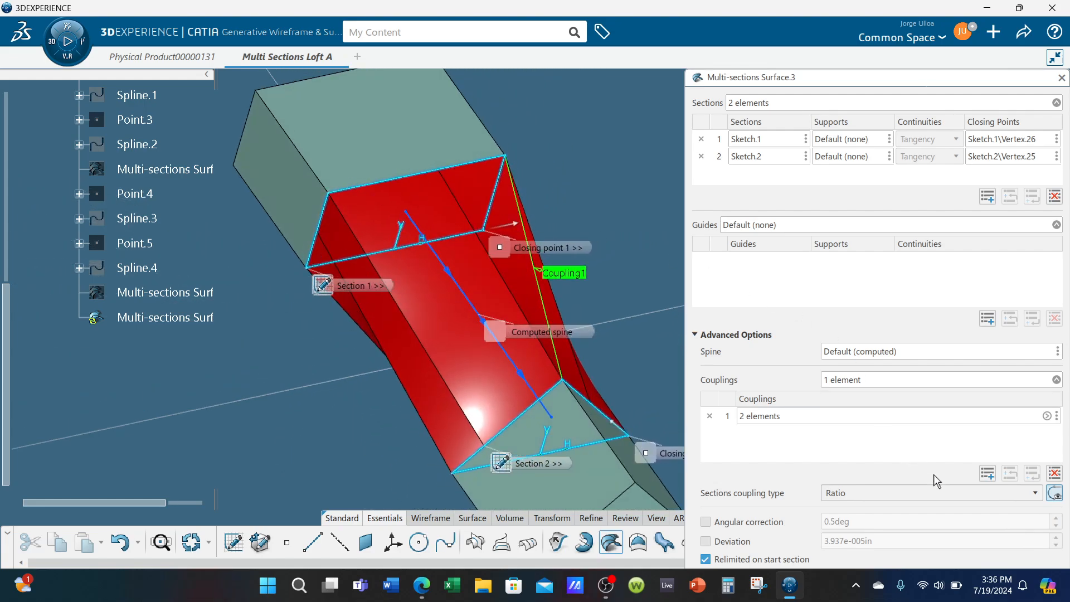
{"action": "left_click", "coordinate": [987, 475]}
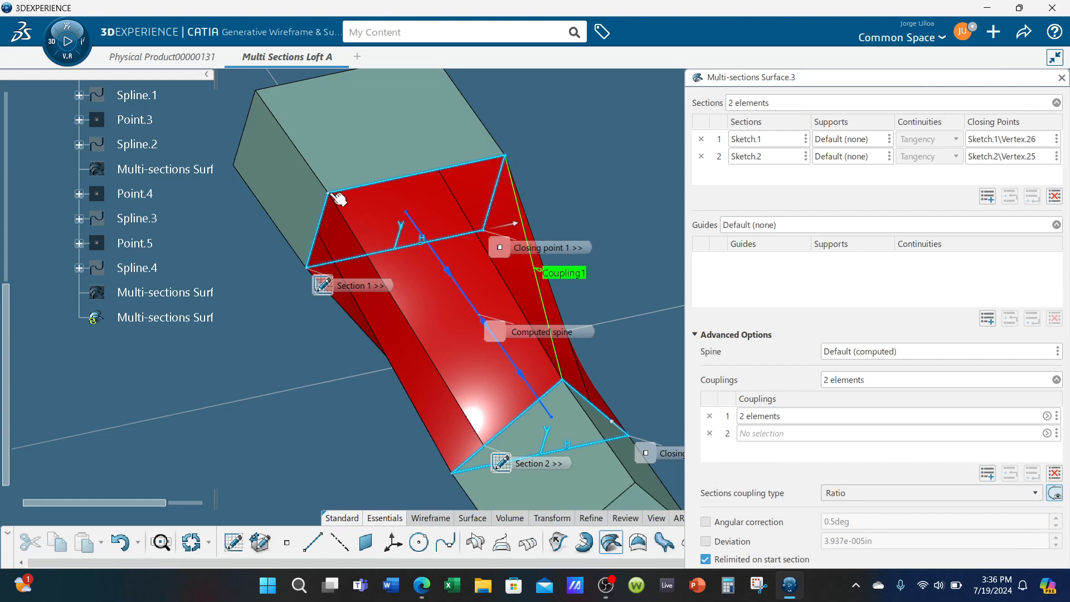
{"action": "left_click", "coordinate": [561, 382]}
{"action": "middle_click_drag", "start_coordinate": [563, 388], "coordinate": [556, 337]}
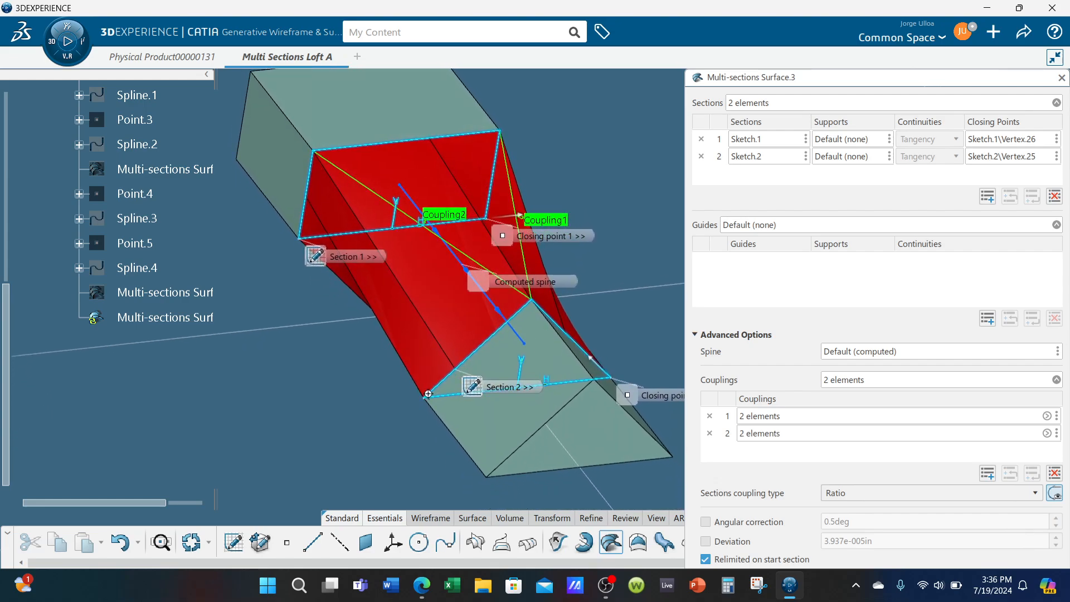
Step: Add a third coupling from the rectangle's lower corner opposite its closing point to the triangle's matching base corner
{"action": "middle_click_drag", "start_coordinate": [428, 393], "coordinate": [466, 401]}
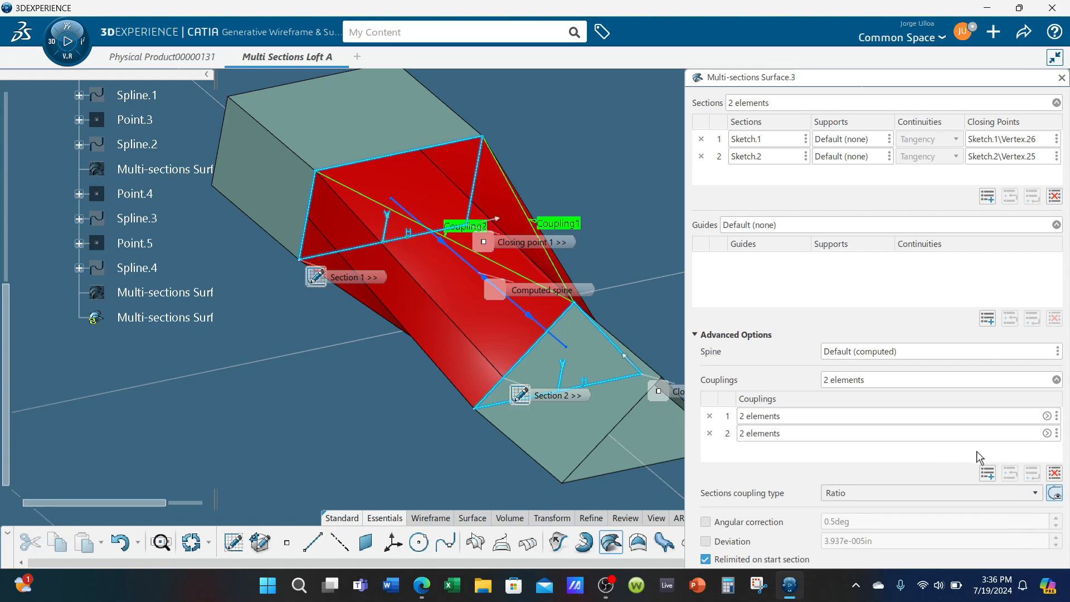
{"action": "left_click", "coordinate": [987, 474]}
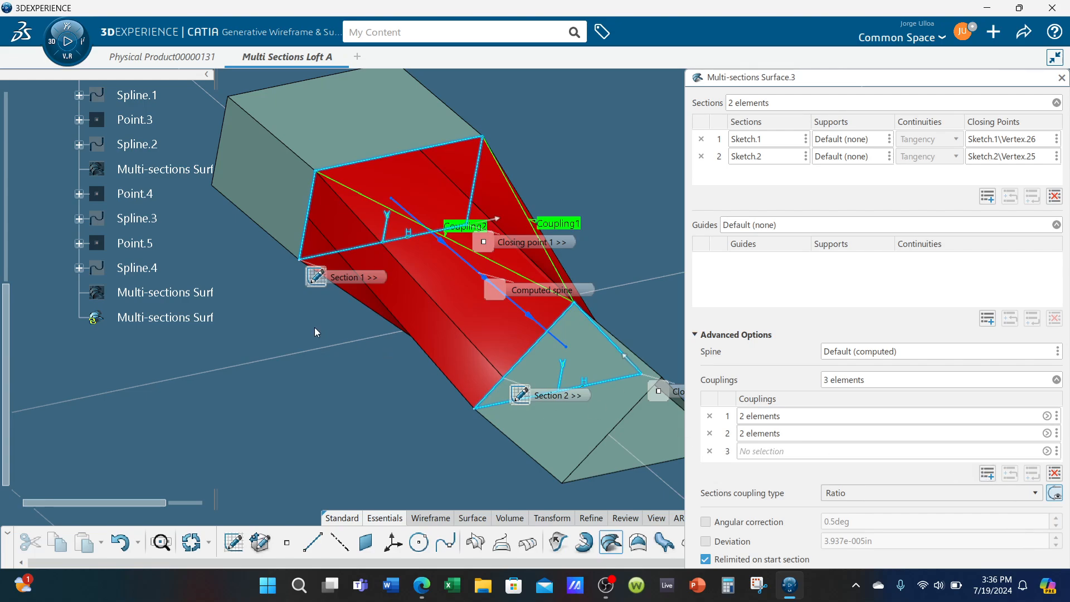
{"action": "left_click", "coordinate": [301, 260]}
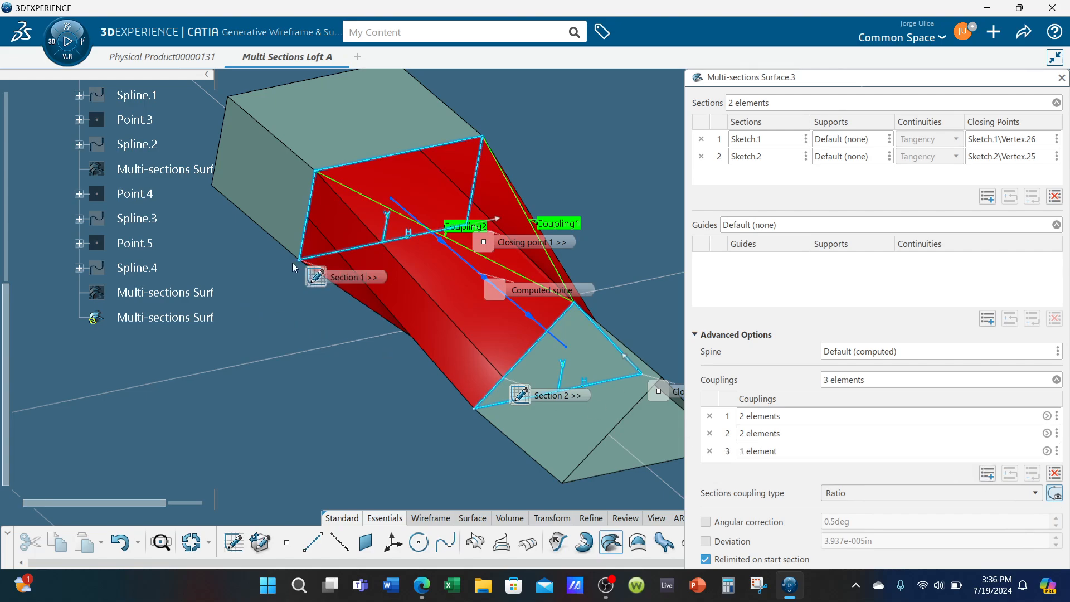
{"action": "left_click", "coordinate": [473, 415]}
{"action": "middle_click_drag", "start_coordinate": [473, 415], "coordinate": [321, 343]}
{"action": "middle_click_drag", "start_coordinate": [605, 320], "coordinate": [476, 344]}
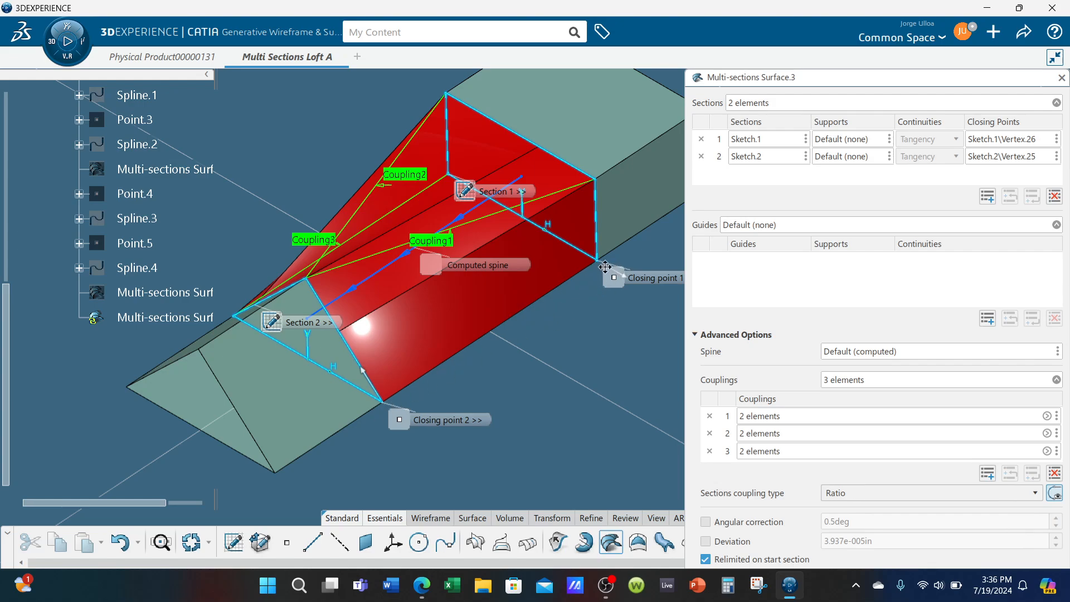
Step: Preview the multi-sections surface with its three couplings and accept it
{"action": "middle_click_drag", "start_coordinate": [431, 372], "coordinate": [450, 384]}
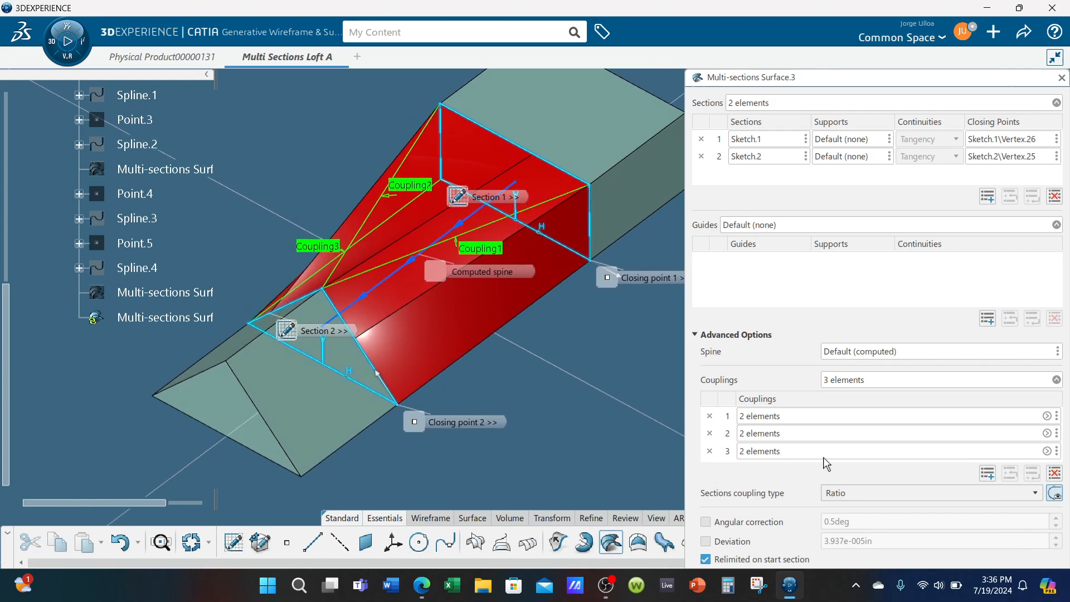
{"action": "left_click", "coordinate": [696, 335]}
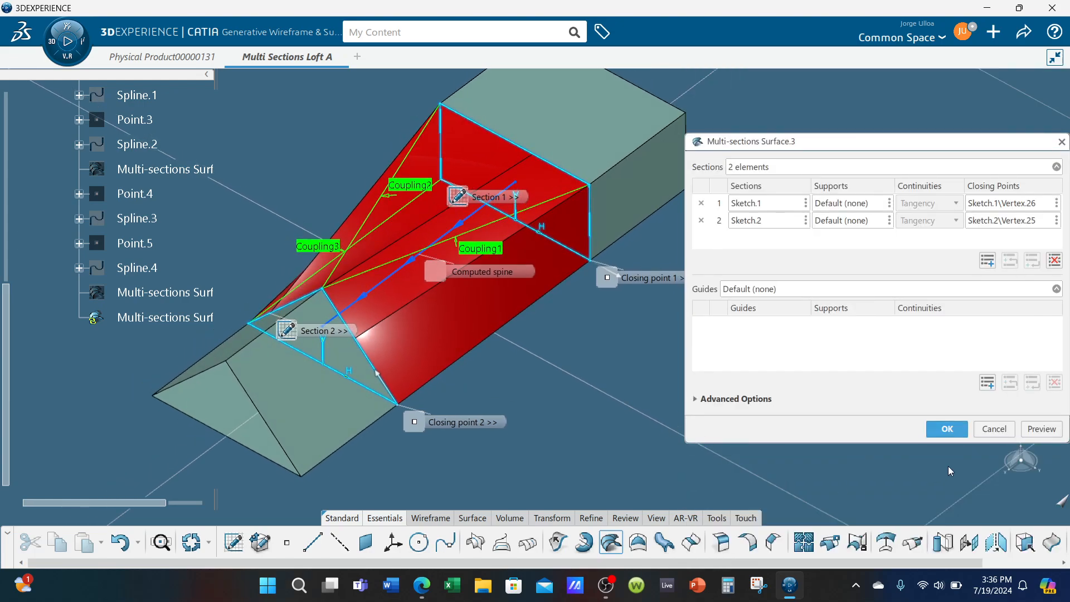
{"action": "left_click", "coordinate": [1039, 428]}
{"action": "middle_click_drag", "start_coordinate": [716, 449], "coordinate": [505, 457]}
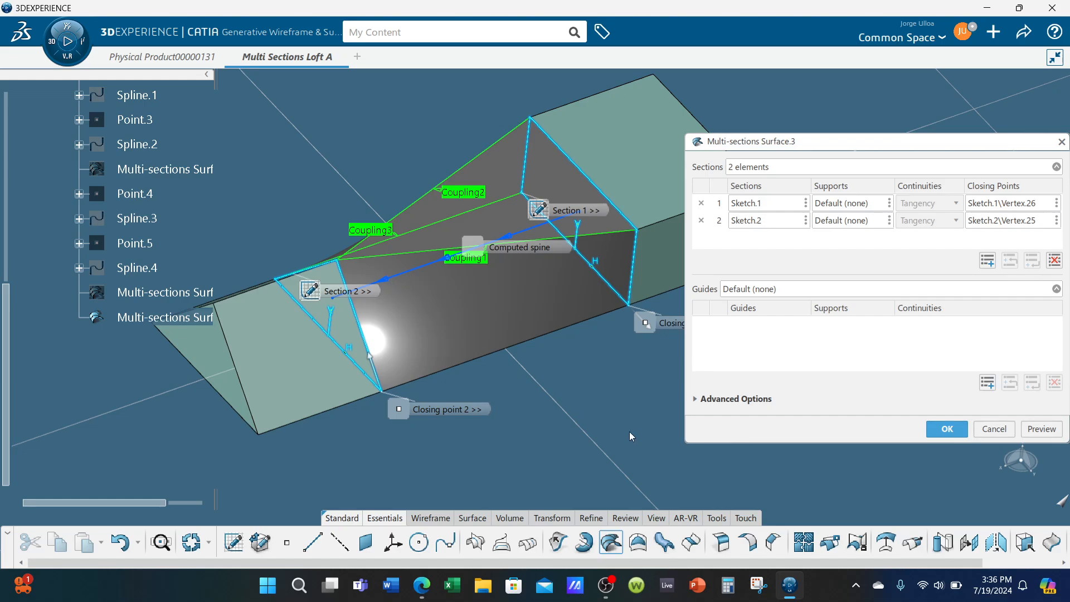
{"action": "left_click", "coordinate": [947, 429]}
{"action": "middle_click_drag", "start_coordinate": [605, 407], "coordinate": [630, 454]}
Step: Set the fill color of the new multi-sections surface to magenta
{"action": "right_click", "coordinate": [154, 317]}
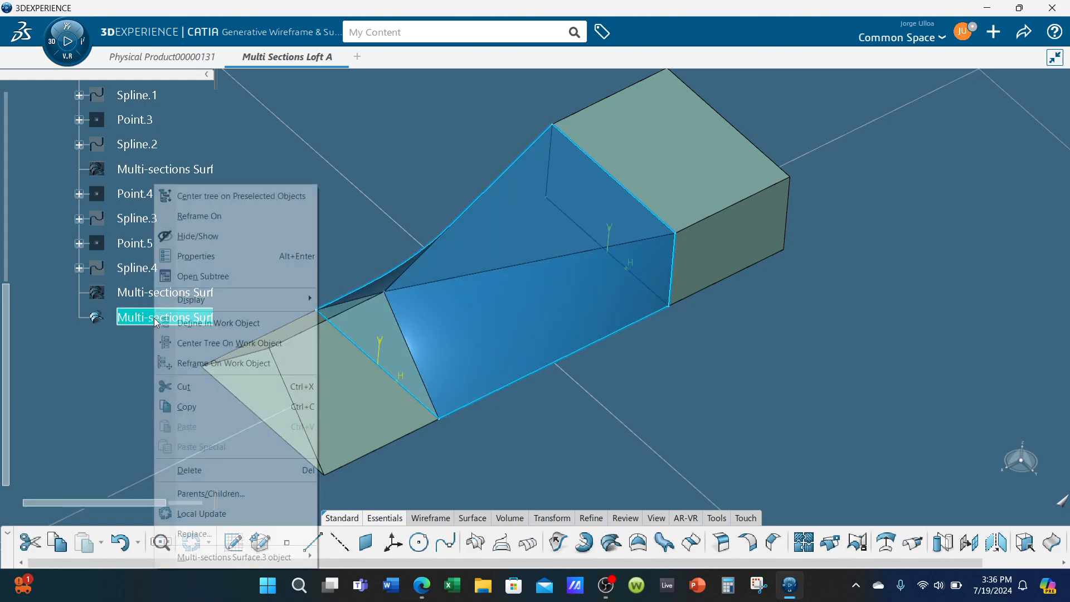
{"action": "left_click", "coordinate": [197, 255]}
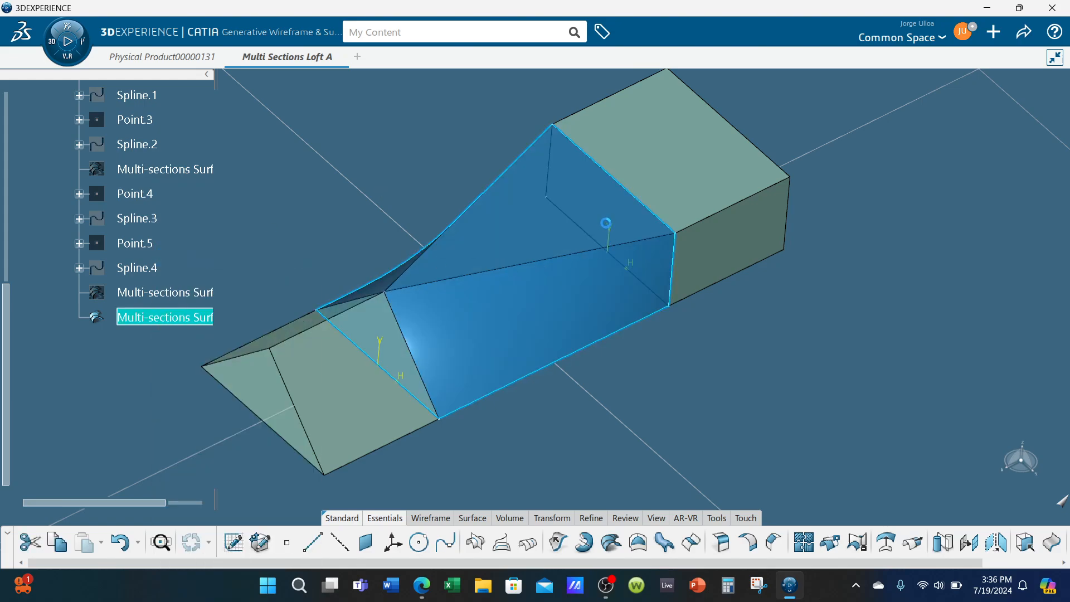
{"action": "left_click", "coordinate": [809, 208]}
{"action": "left_click", "coordinate": [780, 312]}
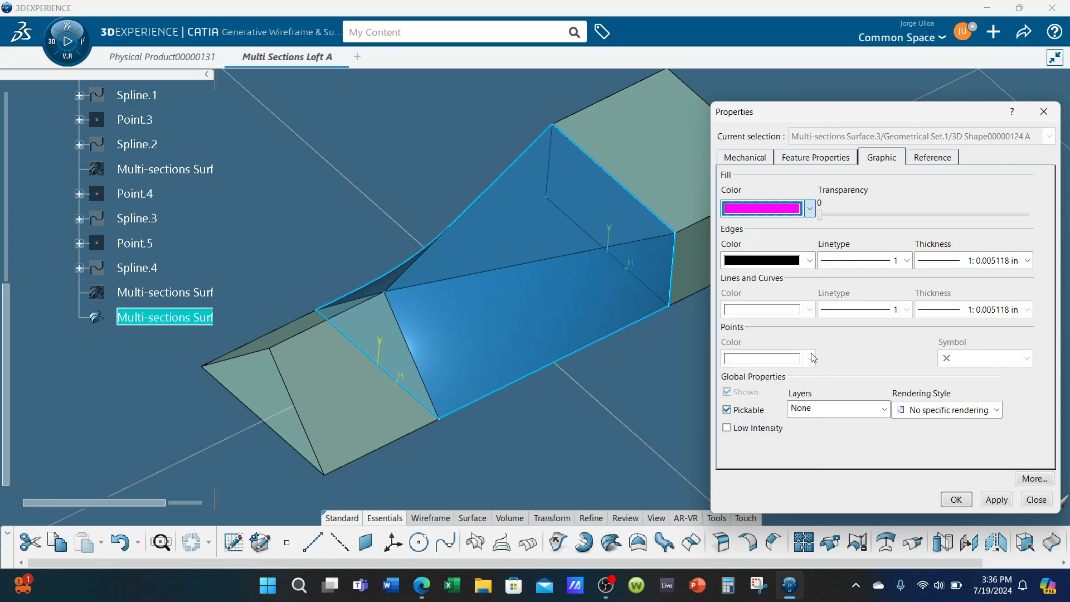
{"action": "left_click", "coordinate": [957, 500]}
Step: Examine from several sides how the surface's faces meet the rectangular and triangular extrusions along their shared edges
{"action": "middle_click_drag", "start_coordinate": [663, 413], "coordinate": [521, 418]}
{"action": "left_click", "coordinate": [721, 239]}
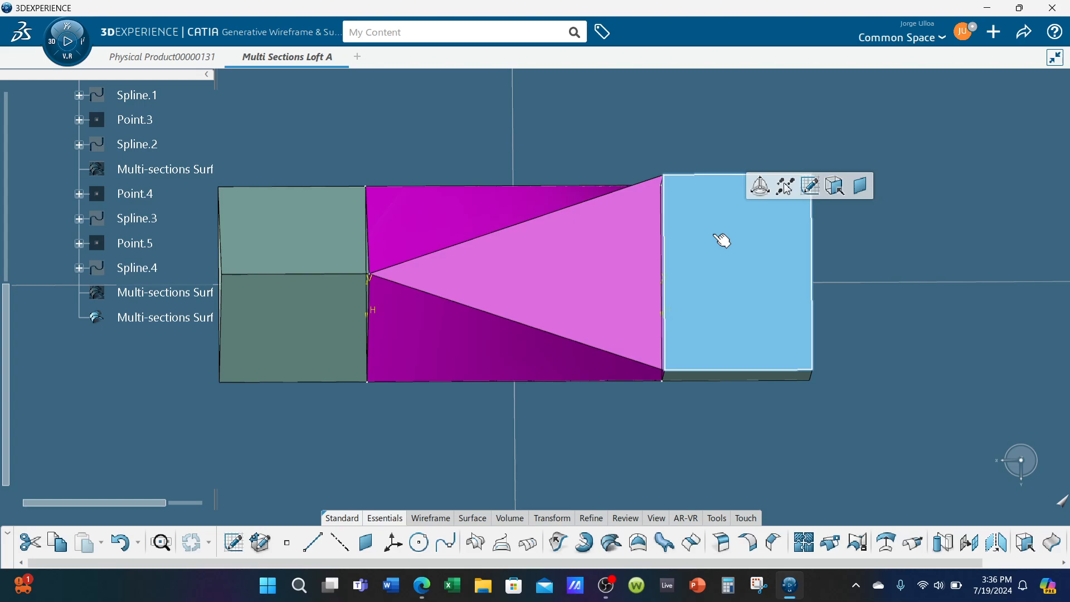
{"action": "left_click", "coordinate": [580, 265]}
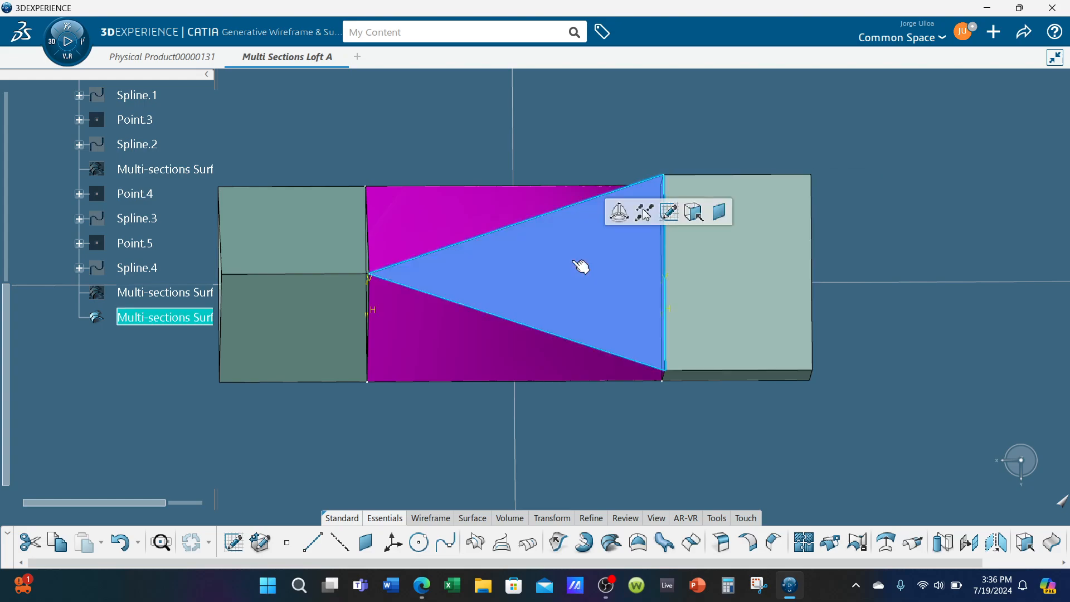
{"action": "left_click", "coordinate": [310, 239]}
{"action": "middle_click_drag", "start_coordinate": [541, 444], "coordinate": [578, 231]}
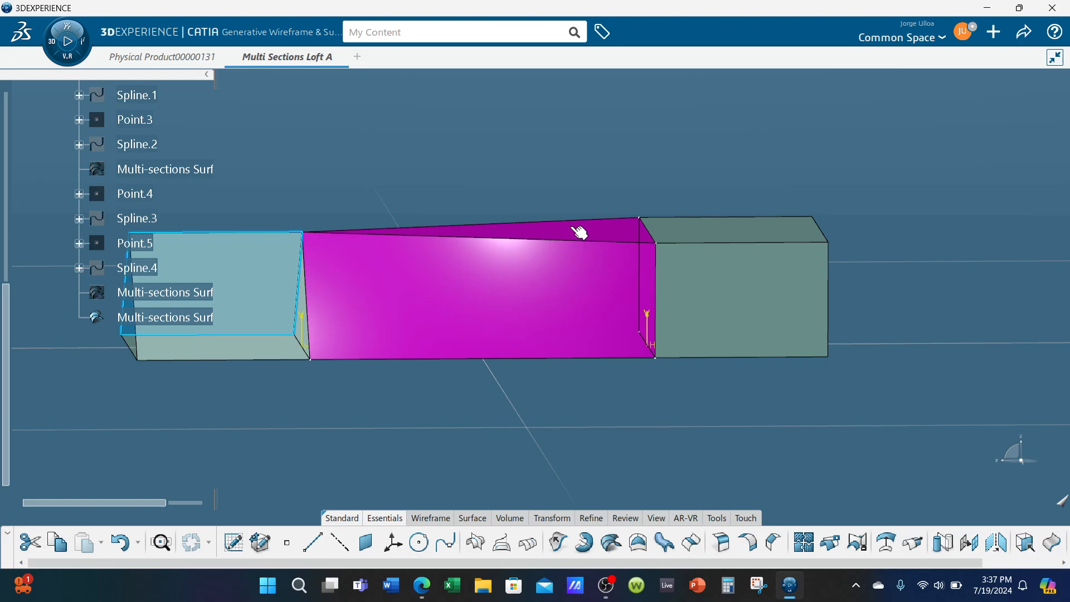
{"action": "middle_click_drag", "start_coordinate": [672, 307], "coordinate": [641, 323]}
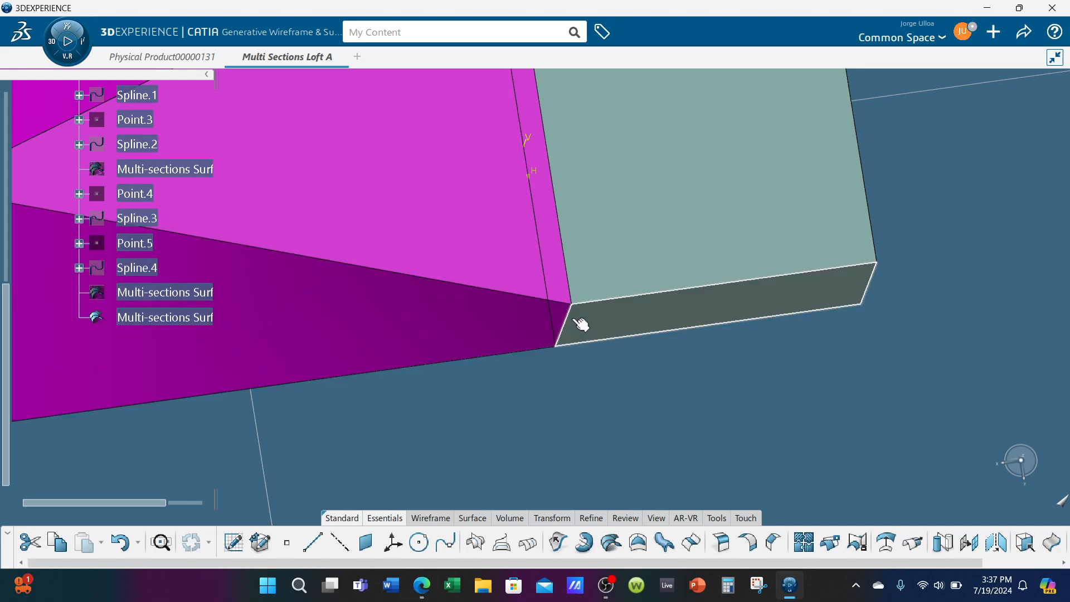
{"action": "left_click", "coordinate": [533, 318]}
{"action": "left_click", "coordinate": [602, 317]}
{"action": "left_click", "coordinate": [531, 319]}
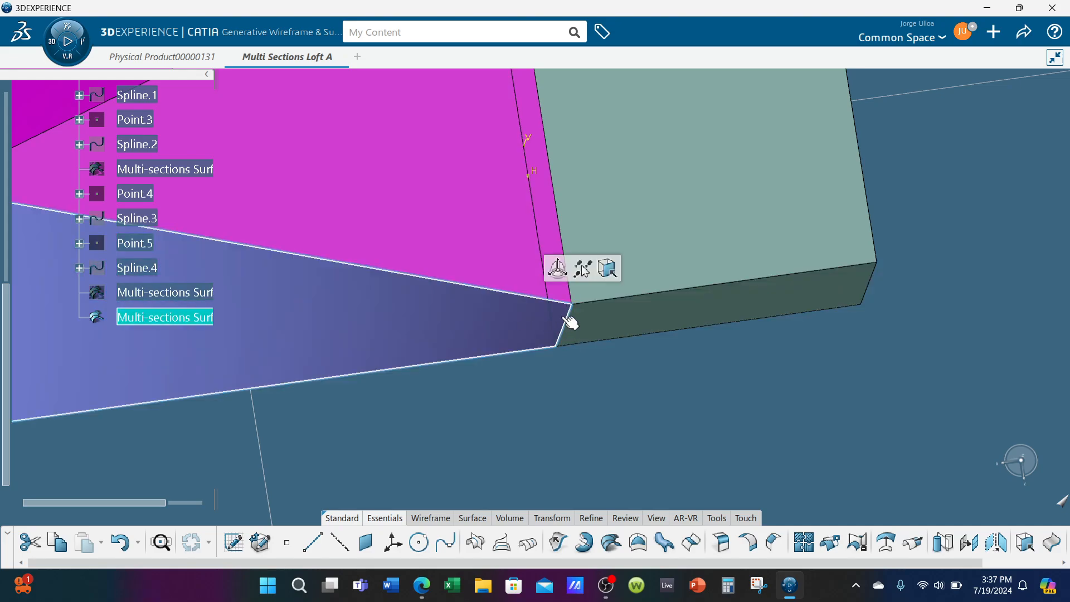
{"action": "left_click", "coordinate": [620, 321]}
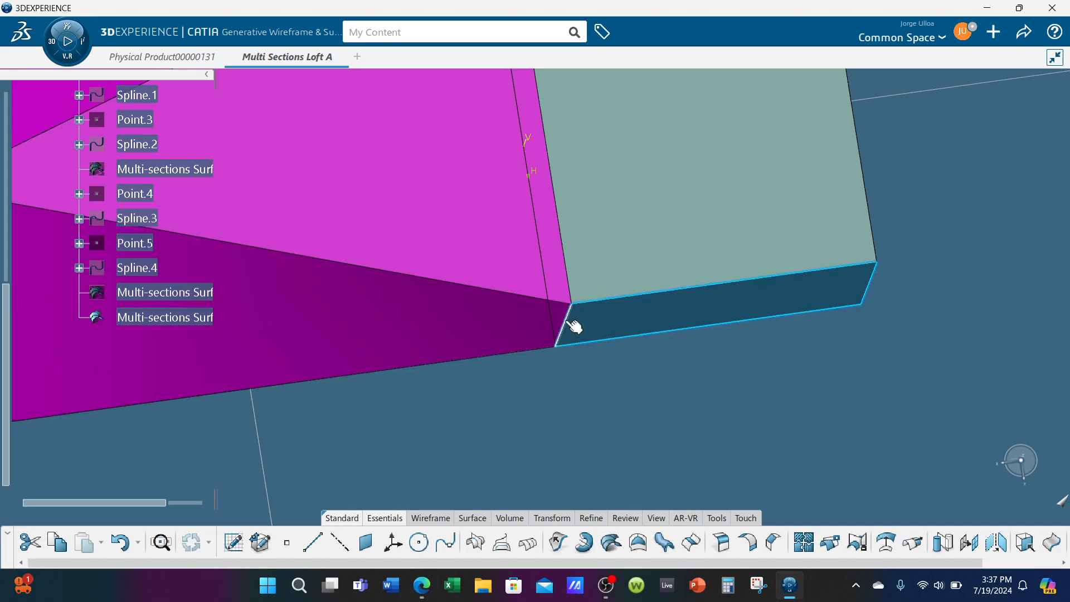
{"action": "middle_click_drag", "start_coordinate": [554, 370], "coordinate": [559, 286]}
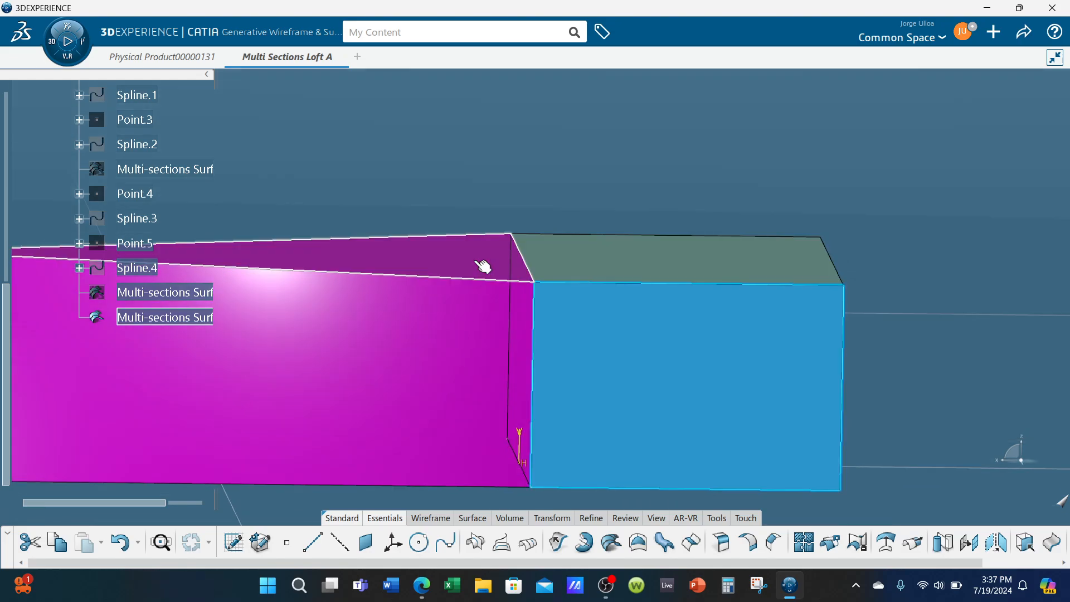
{"action": "middle_click_drag", "start_coordinate": [544, 358], "coordinate": [275, 258]}
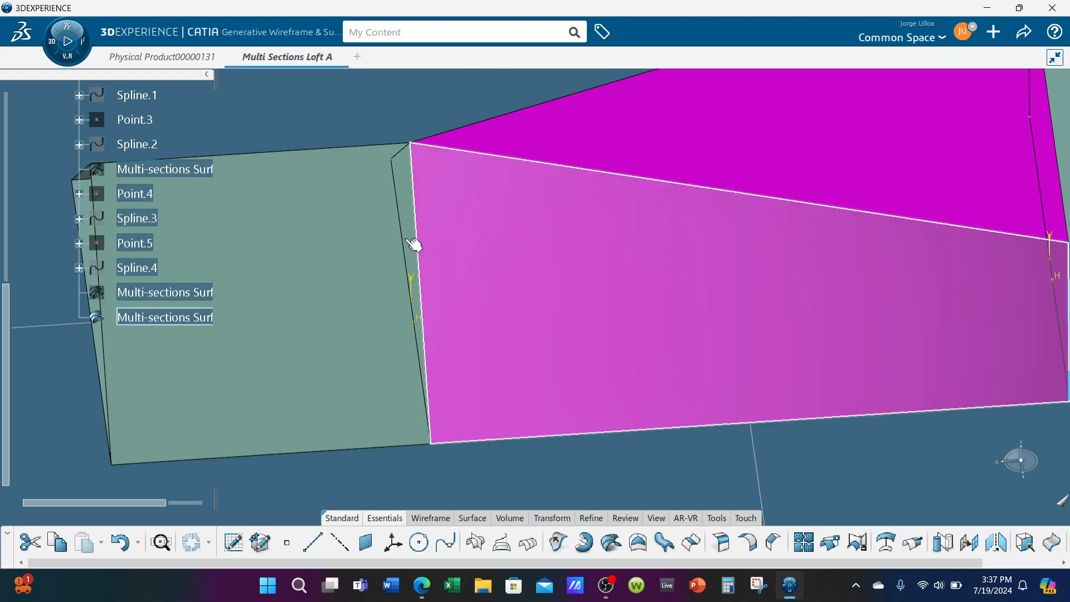
{"action": "middle_click_drag", "start_coordinate": [560, 335], "coordinate": [672, 439]}
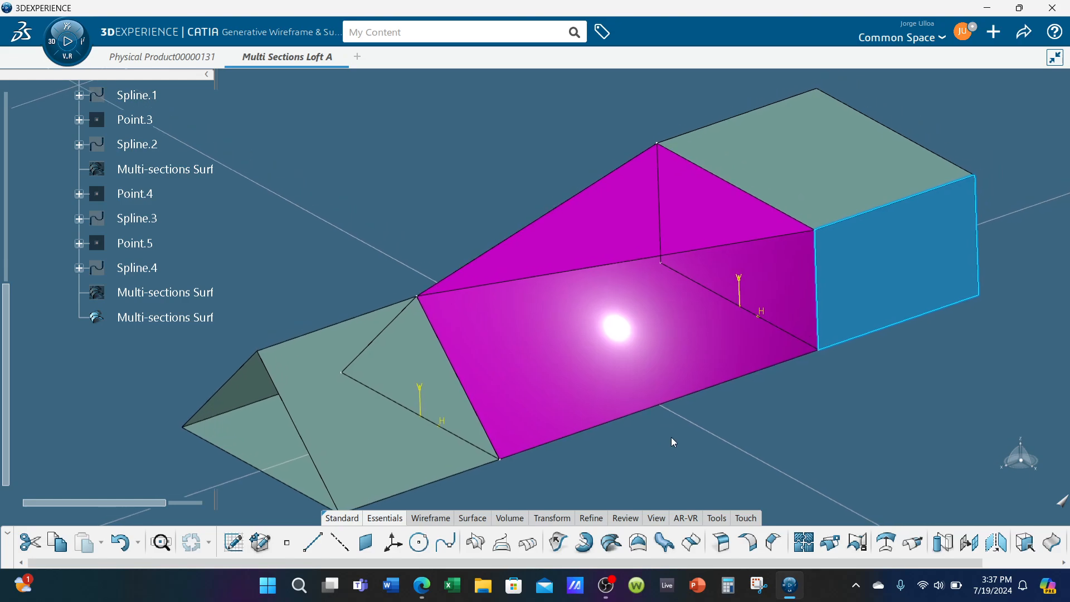
Step: Edit the multi-sections surface to support Sketch.1 with the rectangular extrusion, Extrude.1, using Tangency continuity, and preview it
{"action": "middle_click_drag", "start_coordinate": [668, 442], "coordinate": [651, 448]}
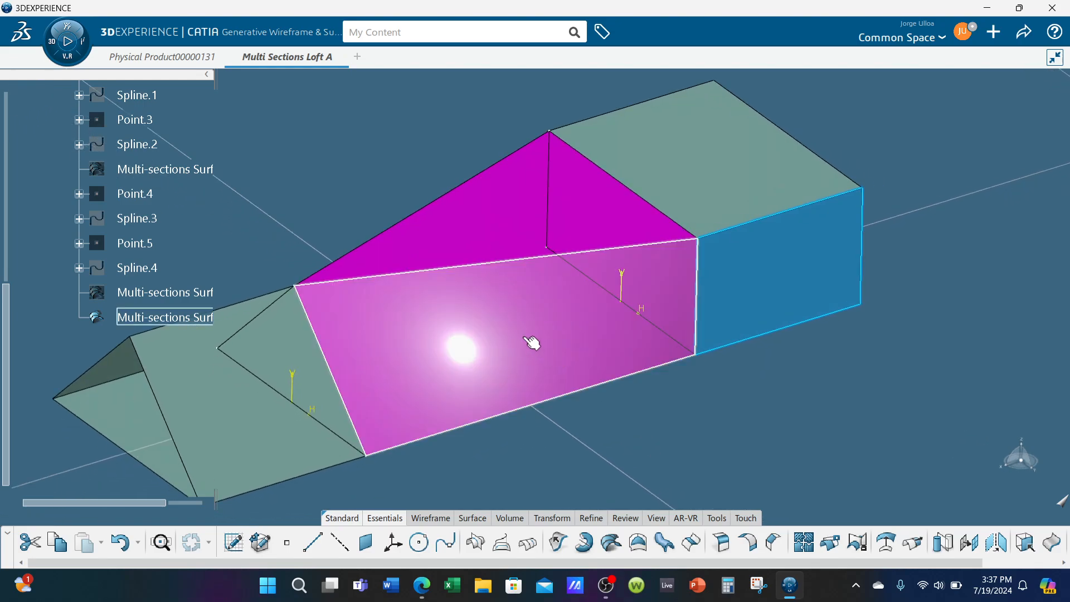
{"action": "double_click", "coordinate": [531, 342]}
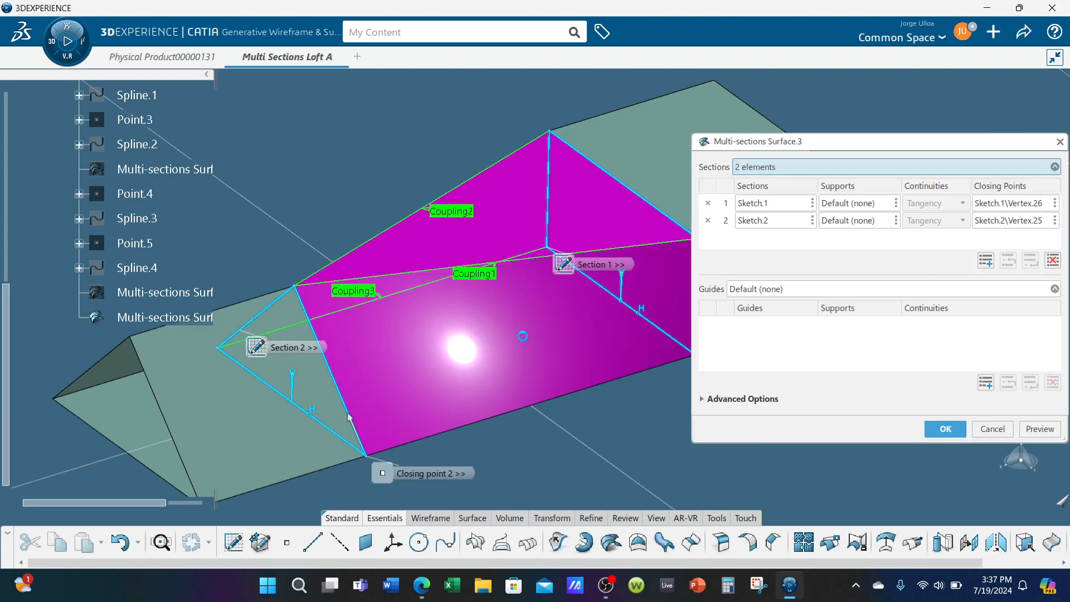
{"action": "middle_click_drag", "start_coordinate": [616, 413], "coordinate": [453, 435]}
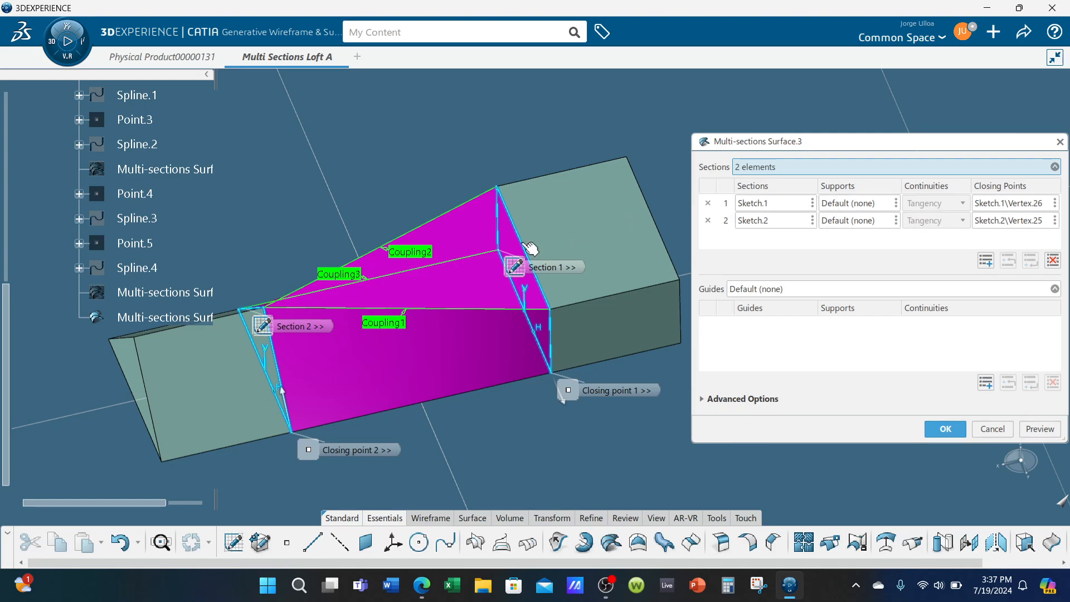
{"action": "left_click", "coordinate": [844, 206]}
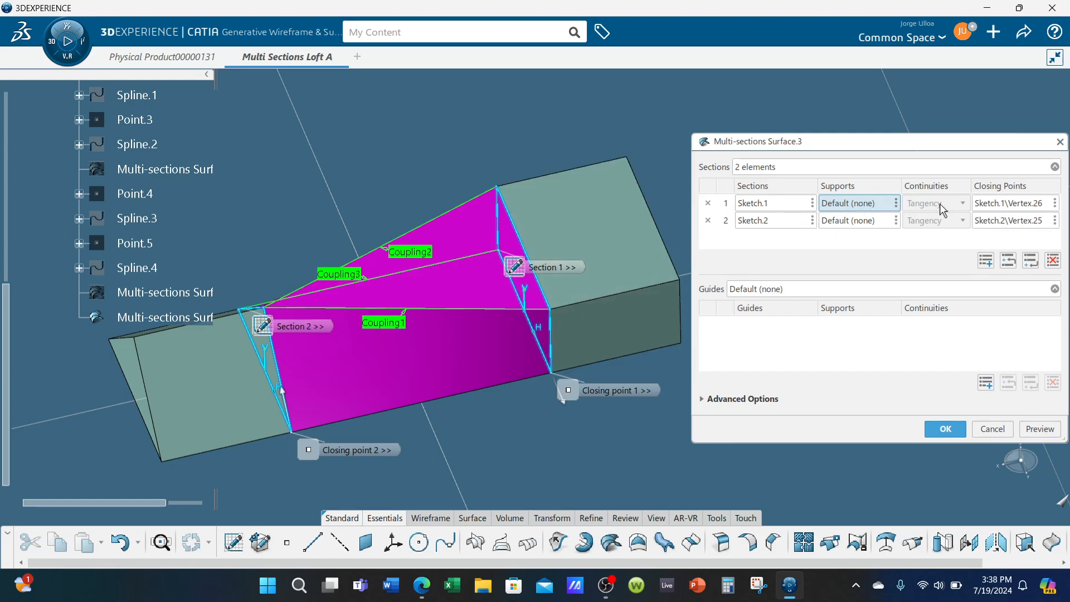
{"action": "left_click", "coordinate": [592, 219]}
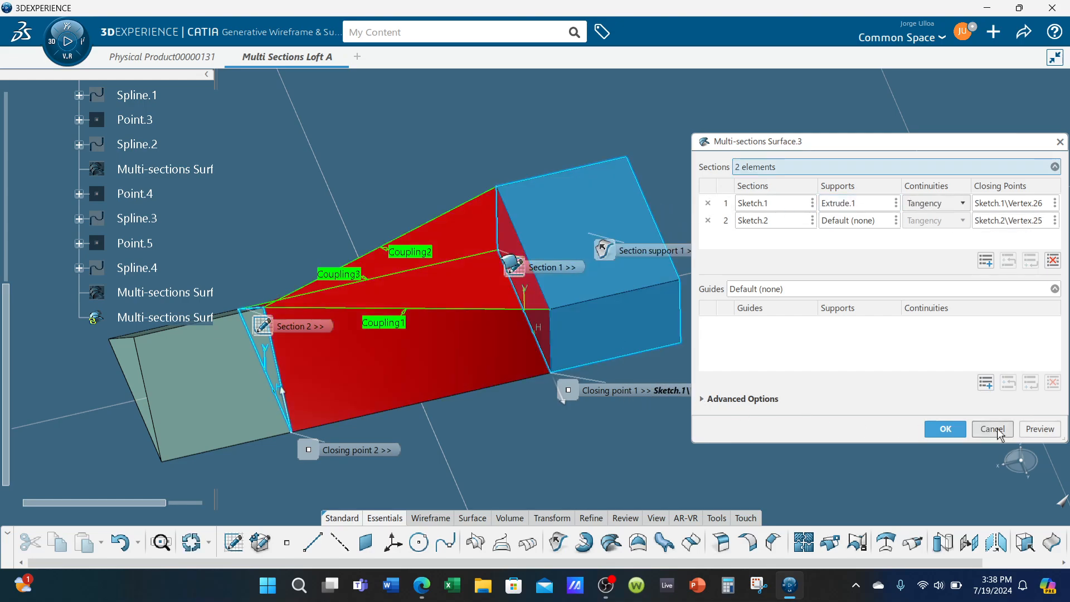
{"action": "left_click", "coordinate": [1040, 428]}
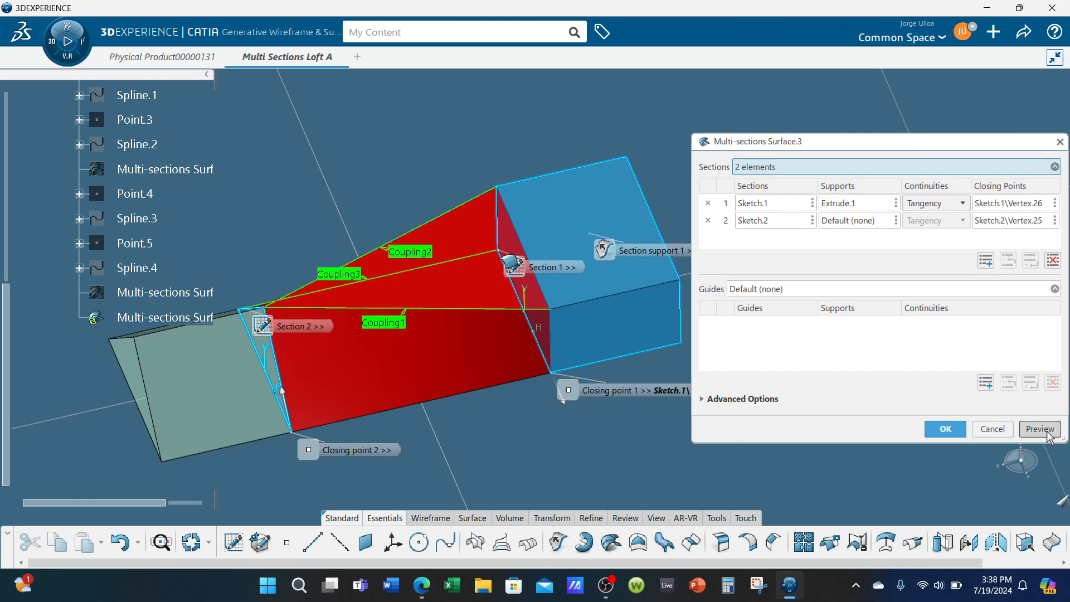
{"action": "middle_click_drag", "start_coordinate": [465, 254], "coordinate": [477, 387]}
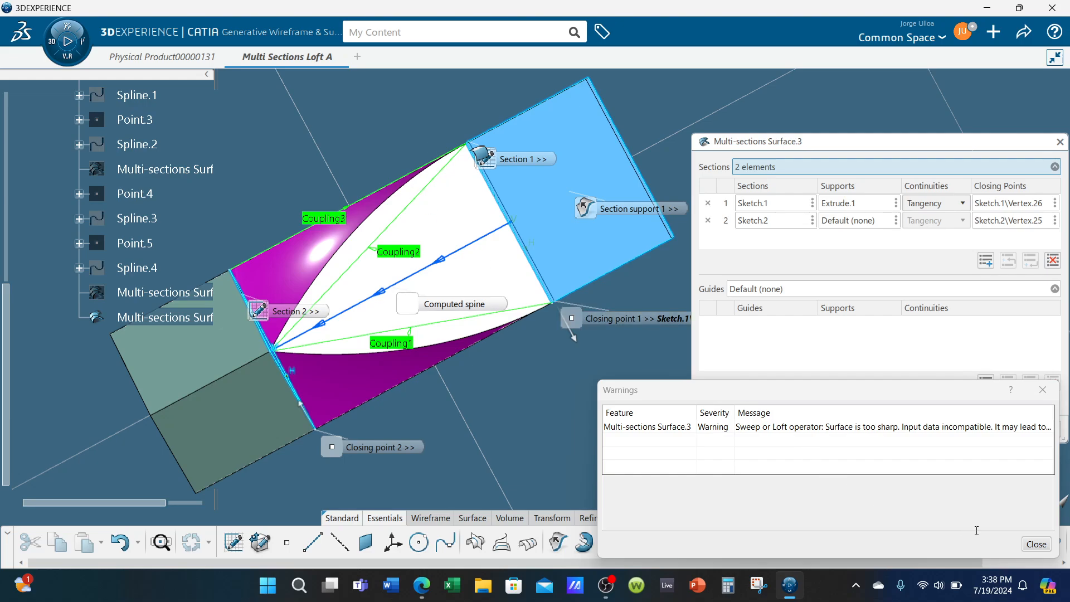
{"action": "left_click", "coordinate": [1036, 544]}
Step: Support Sketch.2 with the triangular extrusion, Extrude.2, using Tangency continuity, then preview the surface and inspect its shape
{"action": "middle_click_drag", "start_coordinate": [423, 312], "coordinate": [355, 109]}
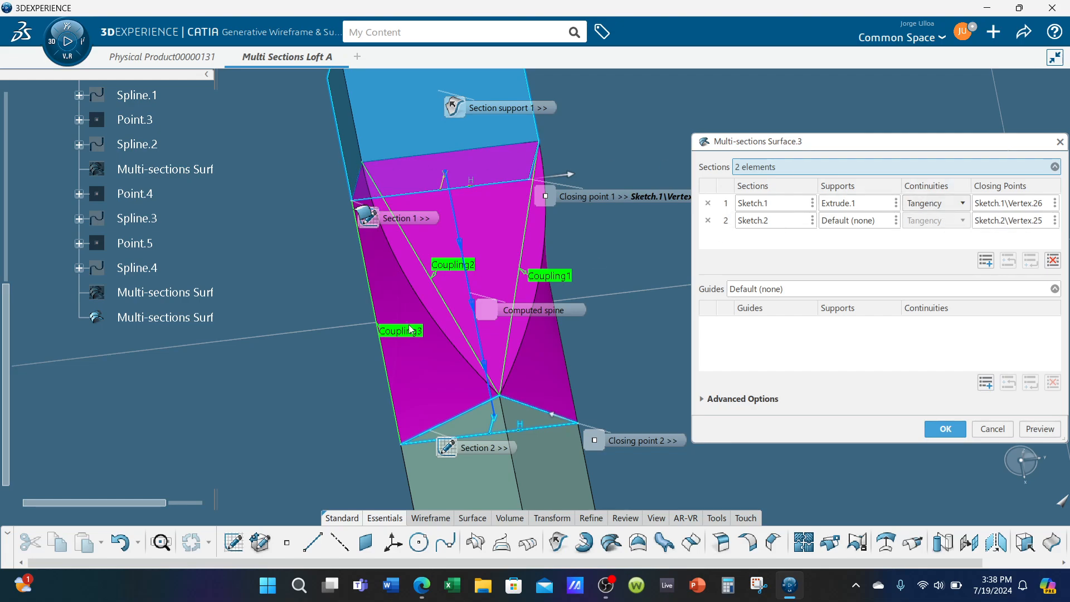
{"action": "middle_click_drag", "start_coordinate": [412, 329], "coordinate": [505, 316]}
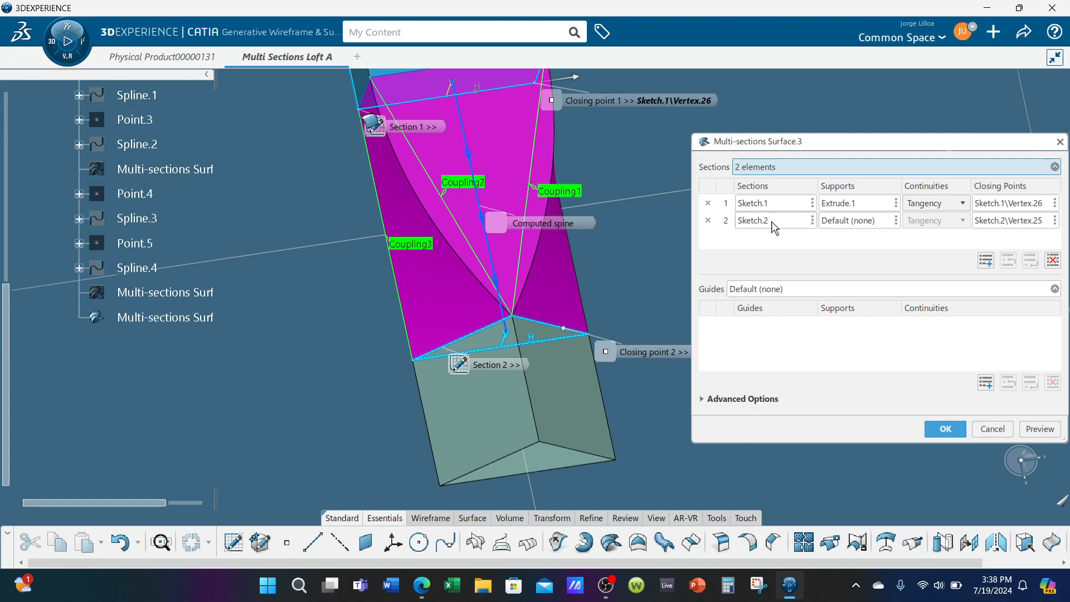
{"action": "left_click", "coordinate": [856, 222]}
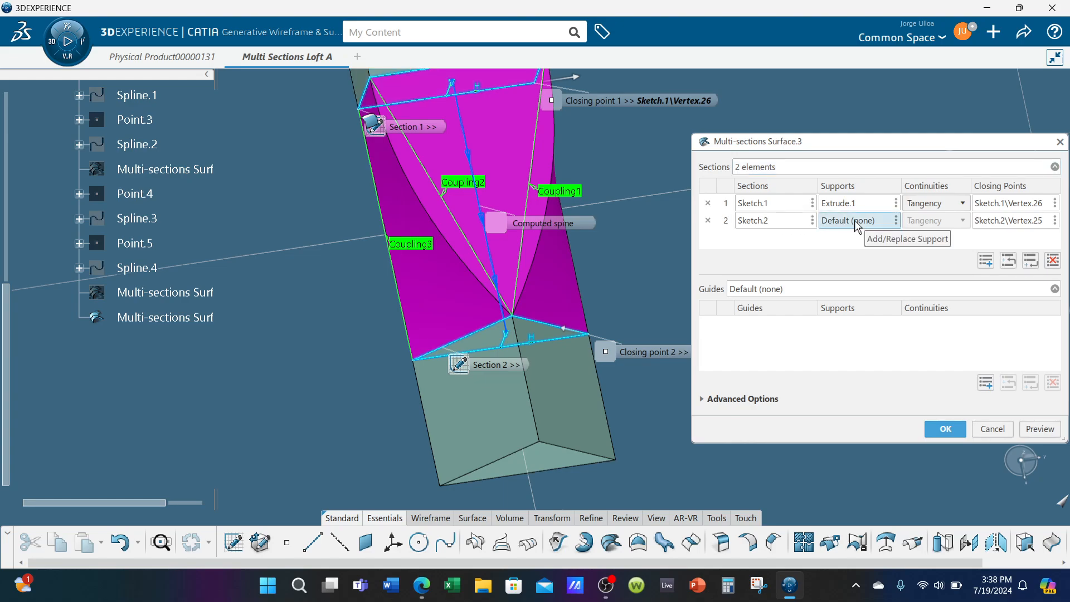
{"action": "left_click", "coordinate": [494, 422]}
{"action": "middle_click_drag", "start_coordinate": [498, 426], "coordinate": [528, 377]}
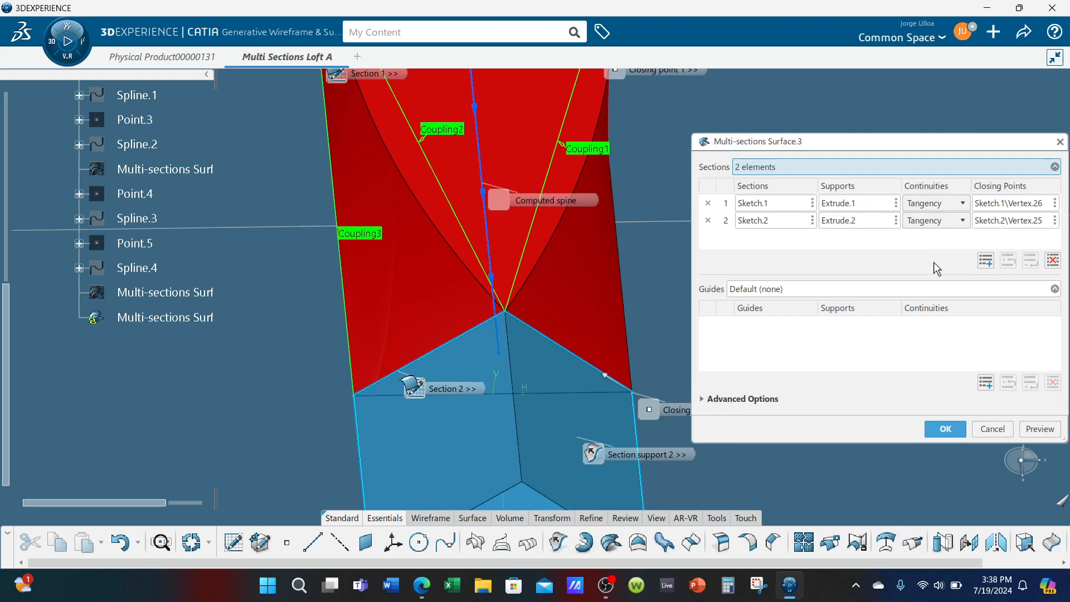
{"action": "left_click", "coordinate": [1042, 429]}
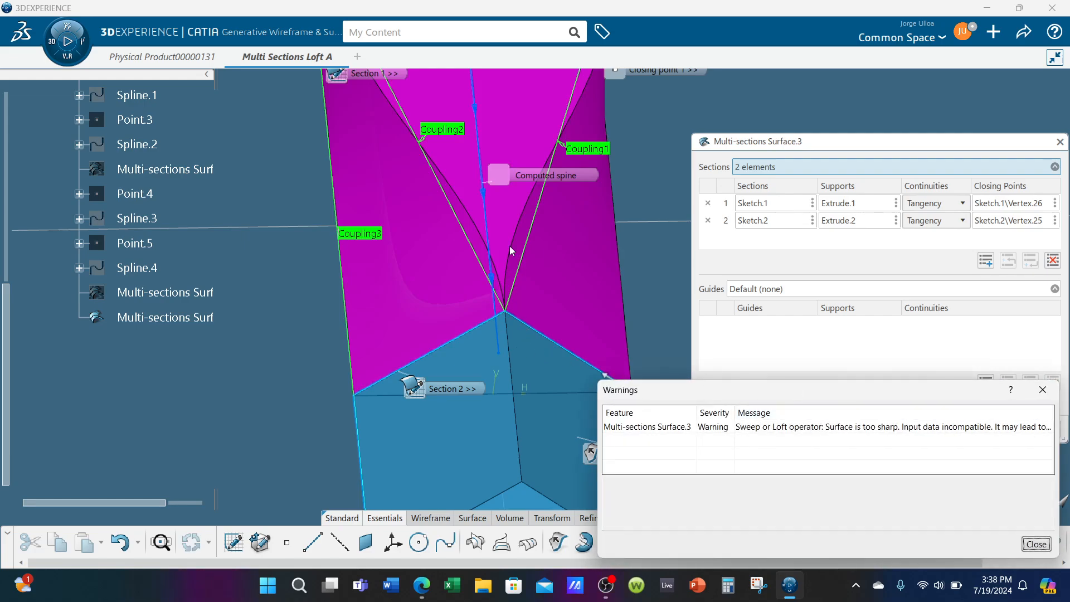
{"action": "mouse_move", "coordinate": [526, 382]}
{"action": "middle_mouse_down"}
{"action": "mouse_move", "coordinate": [502, 377]}
{"action": "mouse_move", "coordinate": [439, 306]}
{"action": "mouse_move", "coordinate": [530, 390]}
{"action": "middle_mouse_up"}
{"action": "middle_click_drag", "start_coordinate": [348, 213], "coordinate": [384, 212]}
{"action": "left_click", "coordinate": [1036, 544]}
{"action": "middle_click_drag", "start_coordinate": [563, 463], "coordinate": [640, 369]}
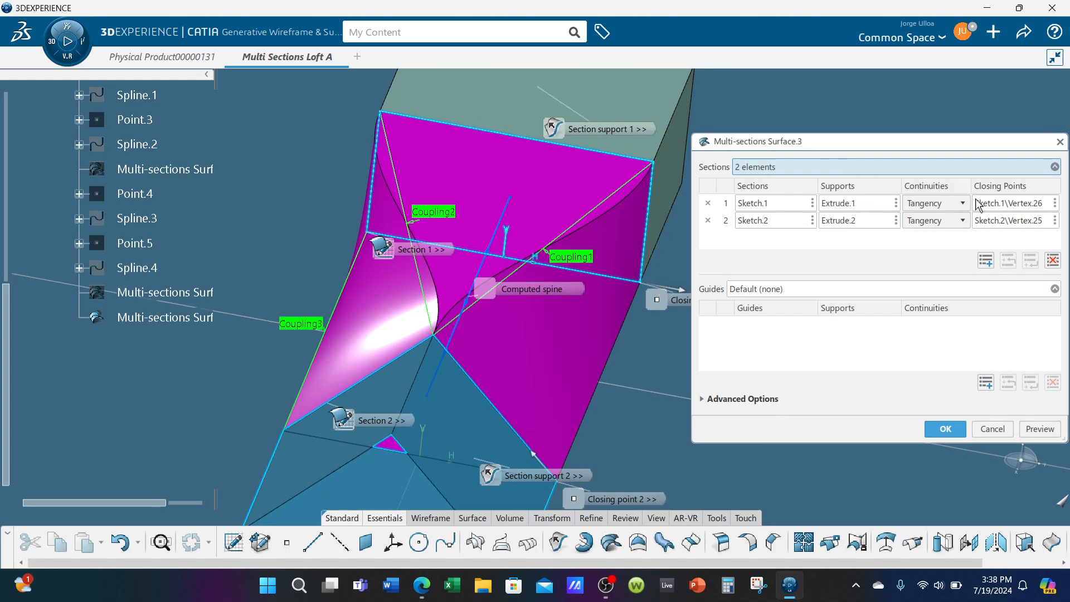
Step: Set the continuity between Sketch.1 and the rectangular extrusion to Curvature, then preview the multi-sections surface
{"action": "left_click", "coordinate": [954, 204]}
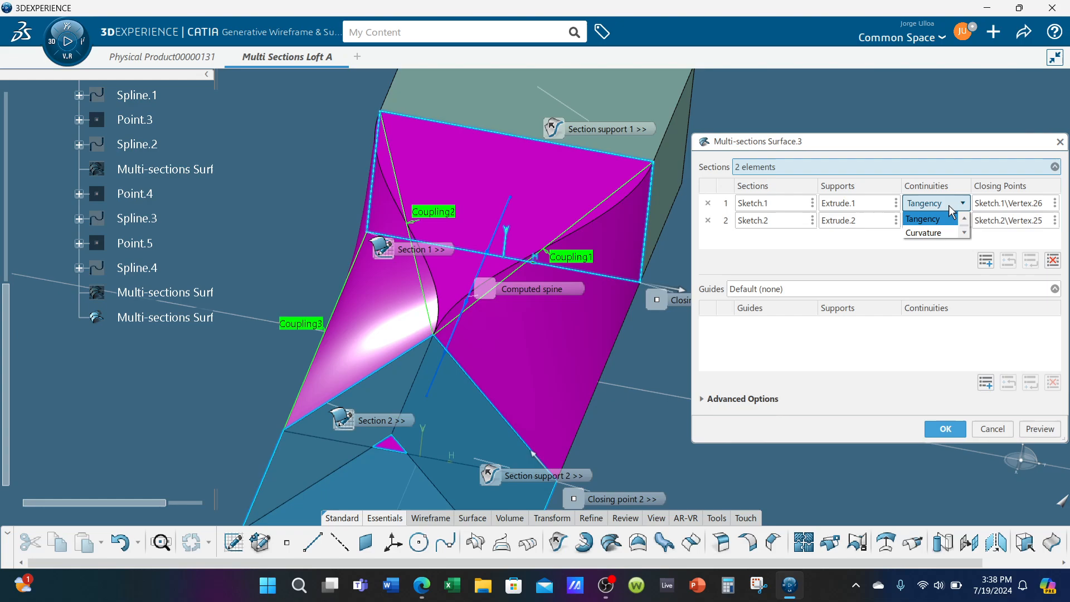
{"action": "left_click", "coordinate": [933, 233]}
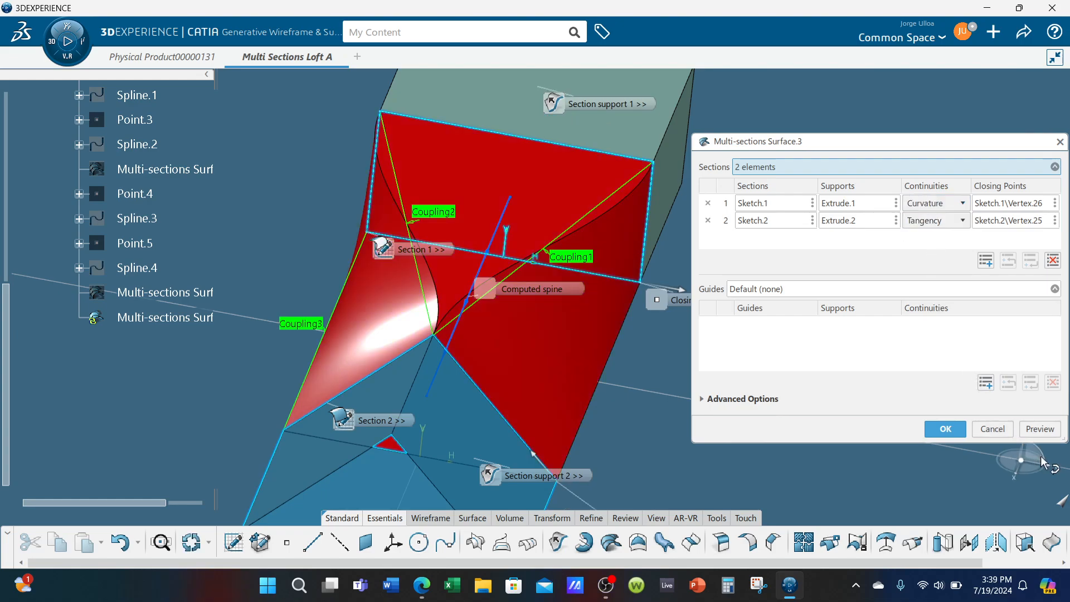
{"action": "left_click", "coordinate": [1039, 429]}
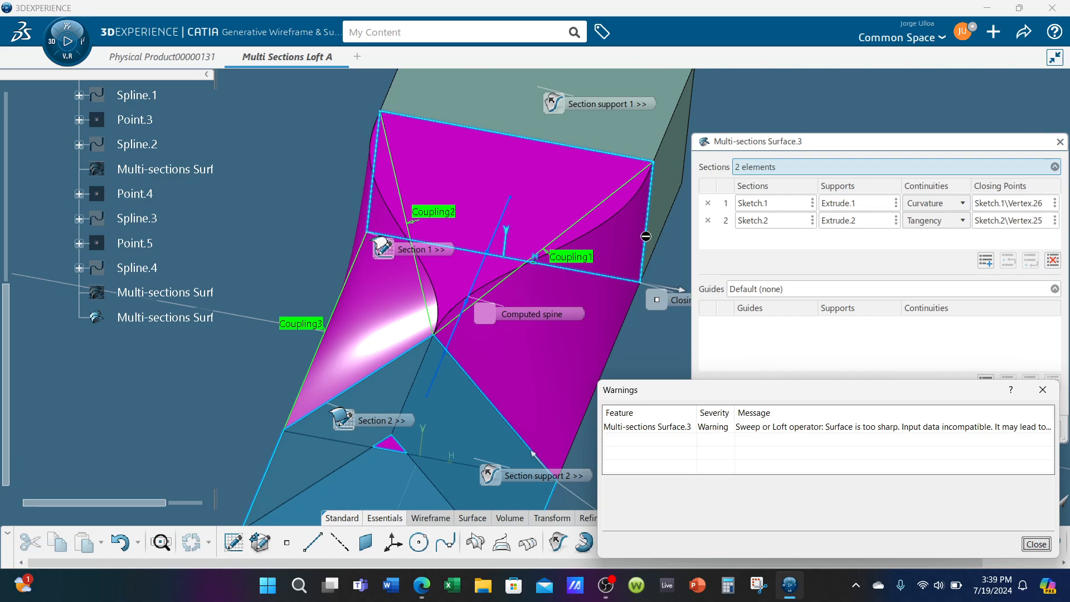
{"action": "left_click", "coordinate": [1042, 389]}
{"action": "middle_click_drag", "start_coordinate": [631, 406], "coordinate": [499, 379]}
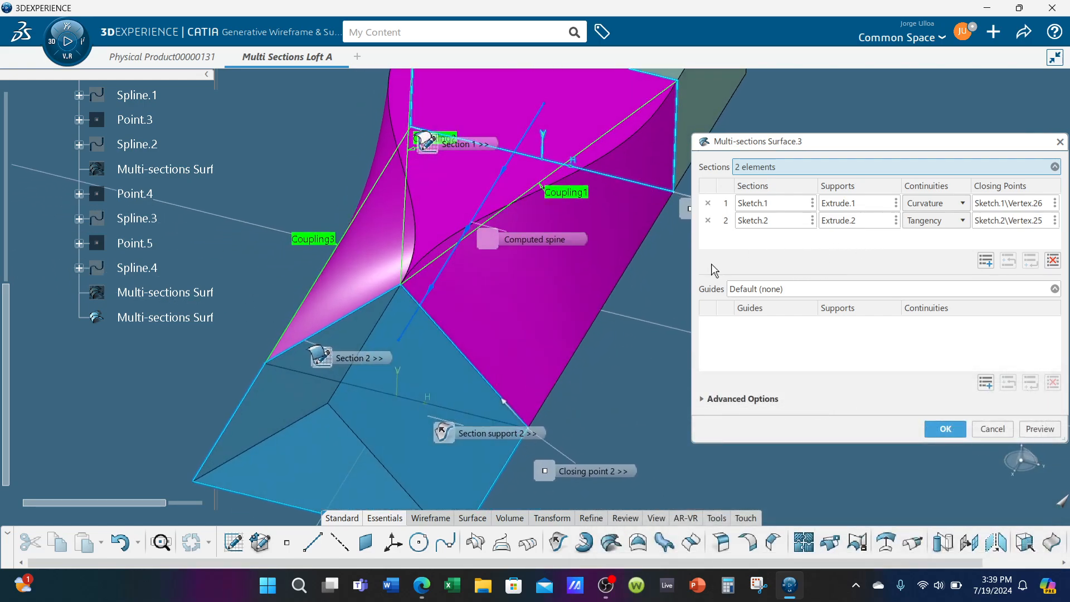
Step: Set the continuity between Sketch.2 and the triangular extrusion to Curvature, preview the surface from several sides, and apply the edit
{"action": "left_click", "coordinate": [929, 221]}
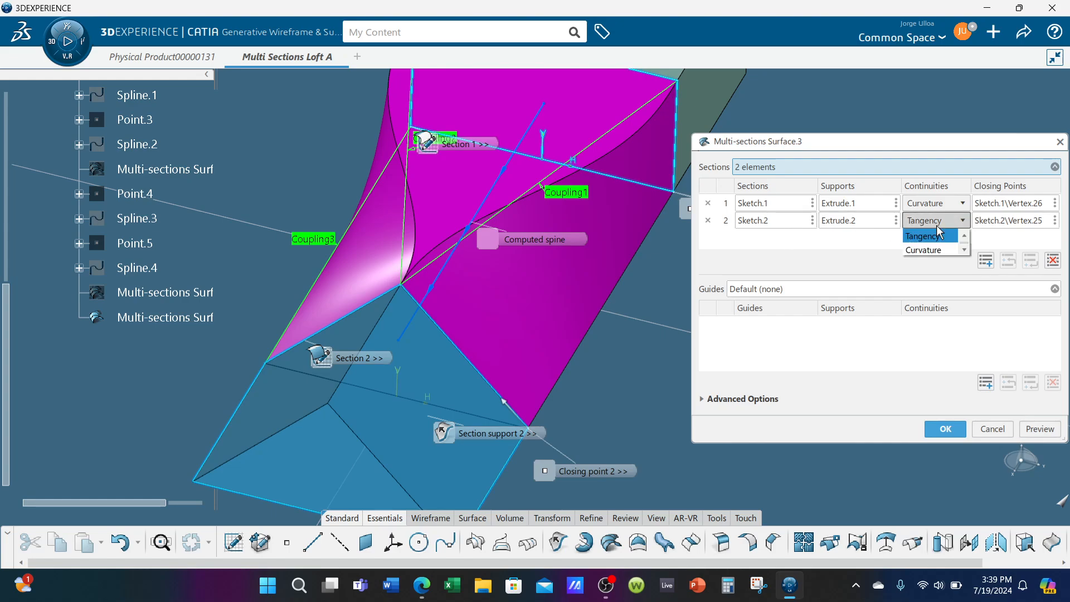
{"action": "left_click", "coordinate": [935, 252]}
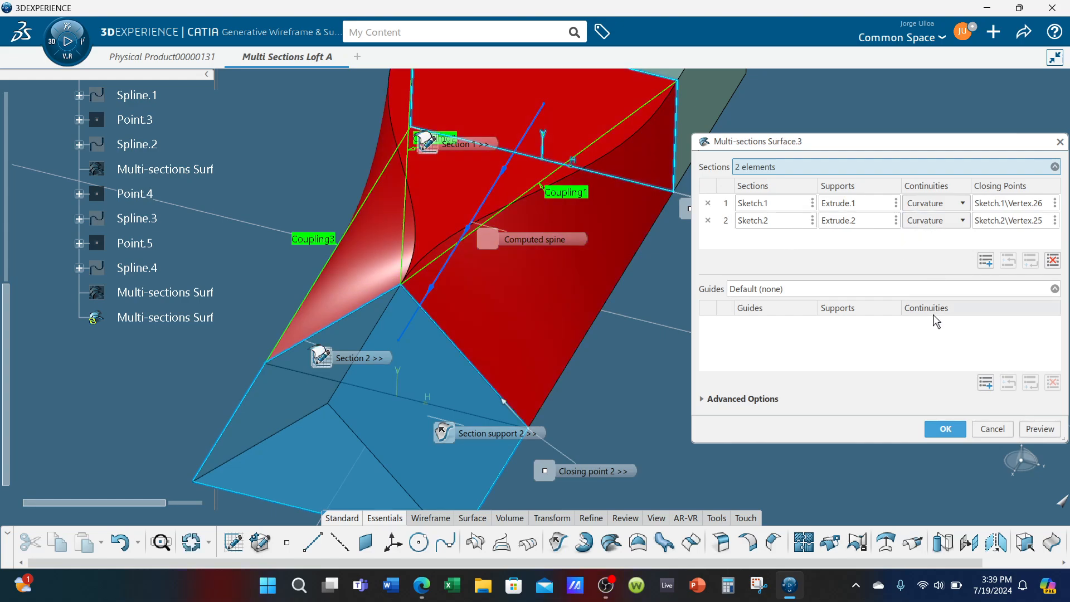
{"action": "left_click", "coordinate": [1036, 429]}
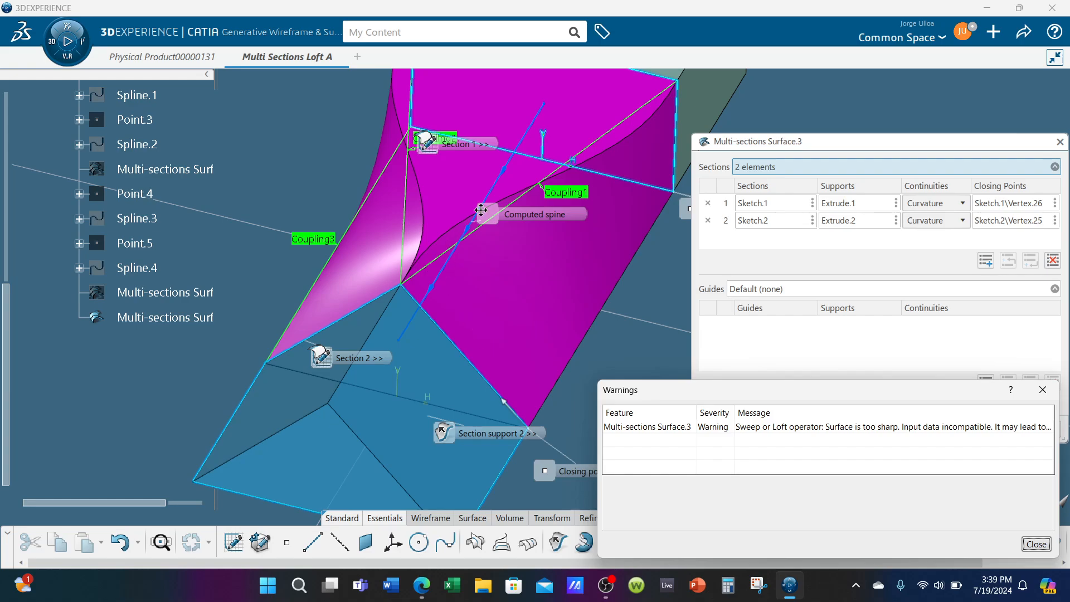
{"action": "middle_click_drag", "start_coordinate": [474, 443], "coordinate": [490, 340]}
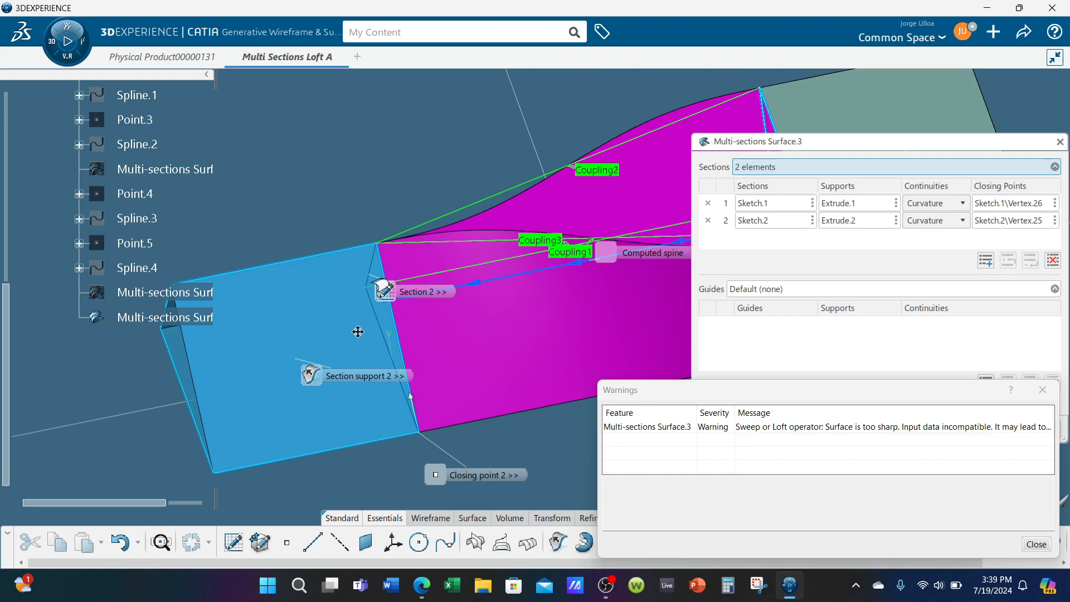
{"action": "middle_click_drag", "start_coordinate": [358, 331], "coordinate": [479, 403]}
{"action": "left_click_drag", "start_coordinate": [721, 387], "coordinate": [597, 252]}
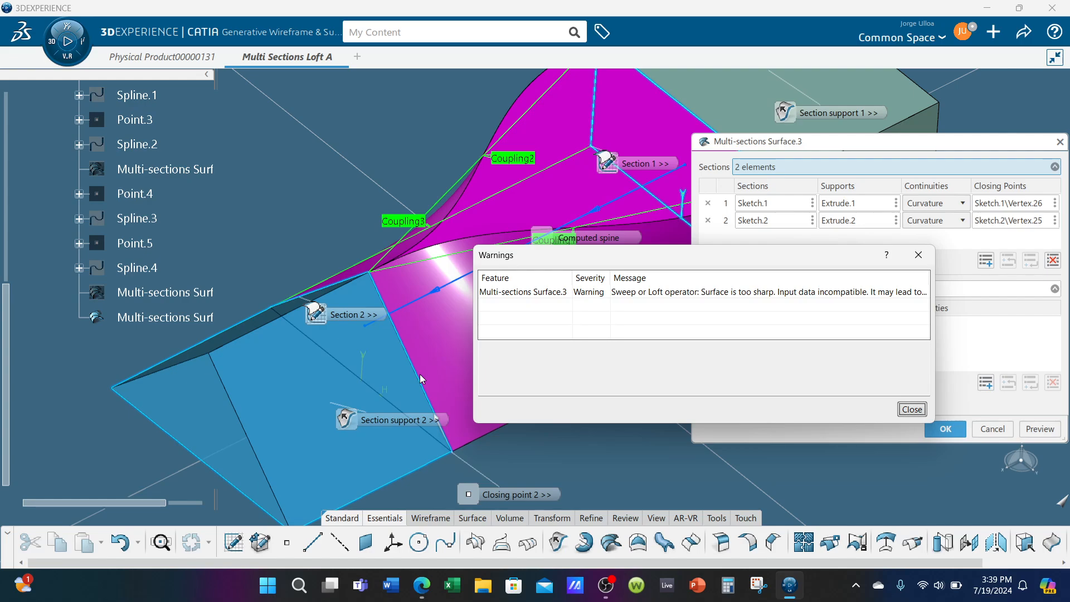
{"action": "middle_click_drag", "start_coordinate": [421, 379], "coordinate": [376, 378]}
{"action": "middle_click_drag", "start_coordinate": [434, 410], "coordinate": [365, 363]}
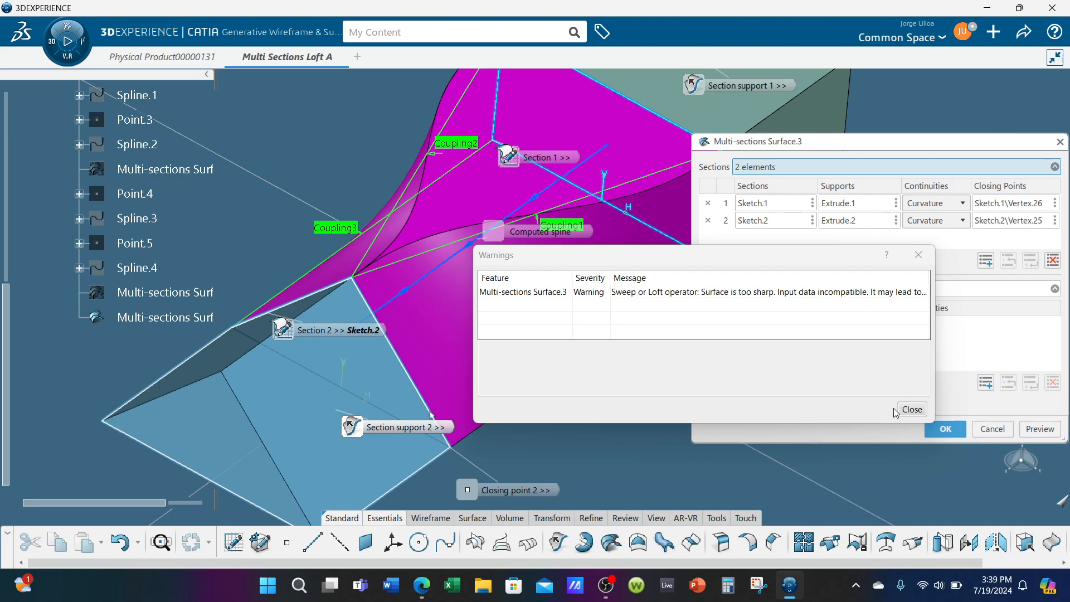
{"action": "left_click", "coordinate": [911, 410]}
{"action": "left_click", "coordinate": [945, 429]}
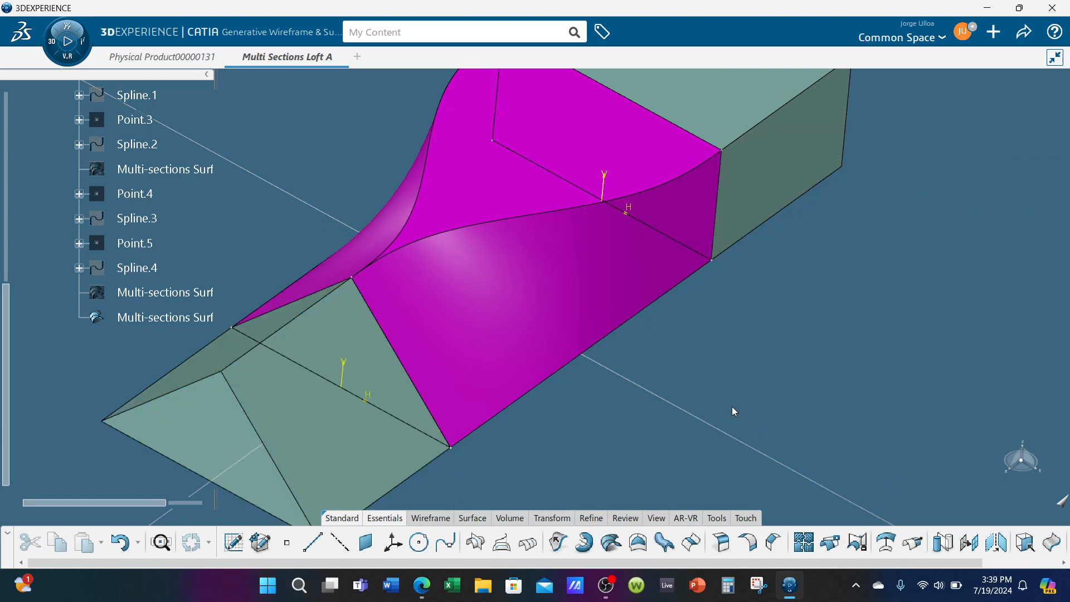
Step: Bring the hidden Spline.4 curve from the hidden space back into the visible model
{"action": "middle_click_drag", "start_coordinate": [731, 411], "coordinate": [639, 450]}
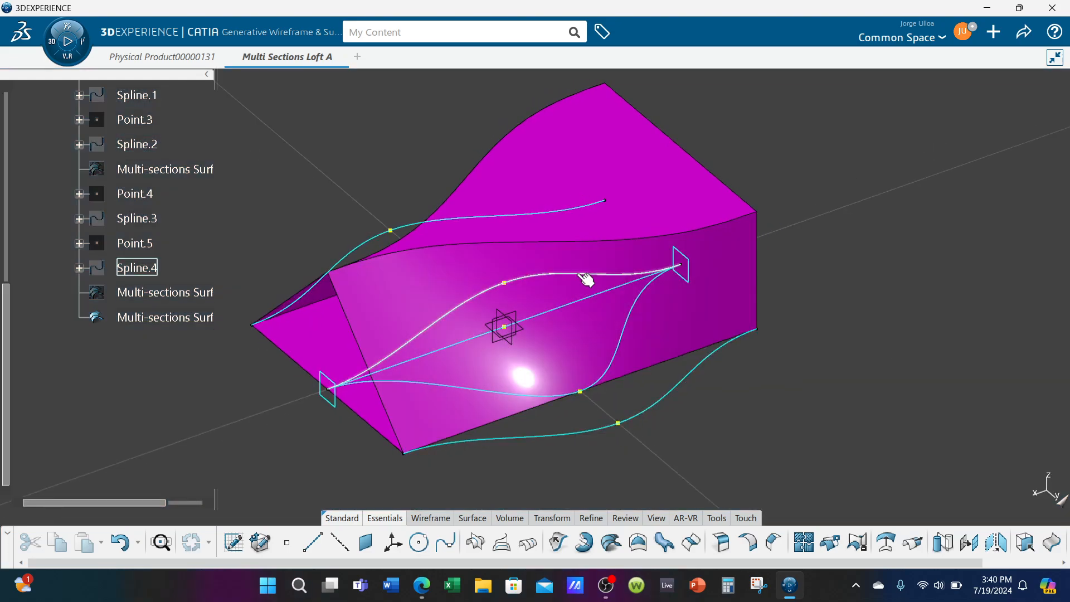
{"action": "right_click", "coordinate": [584, 277]}
{"action": "left_click", "coordinate": [619, 262]}
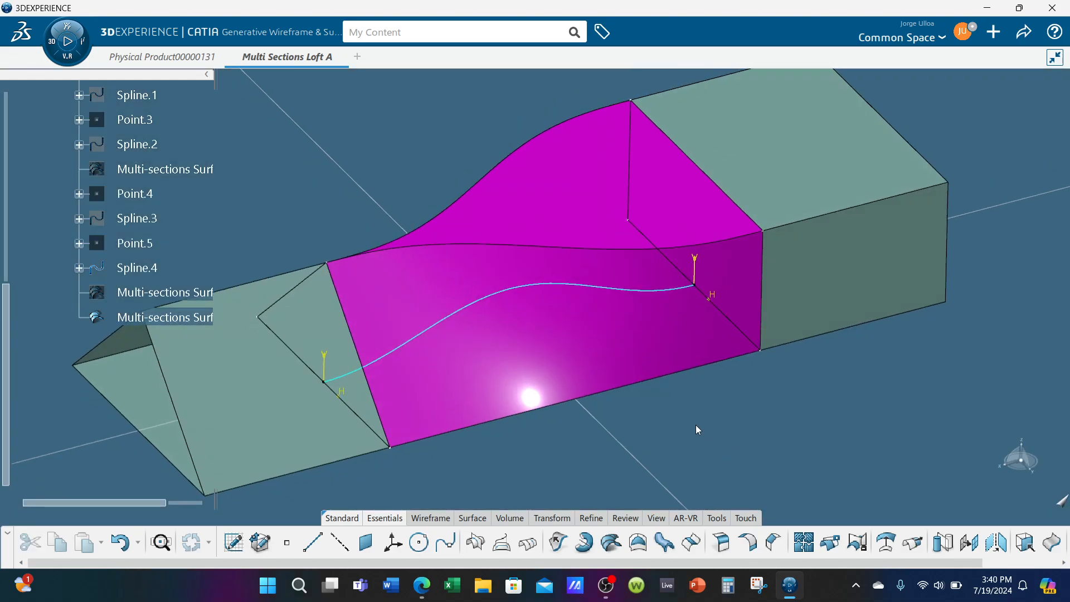
Step: Edit the magenta multi-sections surface to use Spline.4 as its spine instead of the computed one
{"action": "double_click", "coordinate": [587, 332]}
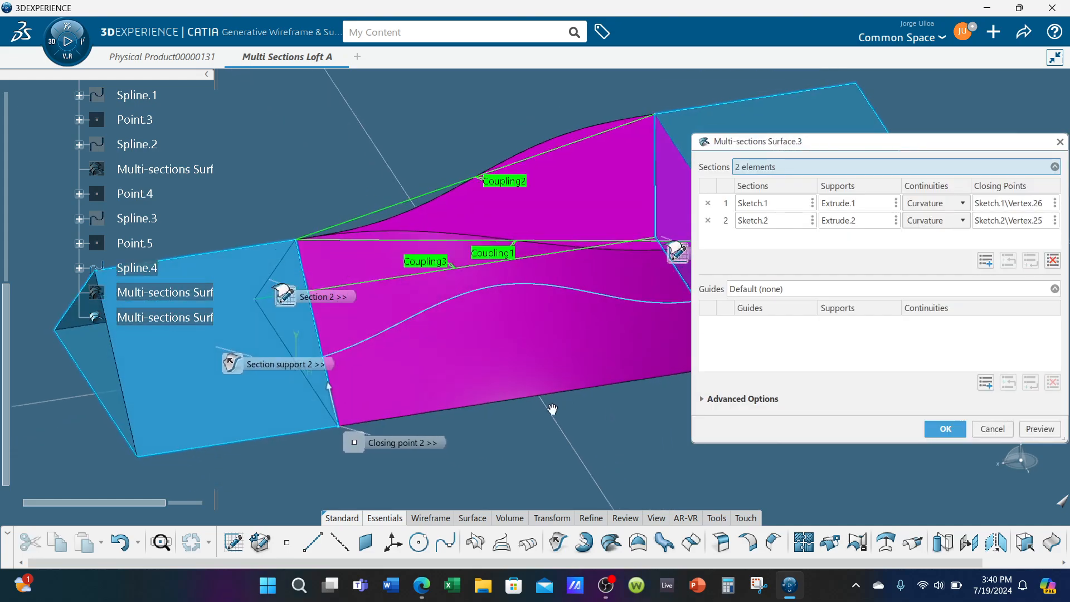
{"action": "middle_click_drag", "start_coordinate": [552, 410], "coordinate": [506, 388]}
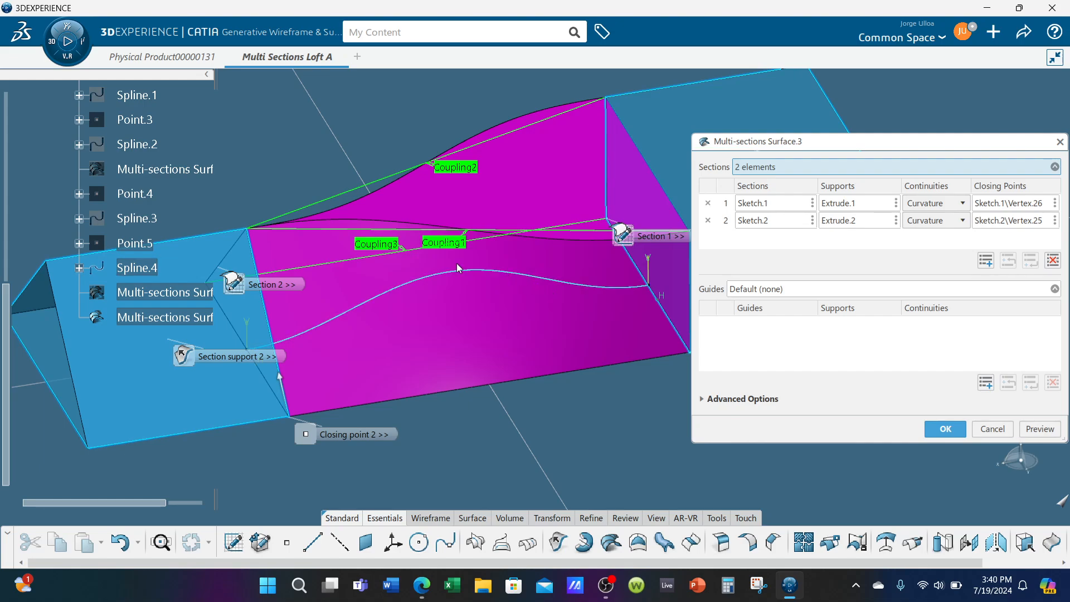
{"action": "middle_click_drag", "start_coordinate": [456, 263], "coordinate": [531, 347]}
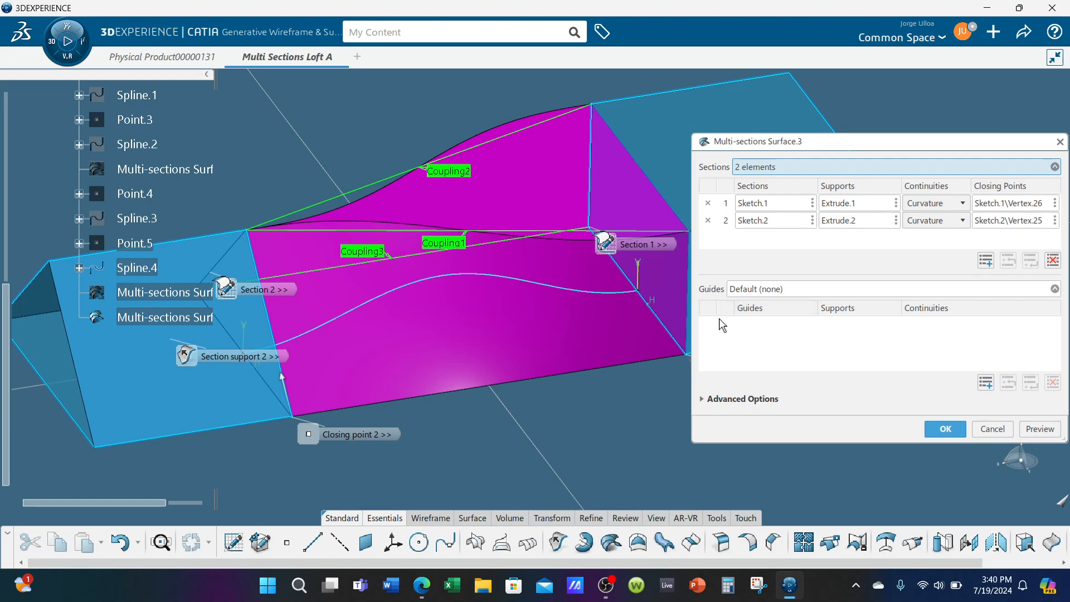
{"action": "left_click", "coordinate": [701, 399]}
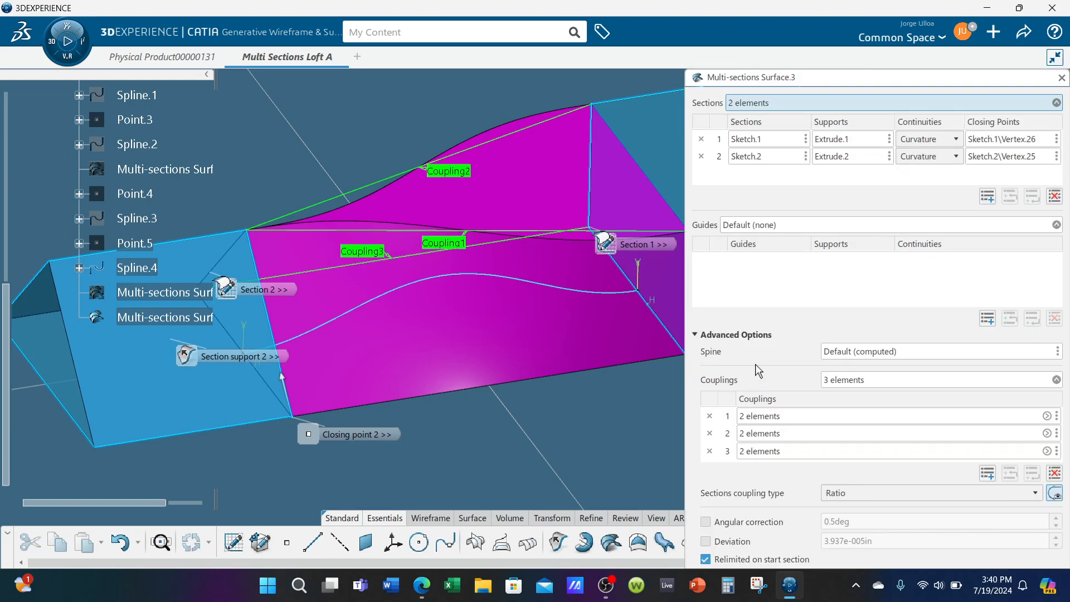
{"action": "left_click", "coordinate": [864, 357]}
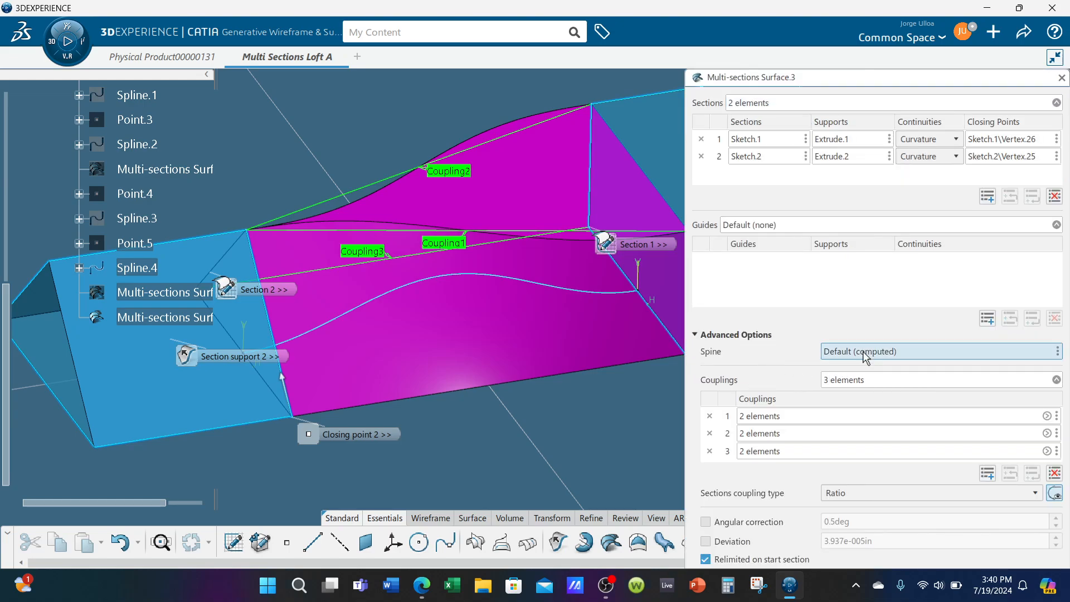
{"action": "left_click", "coordinate": [541, 284]}
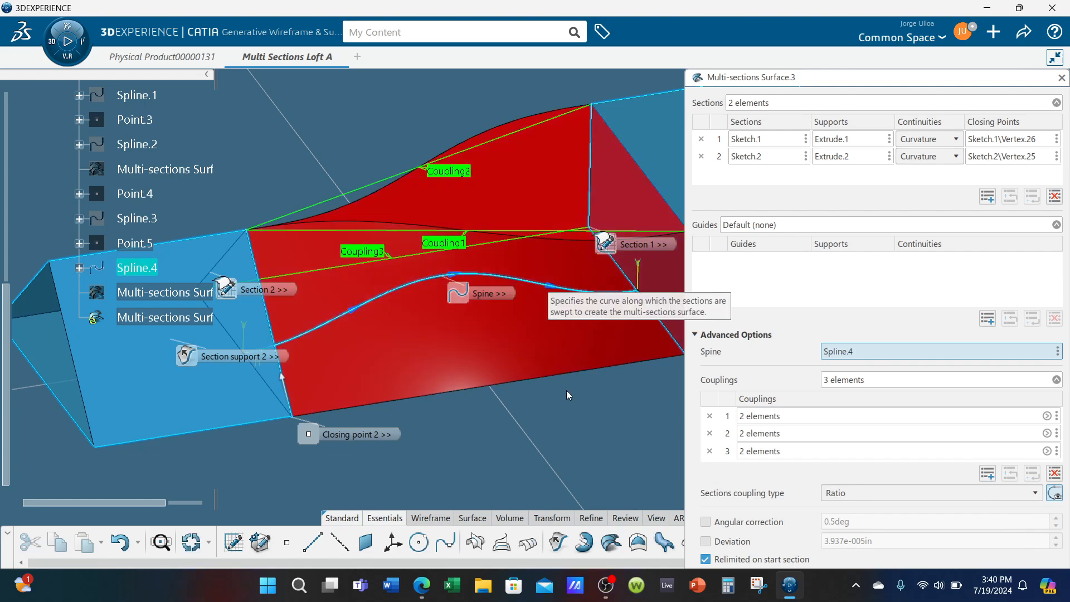
{"action": "middle_click_drag", "start_coordinate": [567, 392], "coordinate": [524, 398]}
Step: Preview the surface following the Spline.4 spine, apply the edit, and look over the resulting shape
{"action": "left_click", "coordinate": [695, 335]}
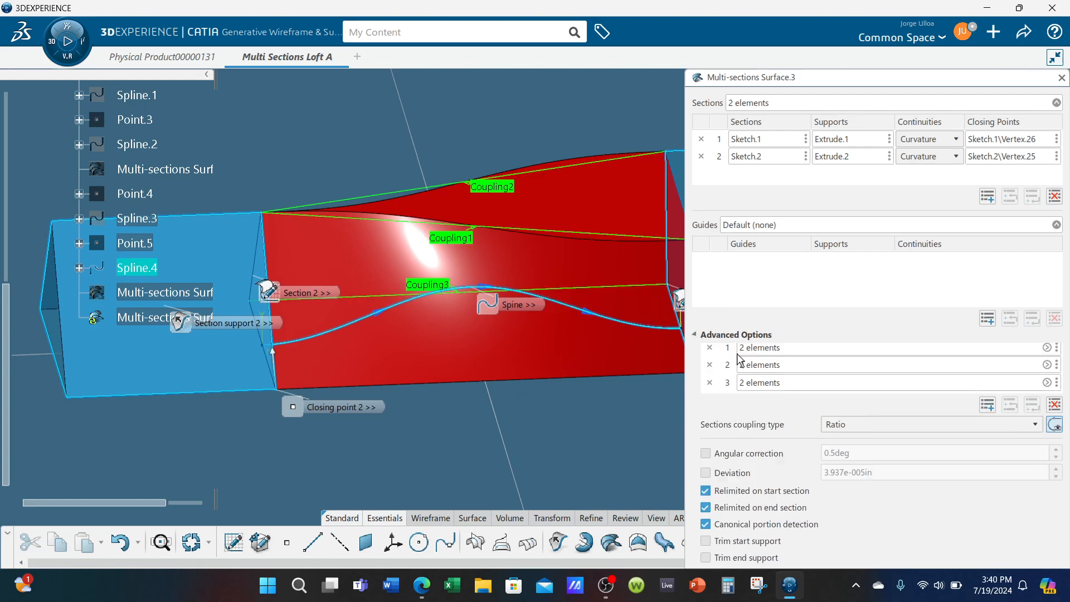
{"action": "left_click", "coordinate": [1041, 429]}
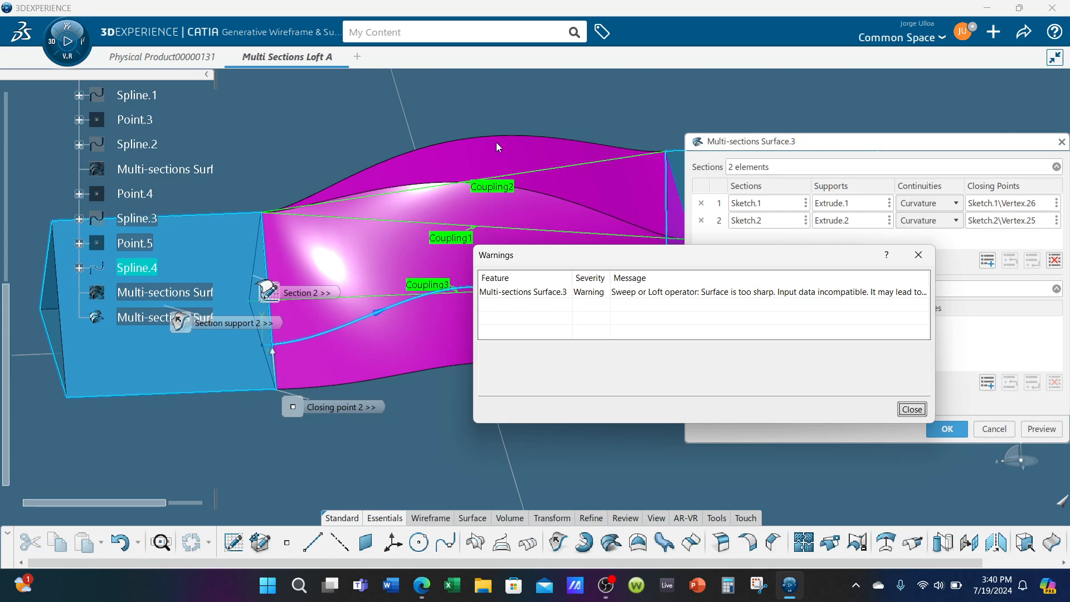
{"action": "left_click", "coordinate": [914, 409]}
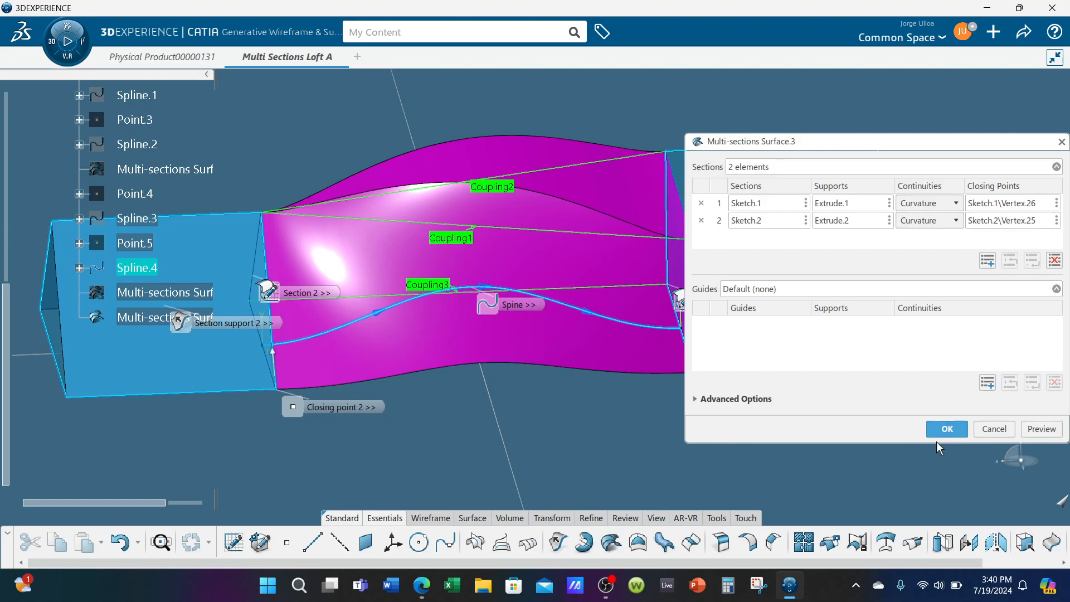
{"action": "left_click", "coordinate": [953, 430]}
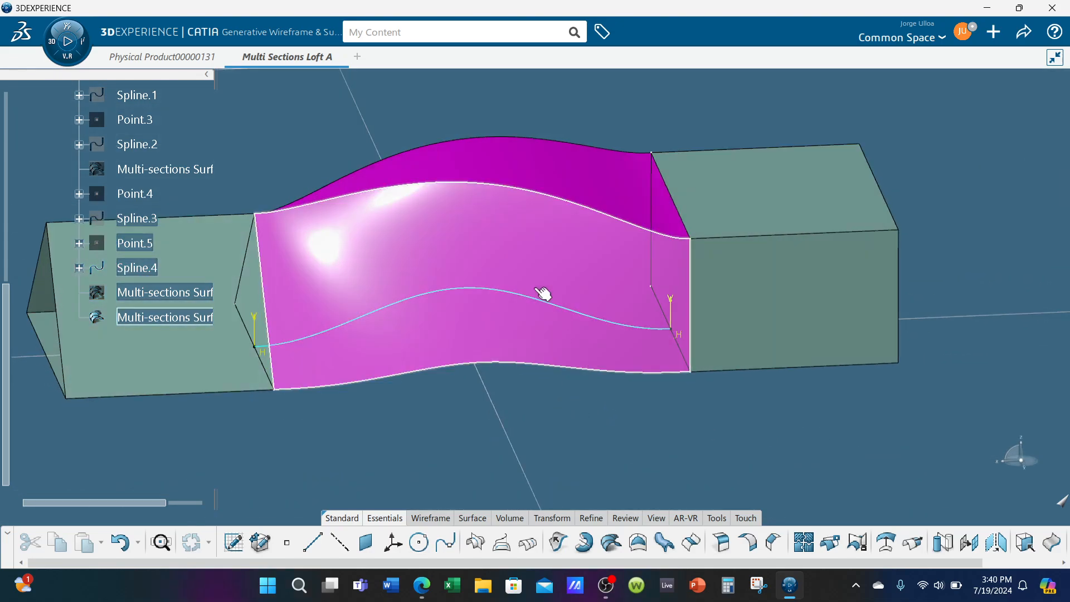
{"action": "middle_click_drag", "start_coordinate": [543, 293], "coordinate": [692, 429]}
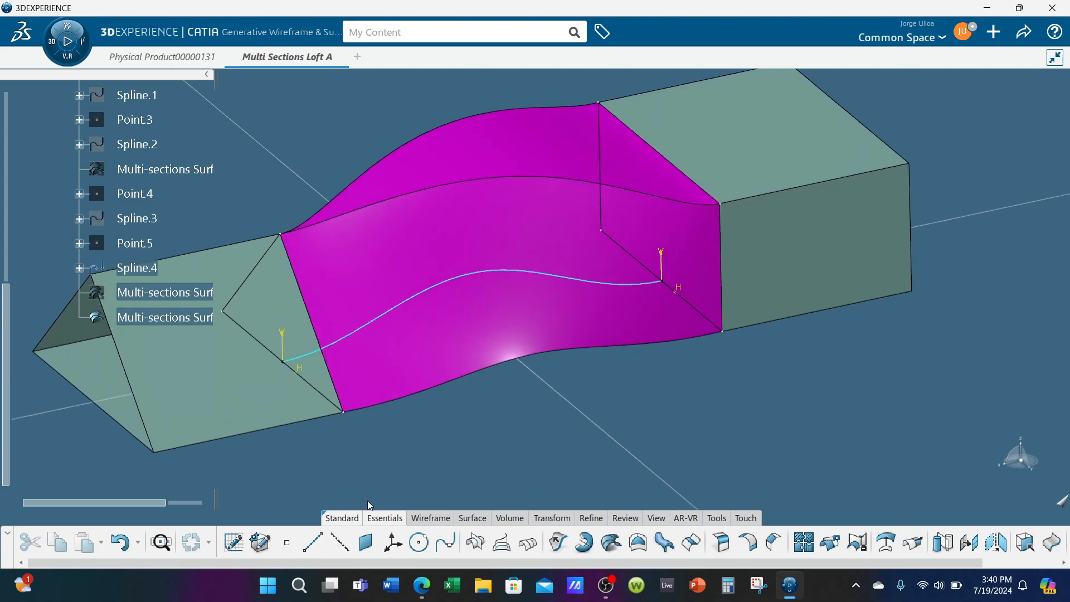
Step: Start a plane normal to Spline.4, positioned by curve ratio instead of by a passing point
{"action": "left_click", "coordinate": [366, 543]}
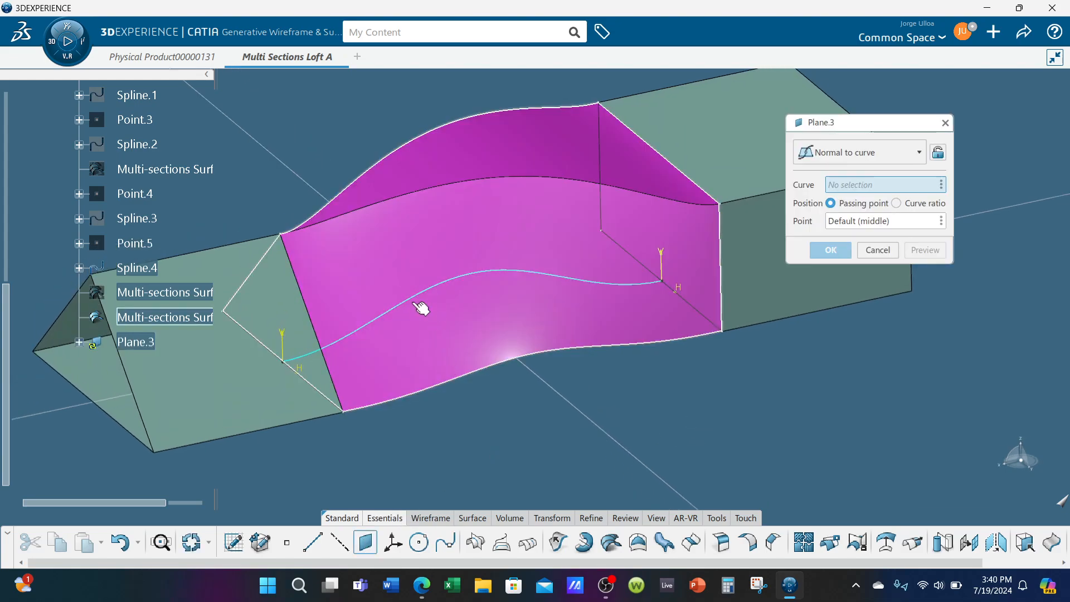
{"action": "left_click", "coordinate": [412, 305]}
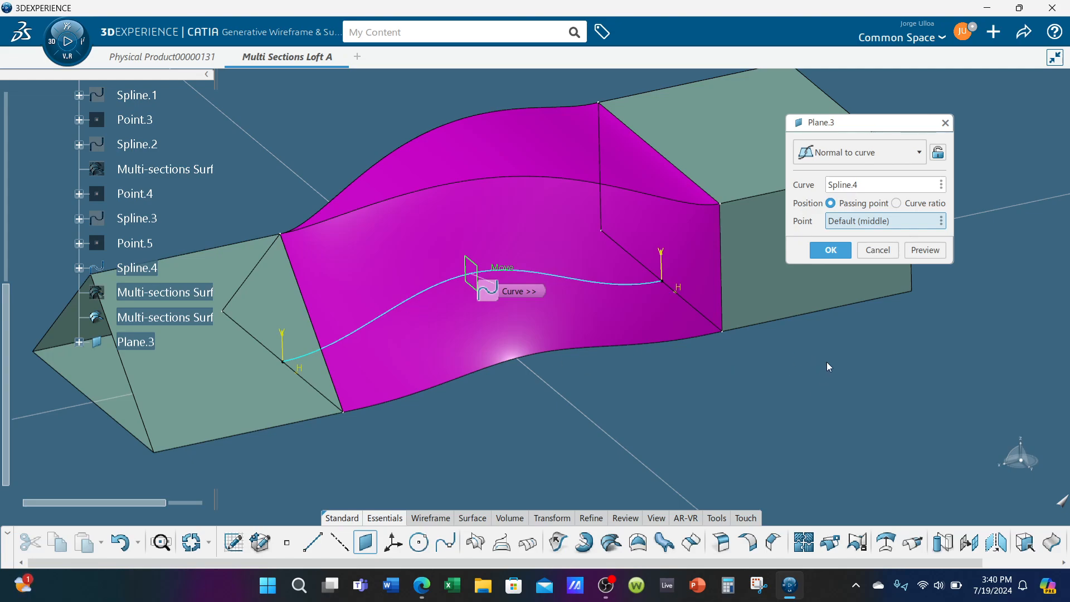
{"action": "left_click", "coordinate": [911, 204]}
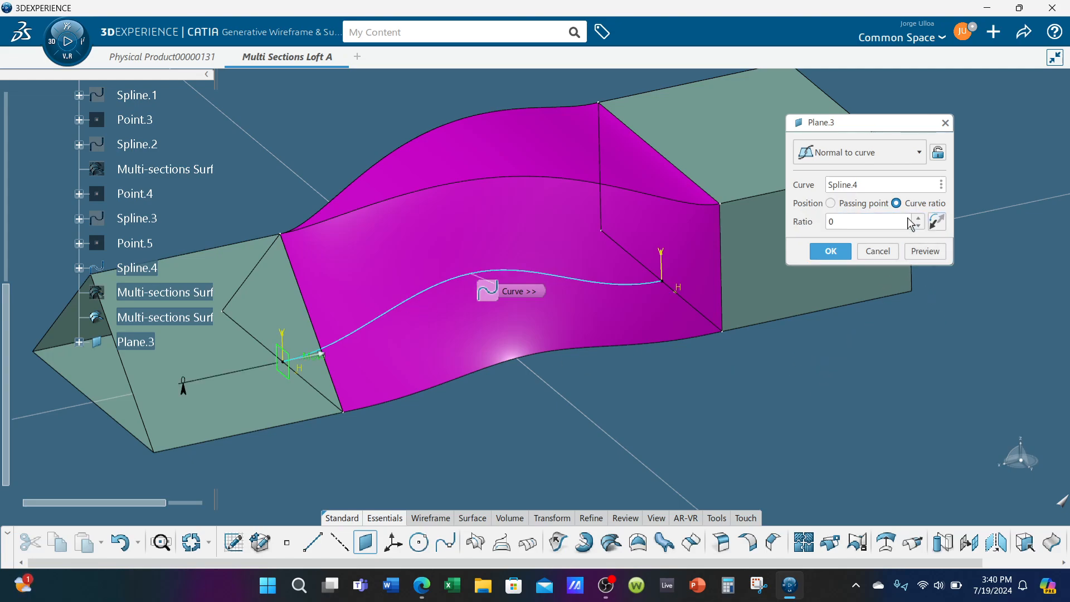
{"action": "middle_click_drag", "start_coordinate": [690, 390], "coordinate": [658, 395]}
{"action": "middle_click", "coordinate": [431, 334]}
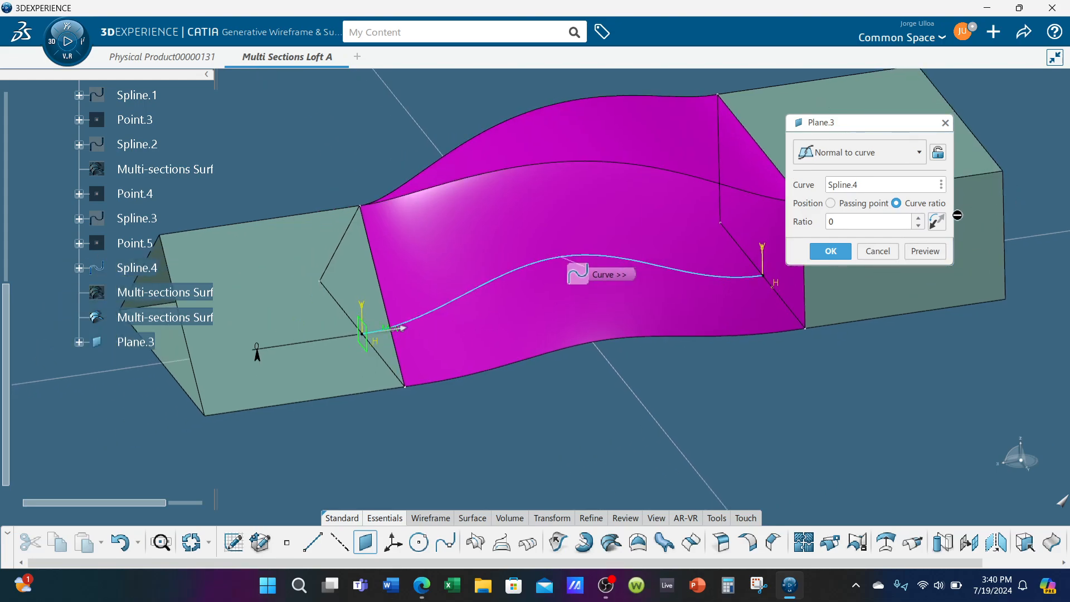
{"action": "mouse_move", "coordinate": [727, 350]}
{"action": "middle_mouse_down"}
{"action": "mouse_move", "coordinate": [707, 367]}
{"action": "mouse_move", "coordinate": [715, 359]}
{"action": "middle_mouse_up"}
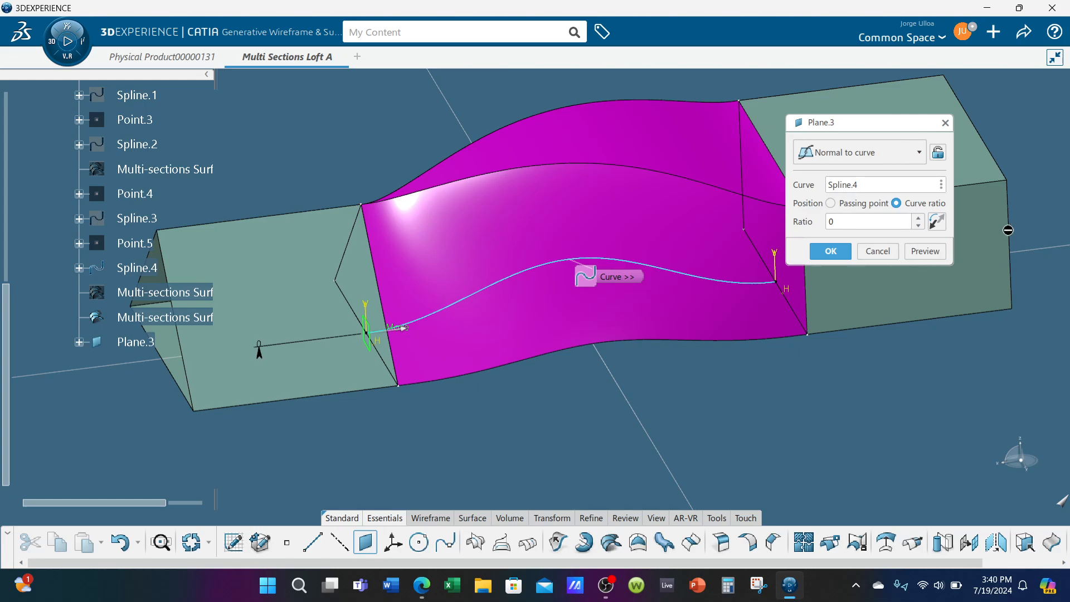
Step: Move the new plane along Spline.4 by raising its curve ratio to 0.82
{"action": "left_click", "coordinate": [917, 219]}
{"action": "left_click", "coordinate": [918, 219]}
{"action": "left_click", "coordinate": [918, 219]}
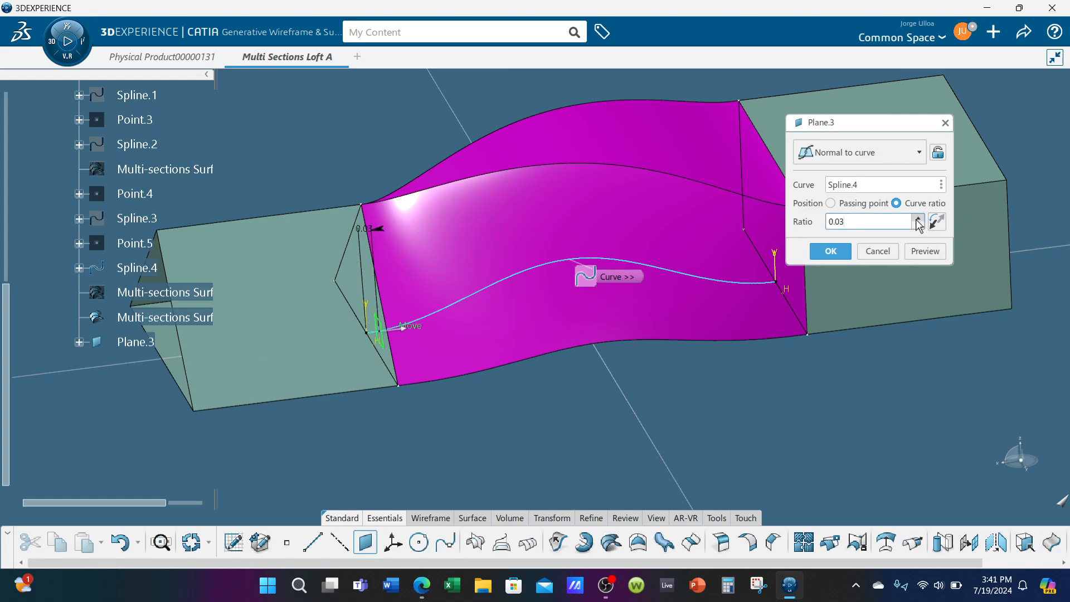
{"action": "left_click", "coordinate": [917, 219]}
{"action": "left_click", "coordinate": [918, 220]}
{"action": "left_click", "coordinate": [917, 220]}
{"action": "left_click", "coordinate": [918, 220]}
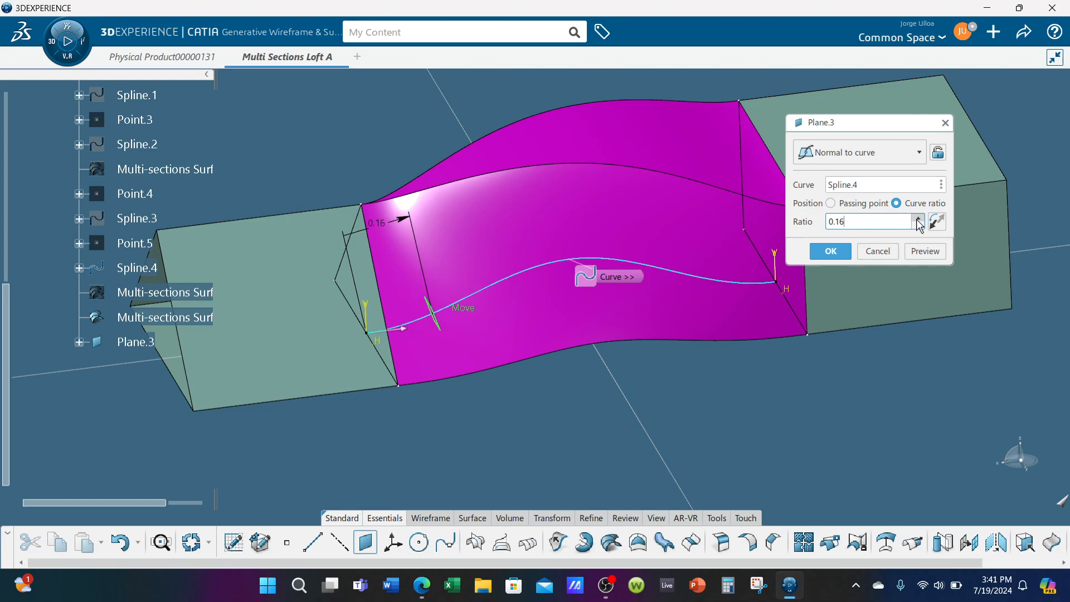
{"action": "left_click", "coordinate": [917, 220]}
{"action": "left_click", "coordinate": [918, 220]}
{"action": "left_click", "coordinate": [918, 220]}
{"action": "left_click", "coordinate": [918, 220]}
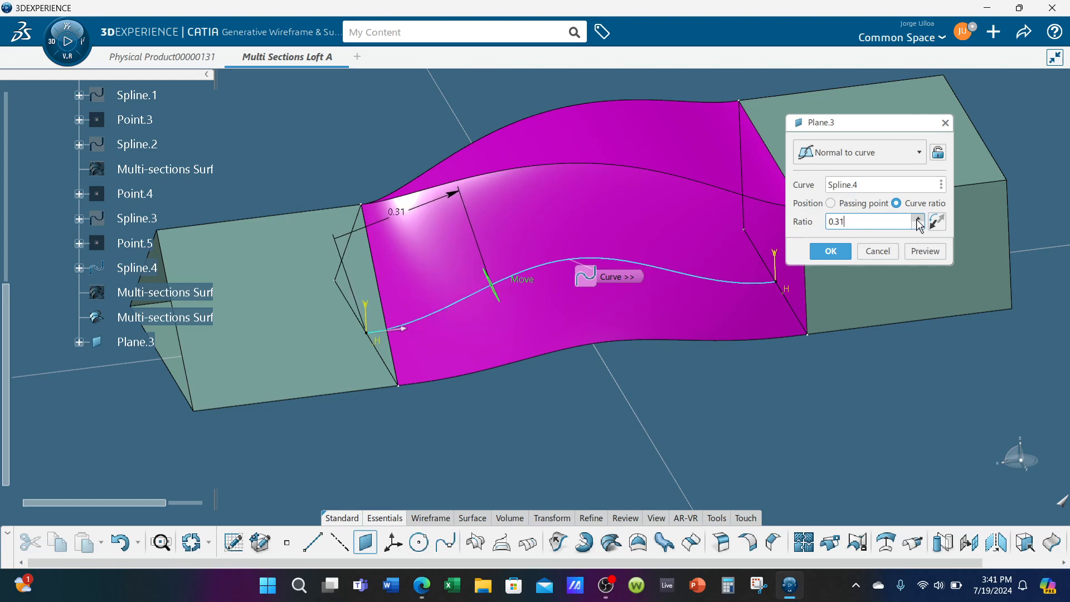
{"action": "left_click", "coordinate": [917, 220]}
{"action": "left_click", "coordinate": [918, 220]}
{"action": "left_click", "coordinate": [918, 220]}
{"action": "left_click", "coordinate": [918, 219]}
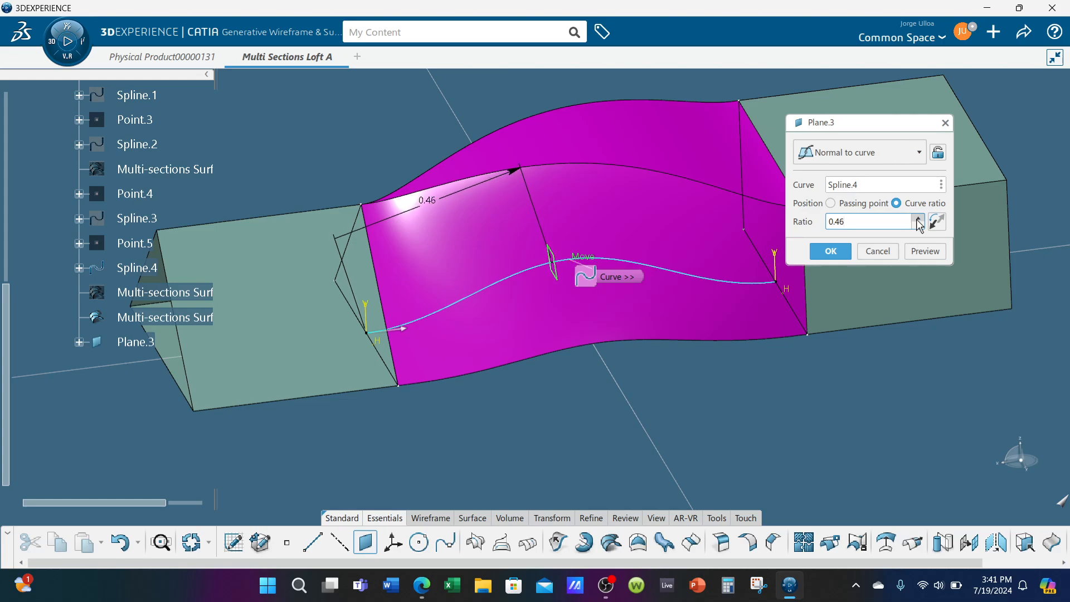
{"action": "left_click", "coordinate": [918, 219]}
{"action": "left_click", "coordinate": [917, 220]}
{"action": "left_click", "coordinate": [917, 220]}
{"action": "left_click", "coordinate": [918, 220]}
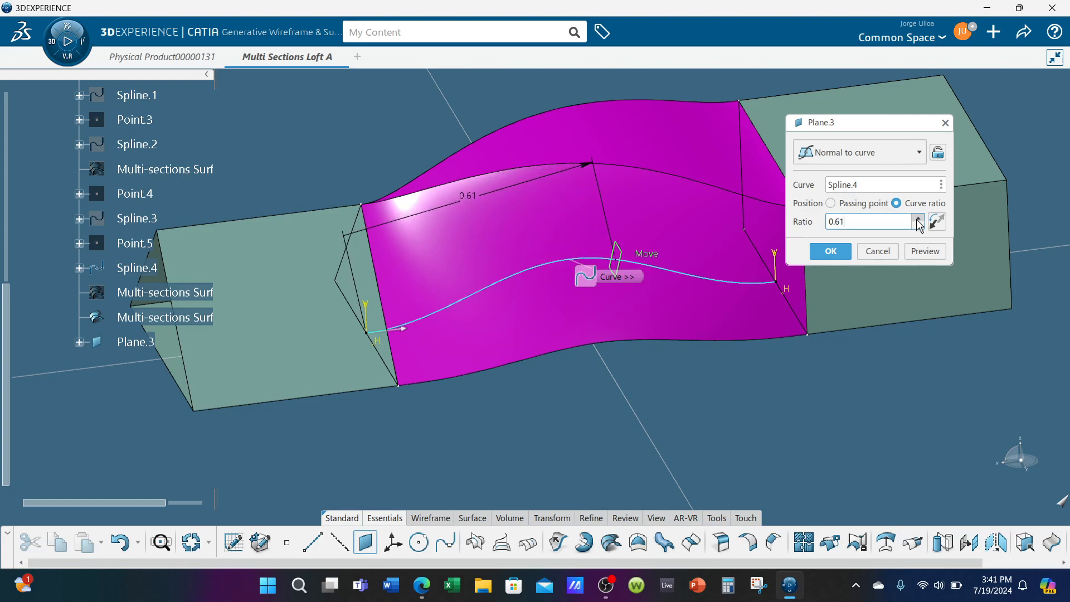
{"action": "left_click", "coordinate": [918, 219]}
{"action": "left_click", "coordinate": [918, 219]}
{"action": "left_click", "coordinate": [918, 219]}
{"action": "left_click", "coordinate": [917, 220]}
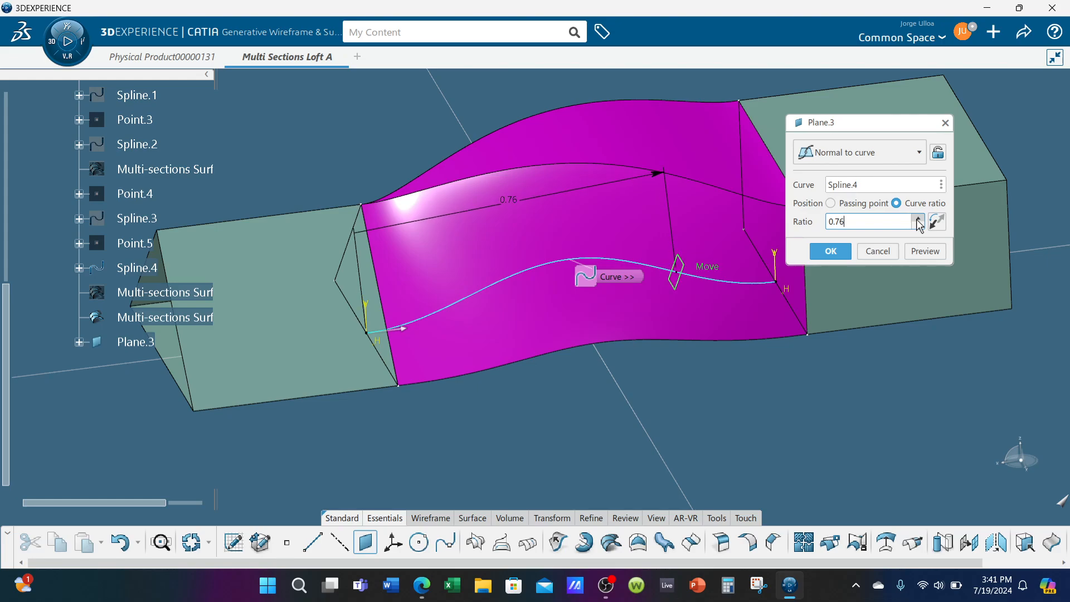
{"action": "left_click", "coordinate": [918, 219]}
{"action": "left_click", "coordinate": [918, 220]}
Step: Inspect the plane's orientation along Spline.4, create the plane, and hide it
{"action": "middle_click_drag", "start_coordinate": [649, 409], "coordinate": [680, 413]}
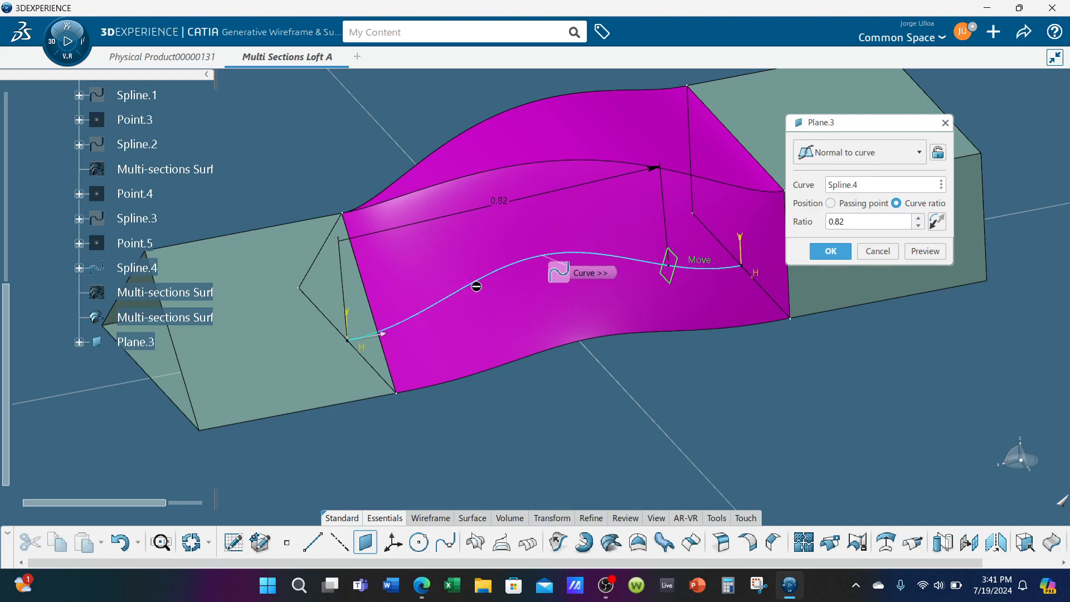
{"action": "middle_click_drag", "start_coordinate": [630, 351], "coordinate": [646, 336]}
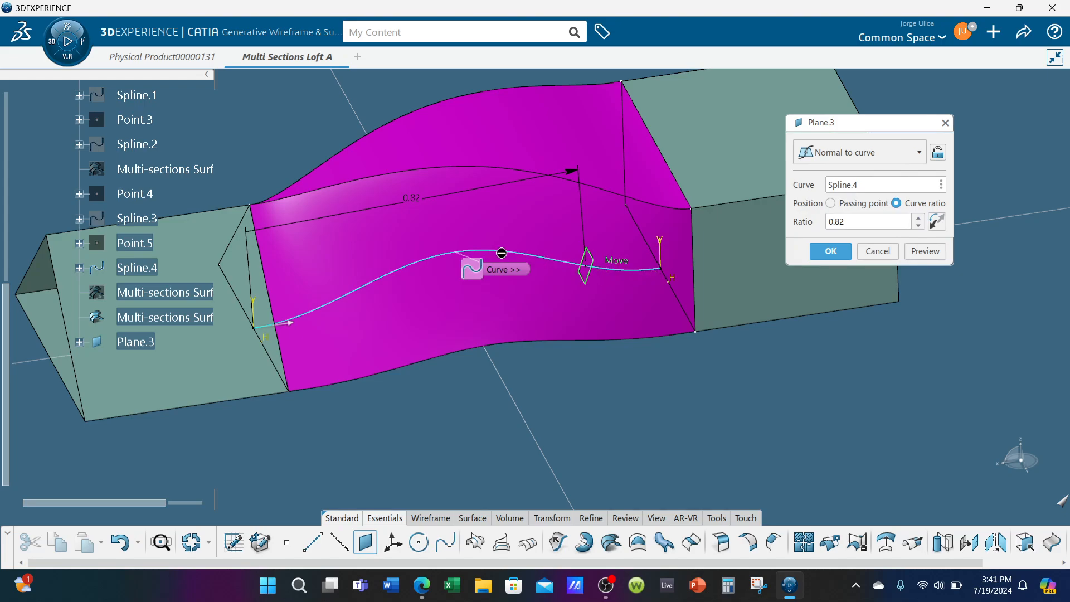
{"action": "middle_click_drag", "start_coordinate": [431, 290], "coordinate": [624, 368]}
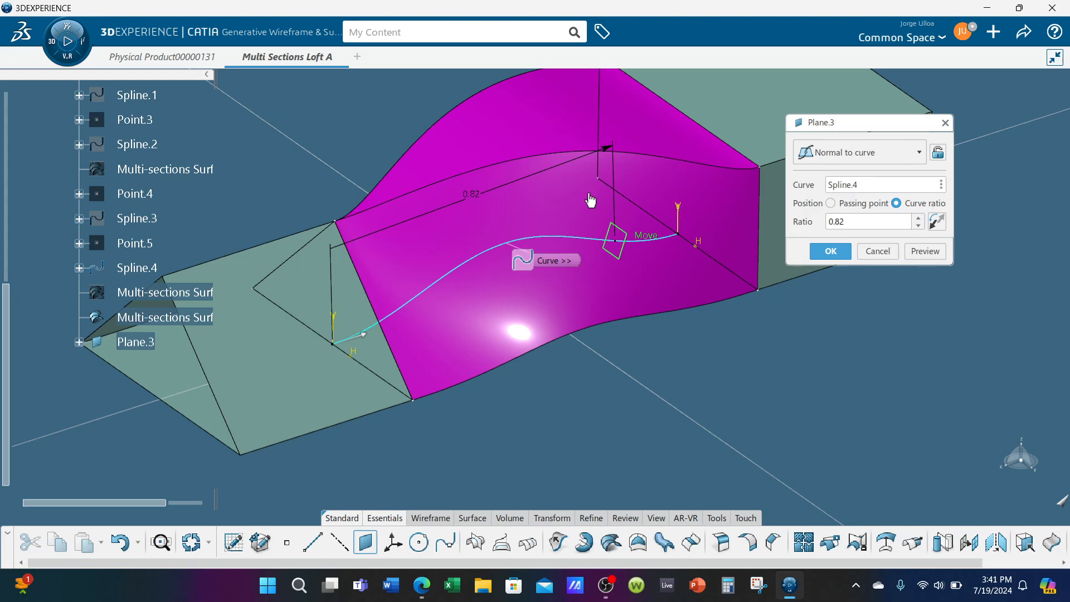
{"action": "middle_click_drag", "start_coordinate": [641, 404], "coordinate": [663, 423]}
{"action": "middle_click_drag", "start_coordinate": [584, 409], "coordinate": [844, 369]}
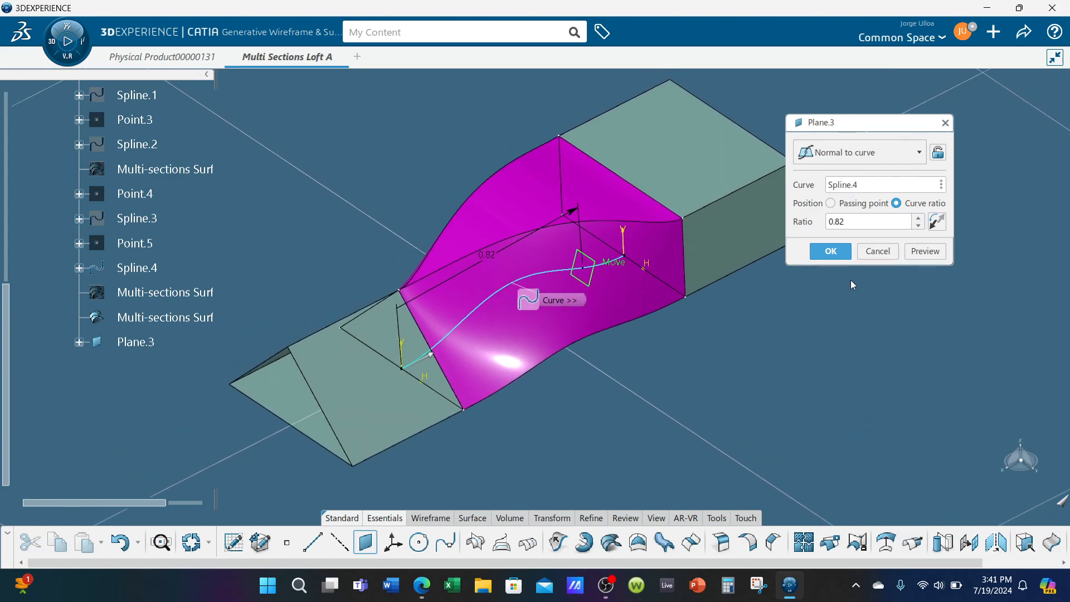
{"action": "left_click", "coordinate": [832, 251]}
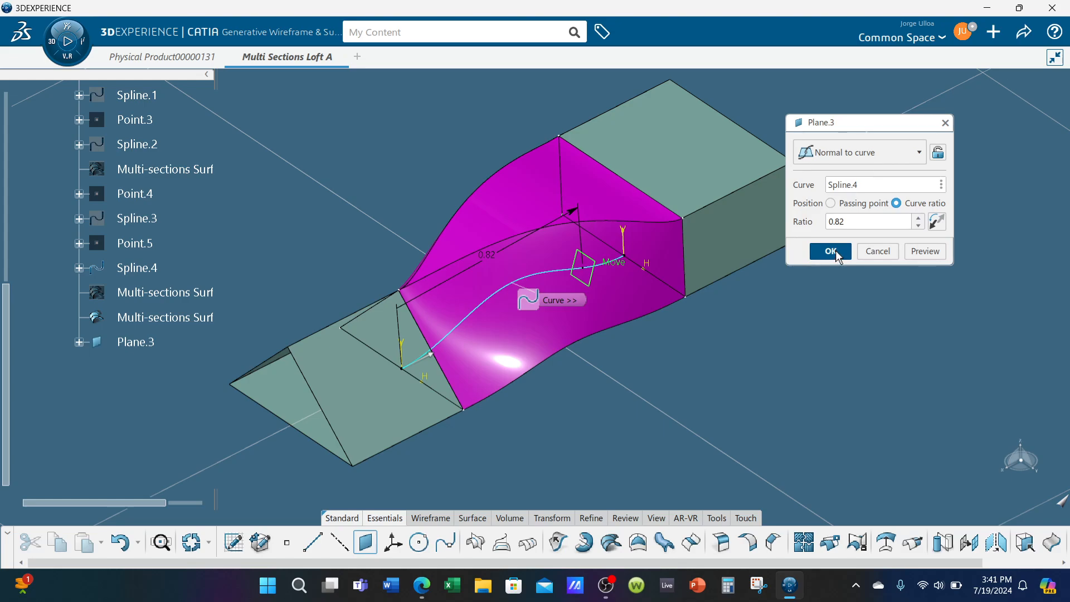
{"action": "right_click", "coordinate": [585, 290]}
{"action": "left_click", "coordinate": [621, 263]}
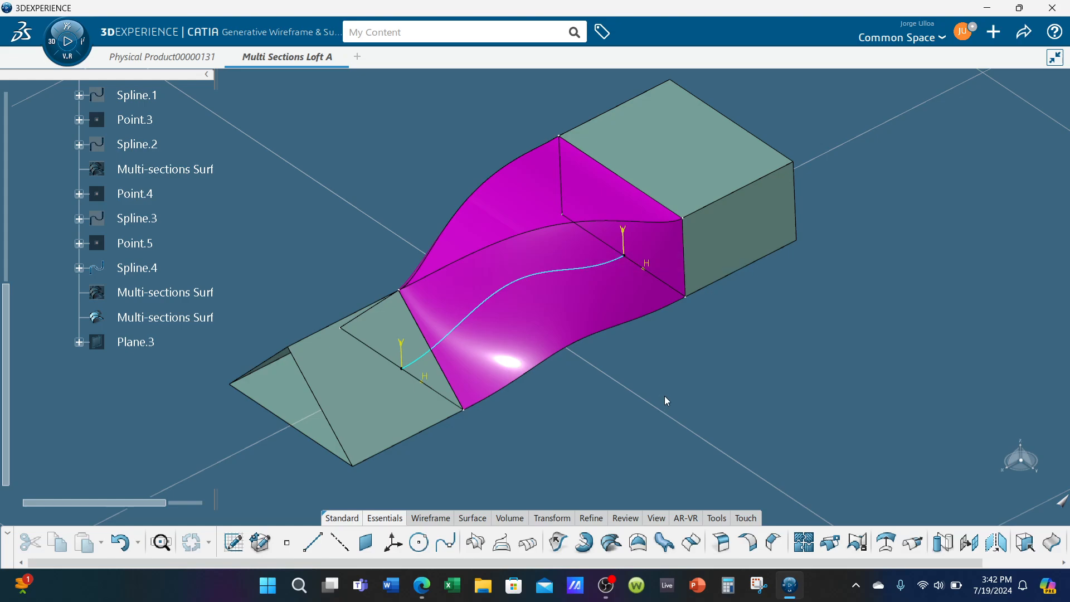
Step: Edit the magenta multi-sections surface to replace the Spline.4 spine with the default computed spine, and apply the change
{"action": "middle_click_drag", "start_coordinate": [664, 397], "coordinate": [570, 453]}
{"action": "double_click", "coordinate": [558, 307]}
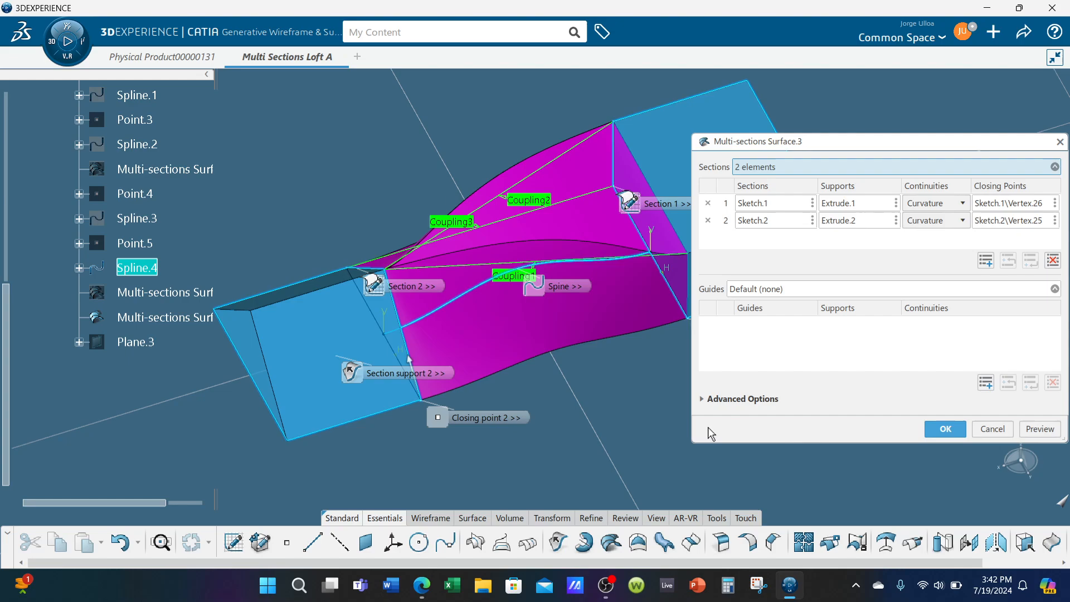
{"action": "left_click", "coordinate": [704, 400]}
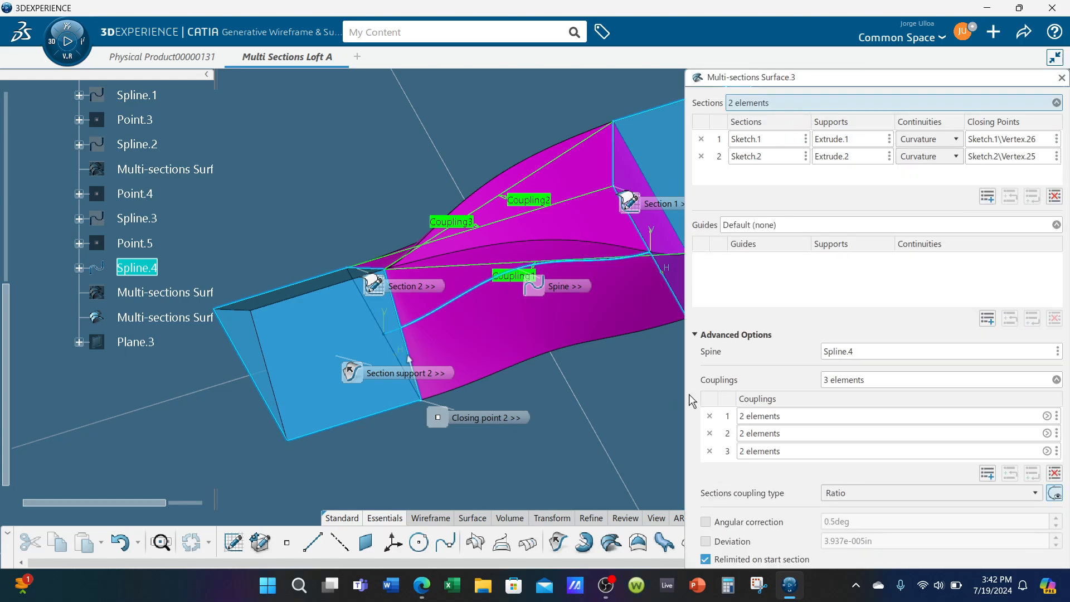
{"action": "right_click", "coordinate": [866, 354]}
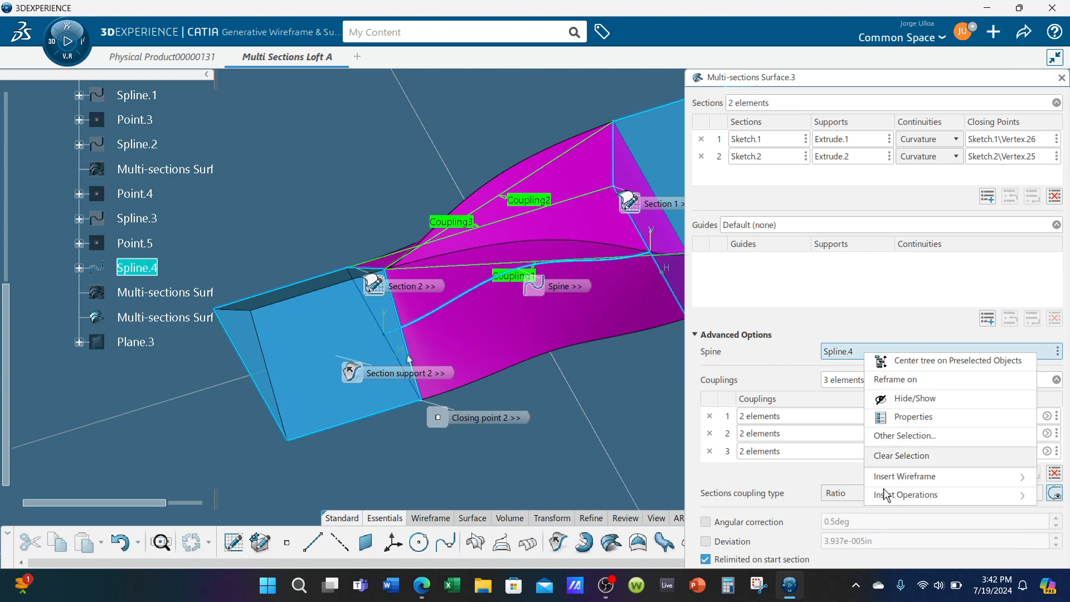
{"action": "left_click", "coordinate": [904, 456]}
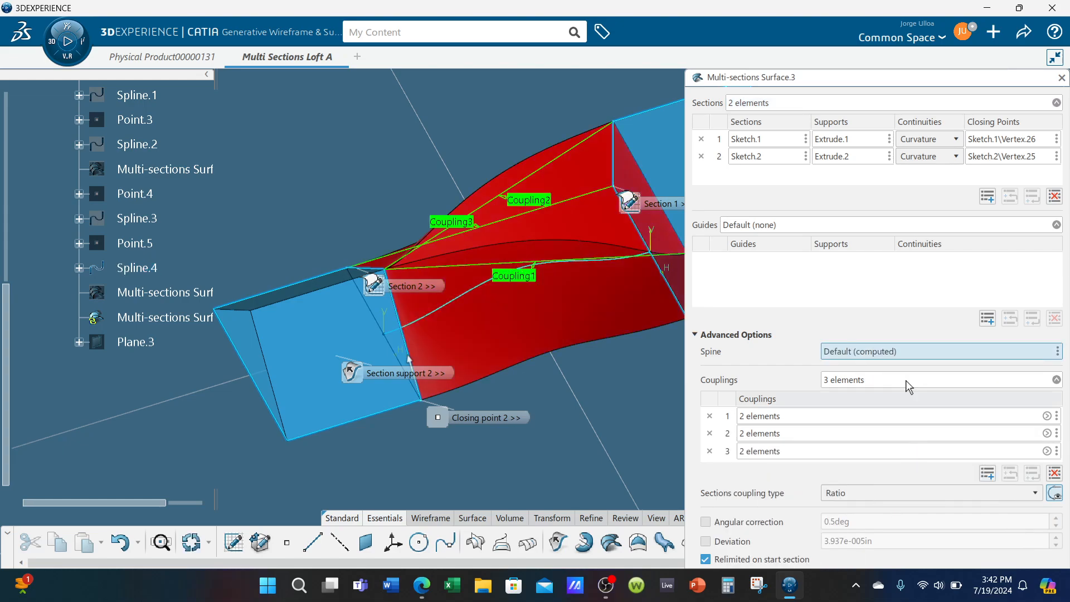
{"action": "left_click", "coordinate": [695, 334]}
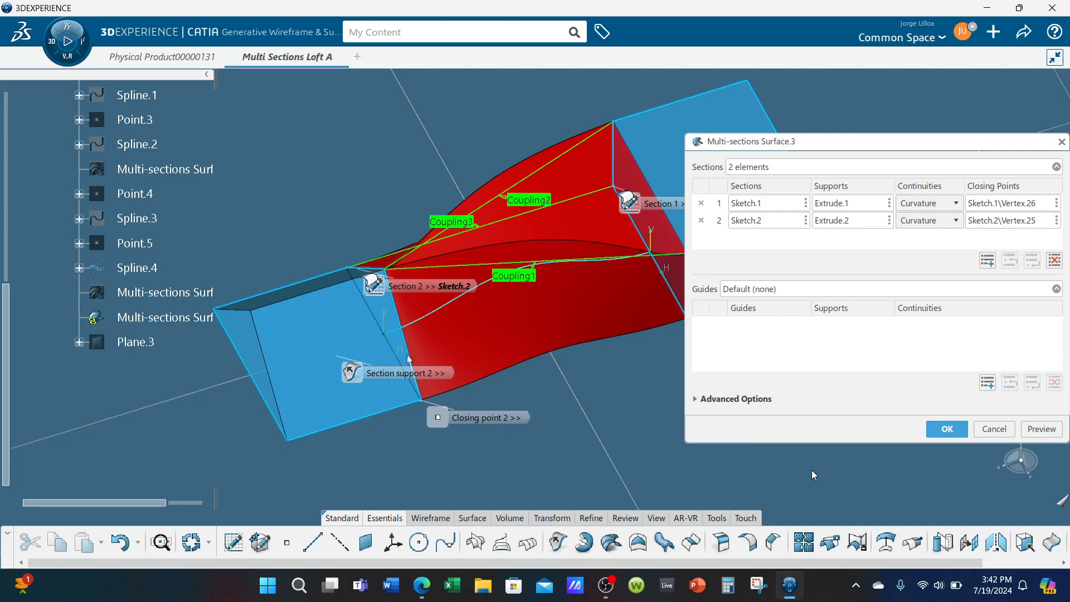
{"action": "left_click", "coordinate": [957, 435]}
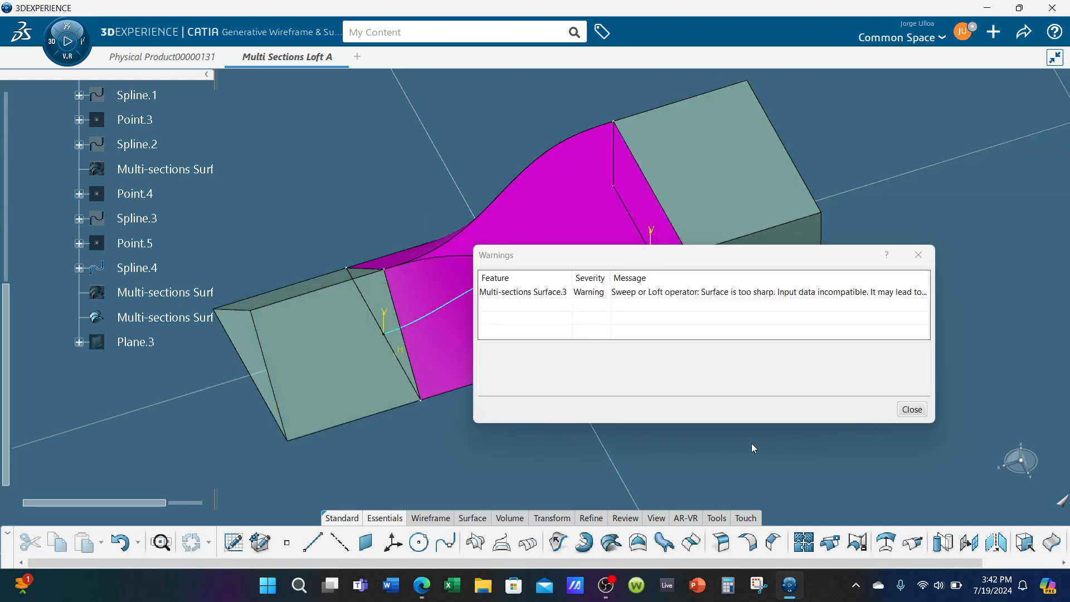
{"action": "left_click", "coordinate": [920, 411]}
Step: Bring Spline.2 and Spline.3 from the hidden space back into the visible model
{"action": "middle_click_drag", "start_coordinate": [808, 393], "coordinate": [571, 312]}
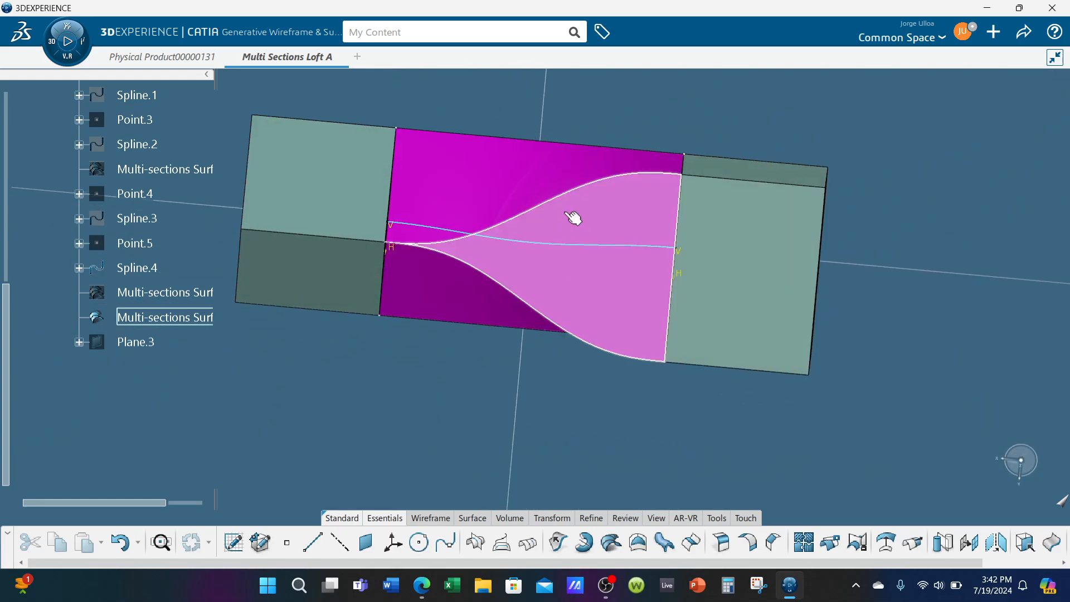
{"action": "middle_click_drag", "start_coordinate": [573, 217], "coordinate": [781, 408]}
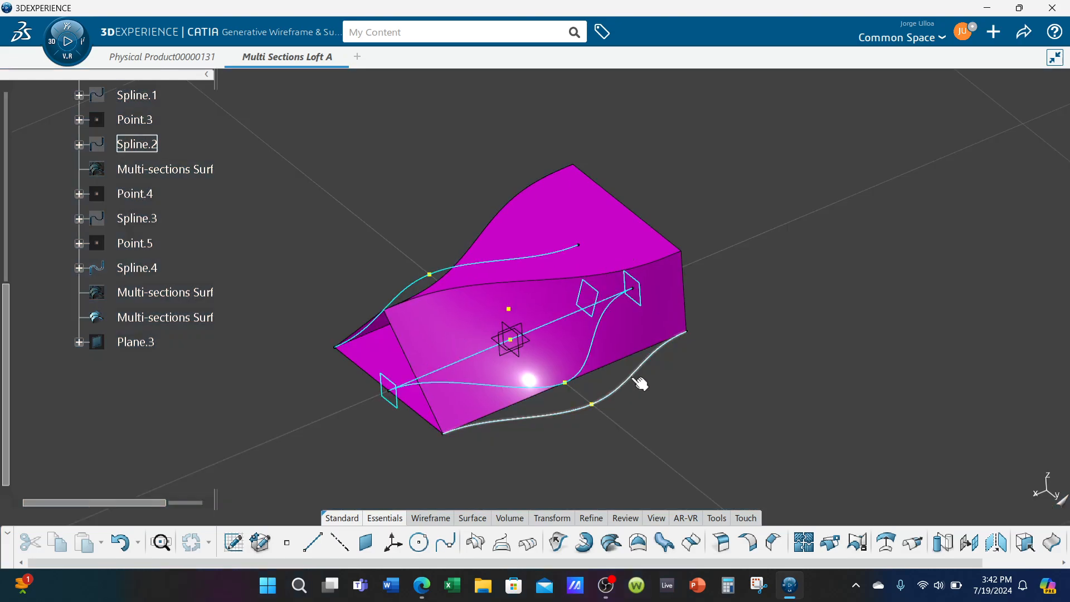
{"action": "right_click", "coordinate": [638, 377]}
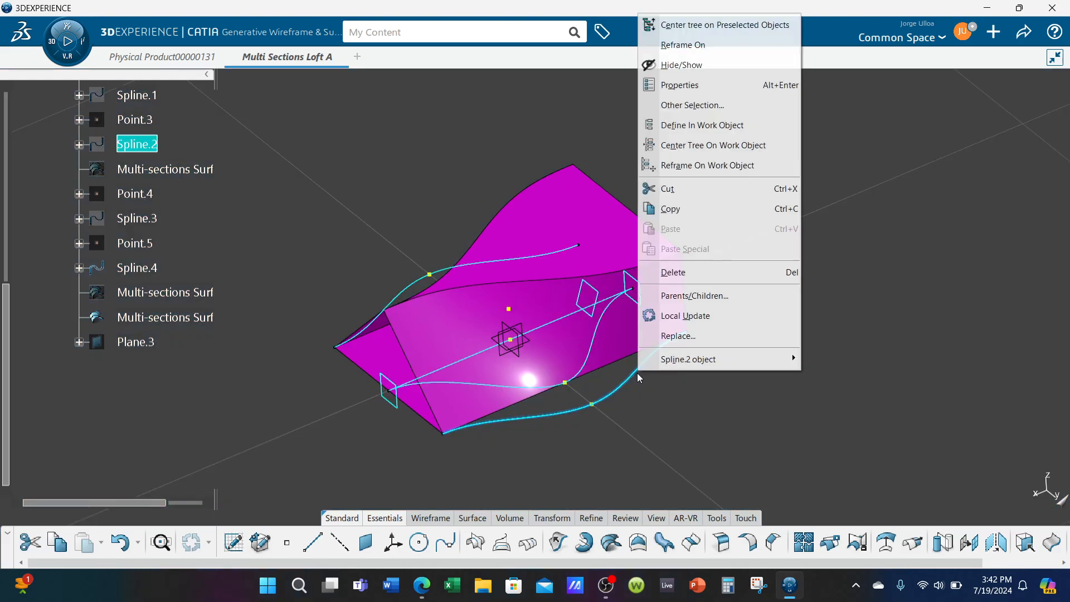
{"action": "left_click", "coordinate": [707, 66]}
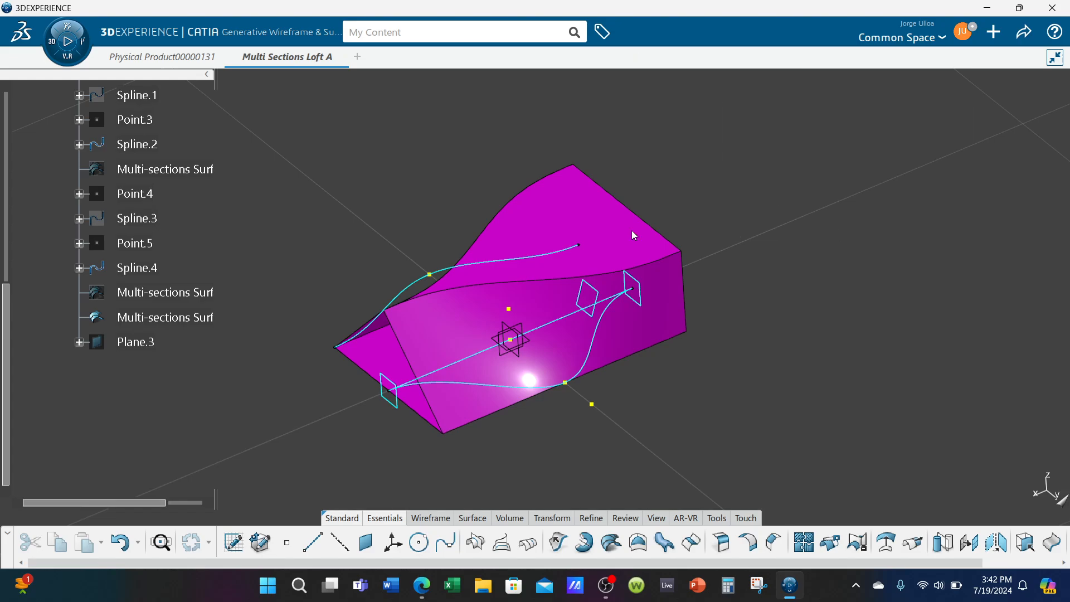
{"action": "right_click", "coordinate": [545, 262]}
{"action": "left_click", "coordinate": [585, 239]}
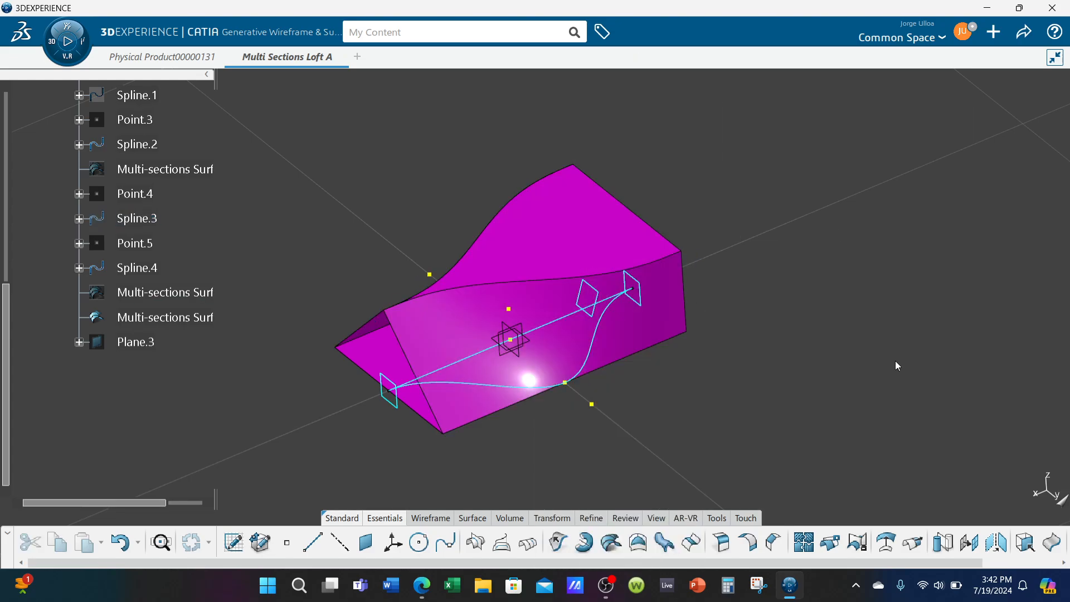
{"action": "left_click", "coordinate": [1063, 503]}
Step: Edit the magenta multi-sections surface to use Spline.2 as its first guide, and preview the result
{"action": "mouse_move", "coordinate": [615, 390]}
{"action": "middle_mouse_down"}
{"action": "mouse_move", "coordinate": [669, 365]}
{"action": "mouse_move", "coordinate": [608, 390]}
{"action": "middle_mouse_up"}
{"action": "middle_click_drag", "start_coordinate": [536, 344], "coordinate": [545, 351]}
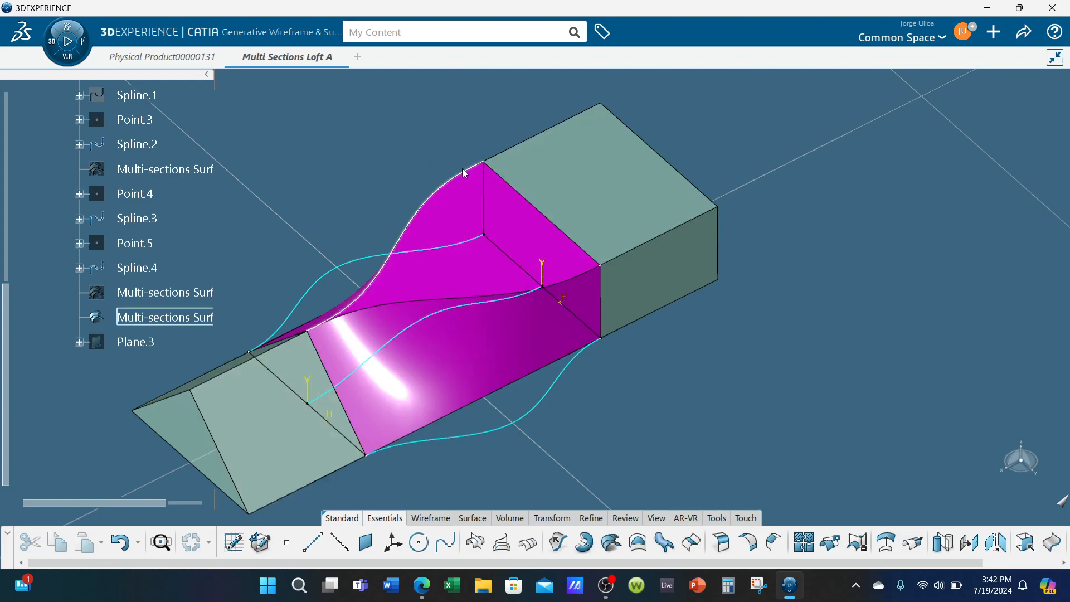
{"action": "middle_click_drag", "start_coordinate": [536, 341], "coordinate": [585, 427]}
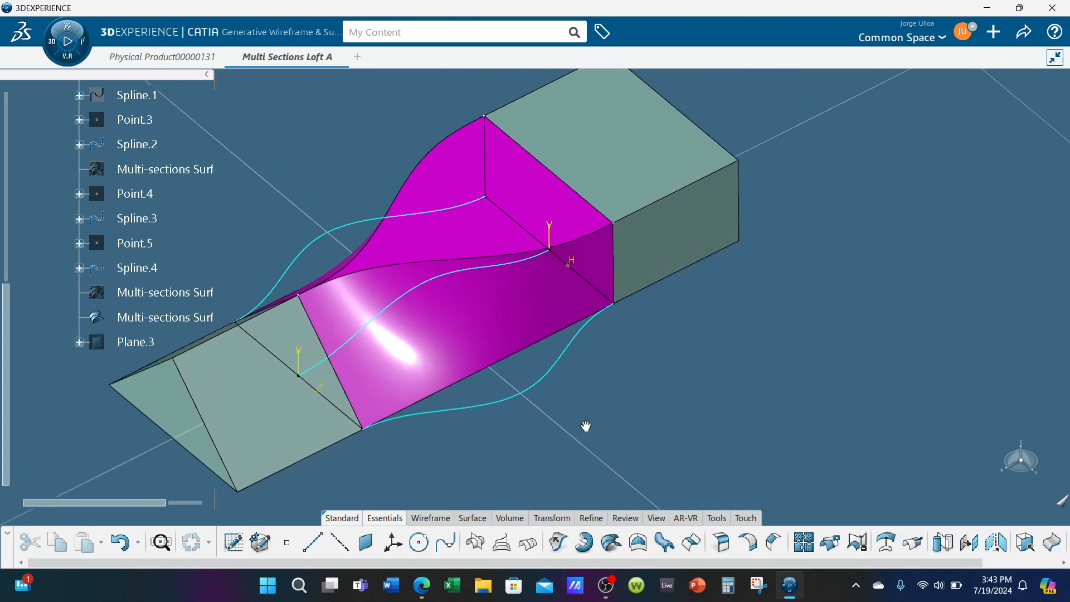
{"action": "double_click", "coordinate": [531, 317]}
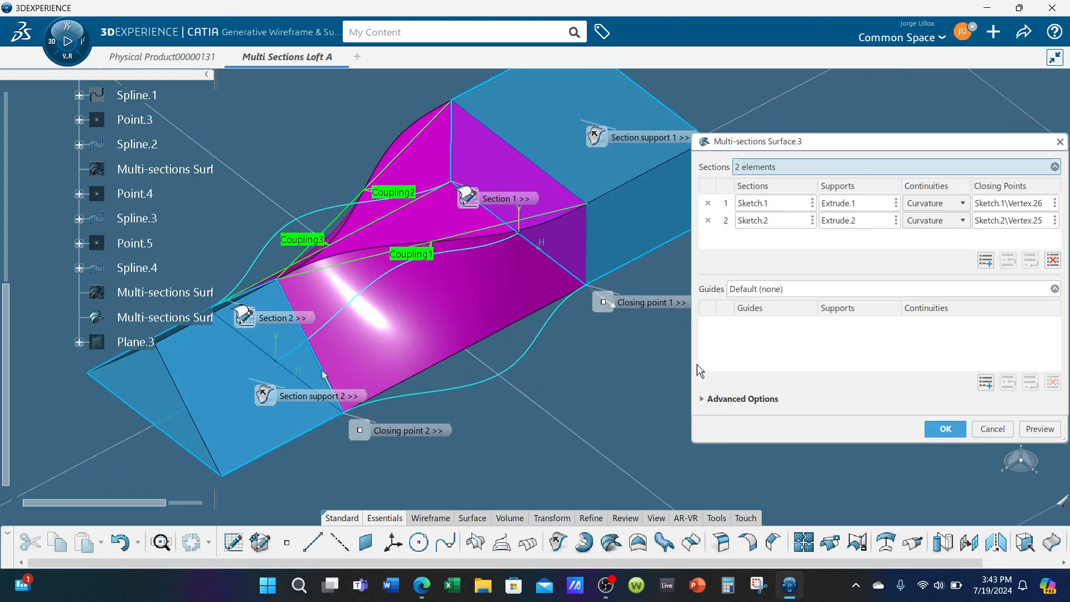
{"action": "left_click", "coordinate": [761, 289]}
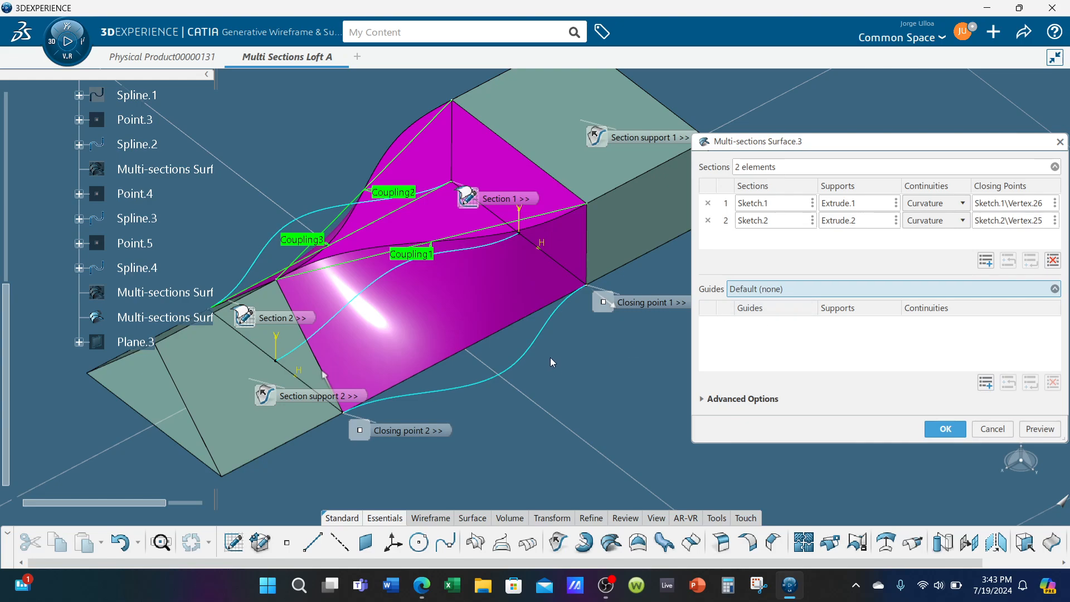
{"action": "left_click", "coordinate": [554, 338]}
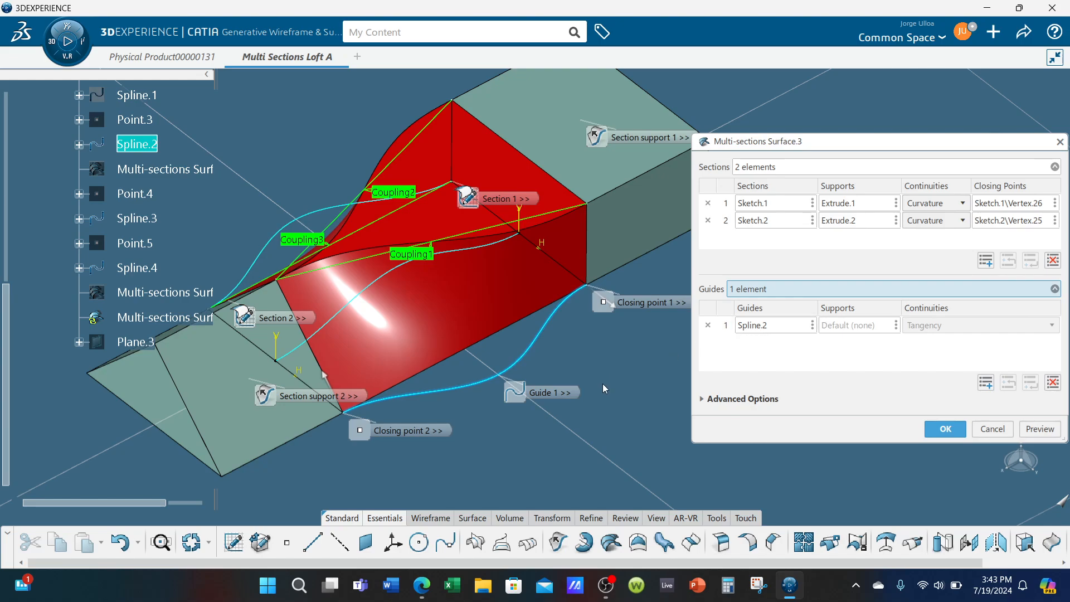
{"action": "middle_click_drag", "start_coordinate": [612, 394], "coordinate": [583, 413]}
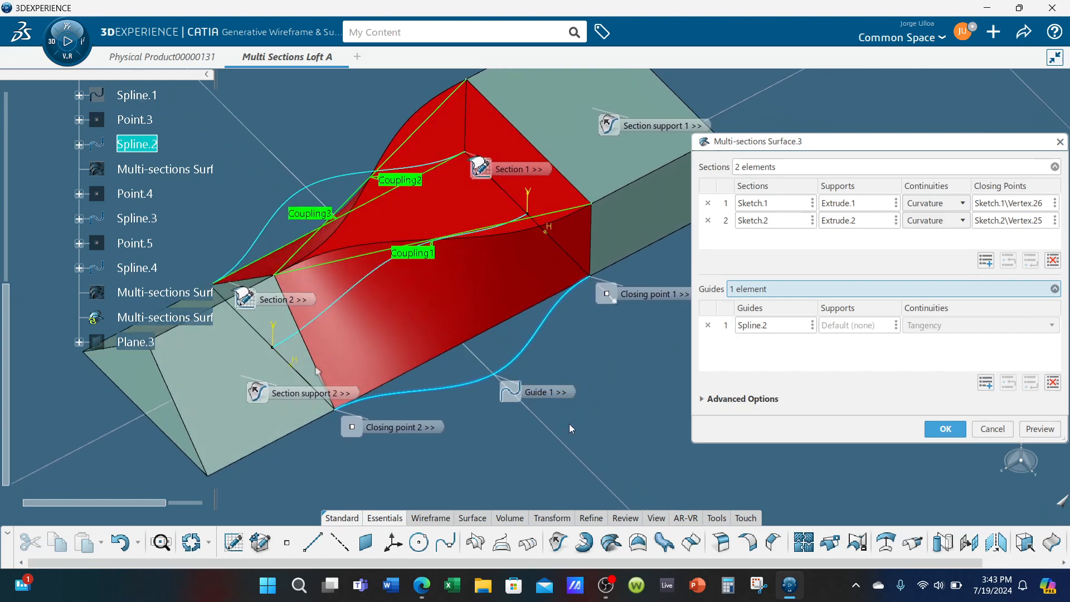
{"action": "left_click", "coordinate": [1040, 429]}
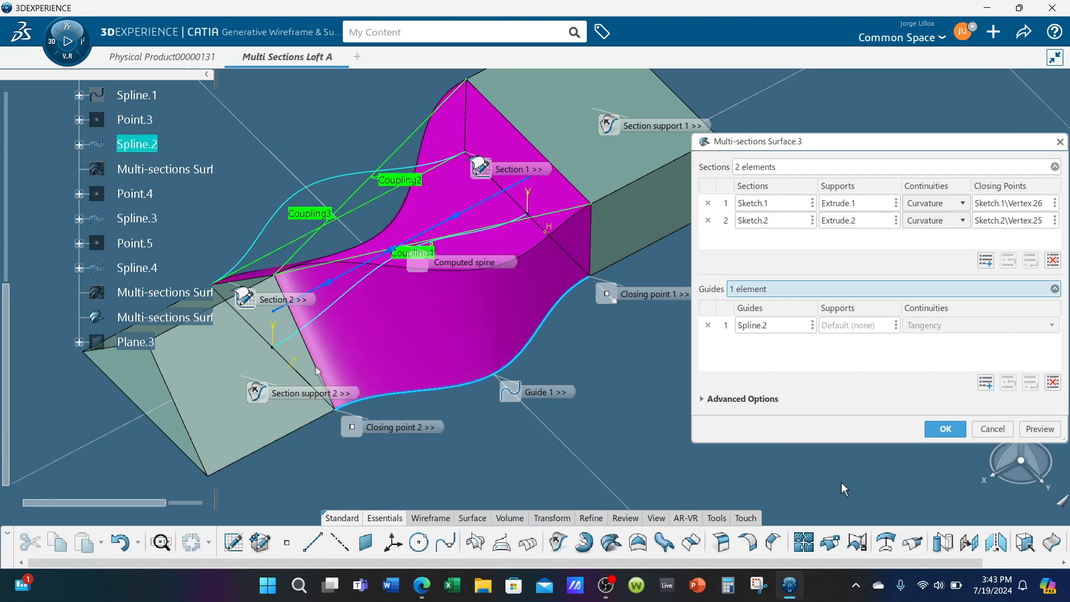
Step: Look over the surface following its first guide, and add Spline.3 as the second guide
{"action": "middle_click_drag", "start_coordinate": [557, 445], "coordinate": [476, 289]}
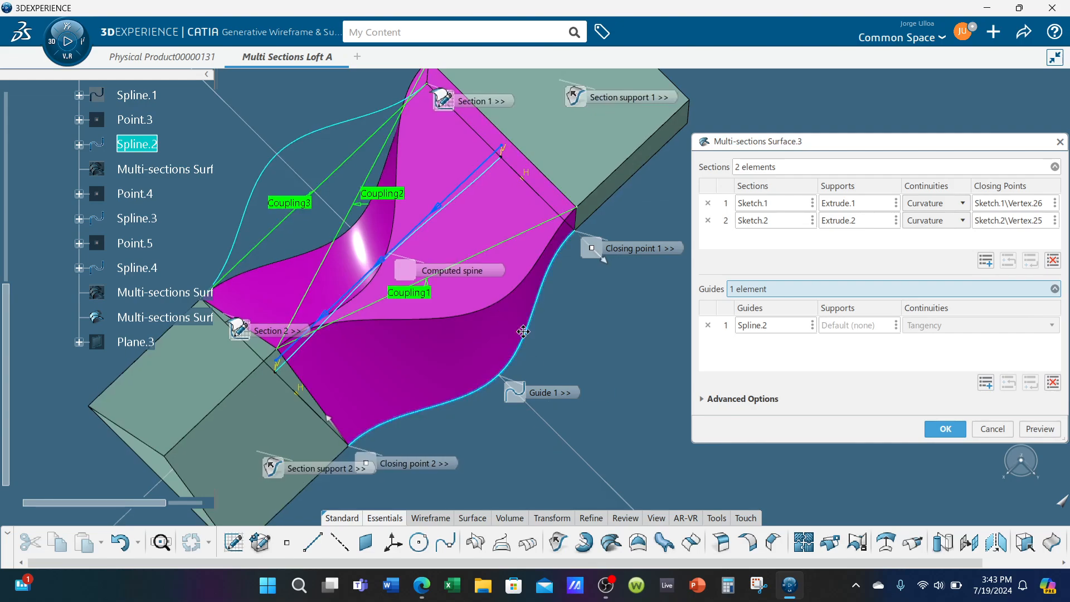
{"action": "middle_click_drag", "start_coordinate": [522, 330], "coordinate": [487, 190]}
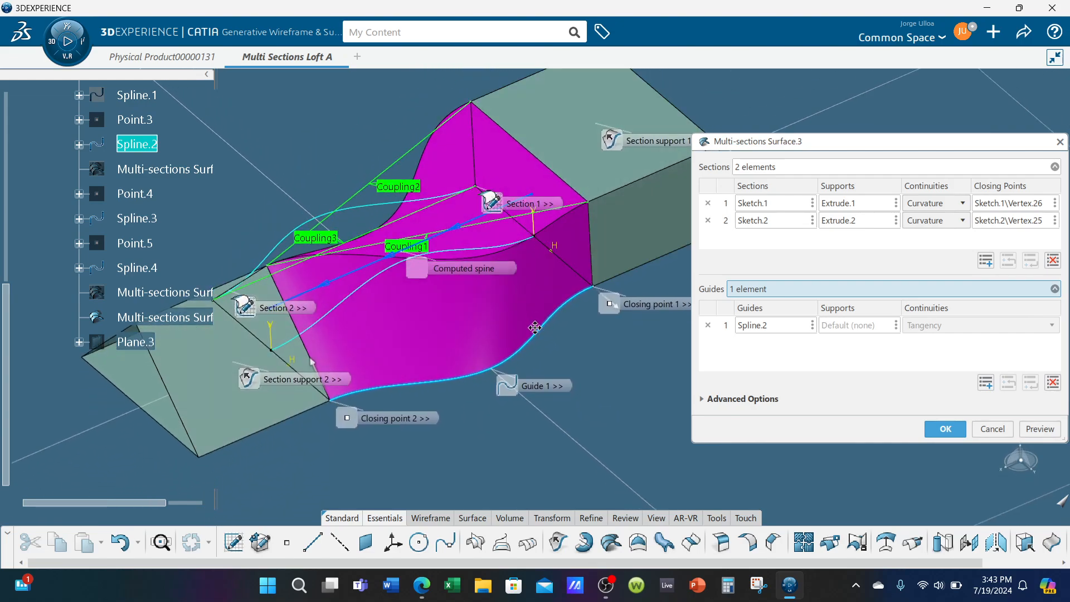
{"action": "middle_click_drag", "start_coordinate": [540, 341], "coordinate": [529, 377]}
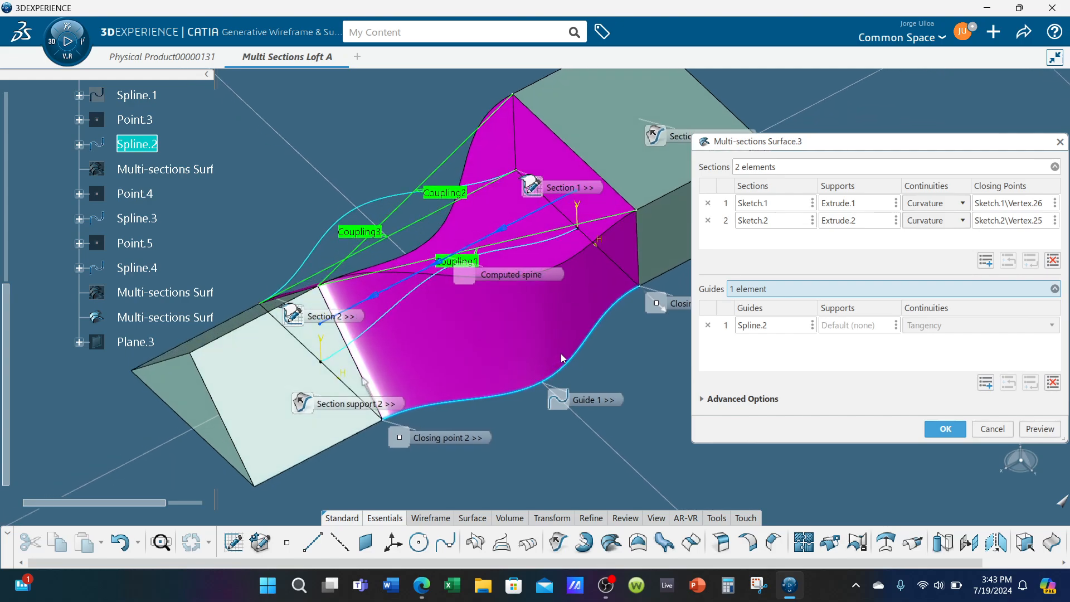
{"action": "left_click", "coordinate": [985, 383]}
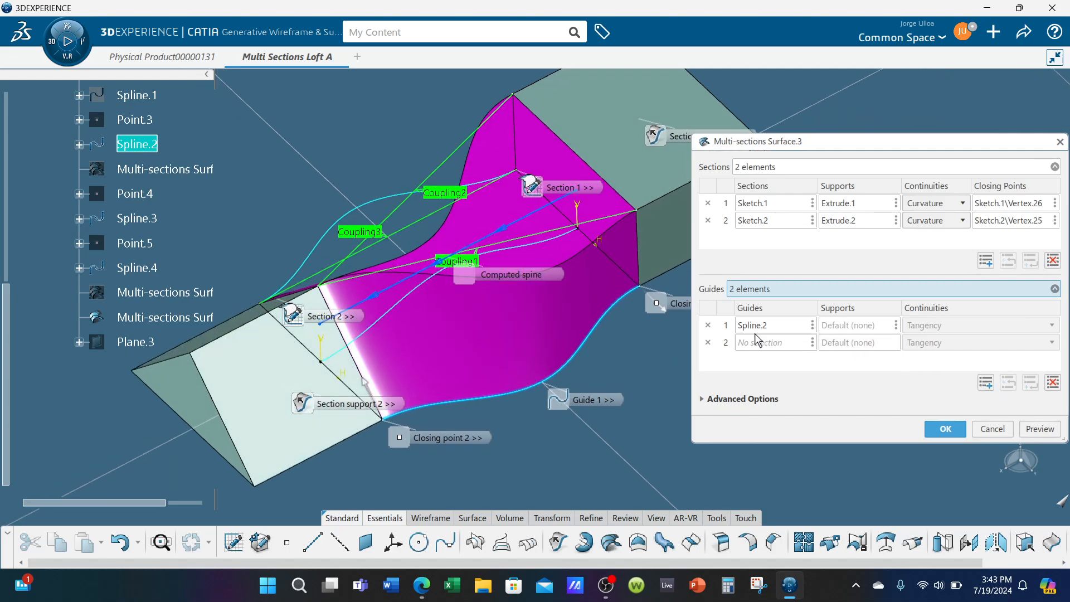
{"action": "left_click", "coordinate": [408, 192]}
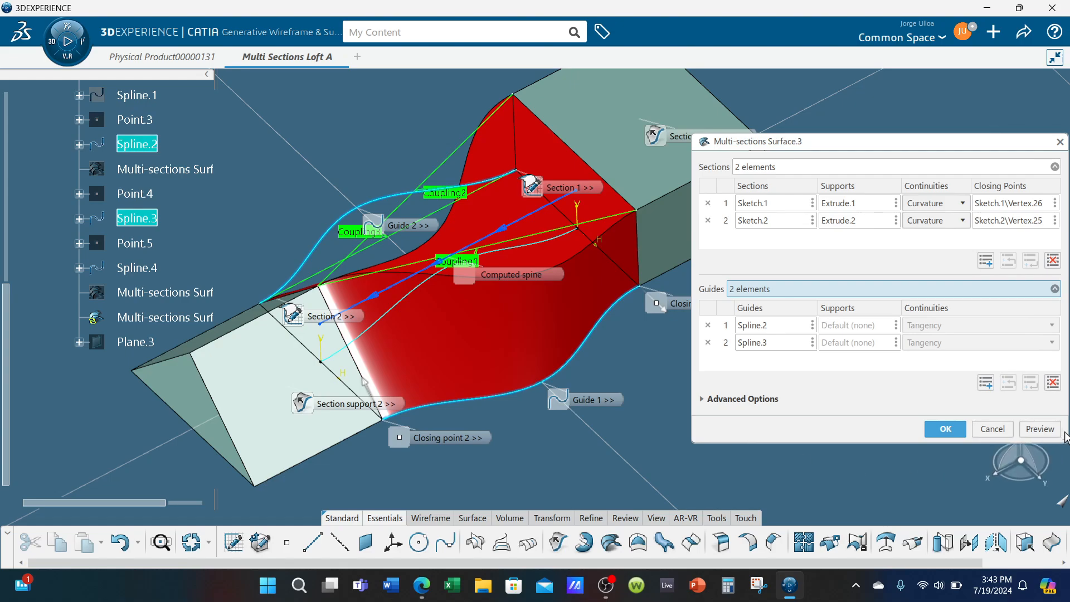
Step: Preview the multi-sections surface with both Spline.2 and Spline.3 as guides, and examine how the guides meet the two sections
{"action": "left_click", "coordinate": [1038, 429]}
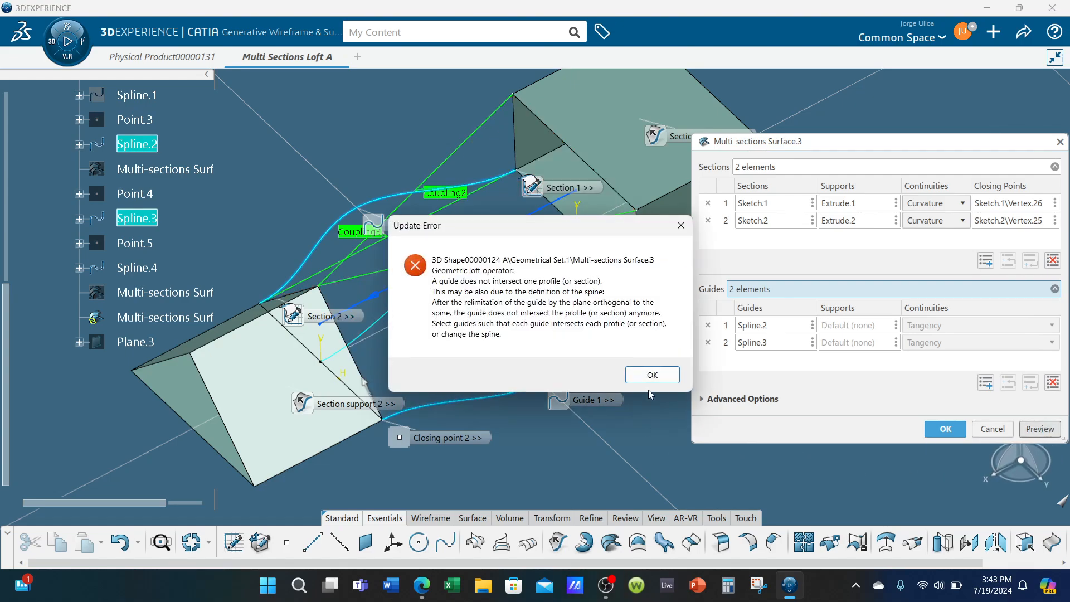
{"action": "left_click", "coordinate": [647, 376]}
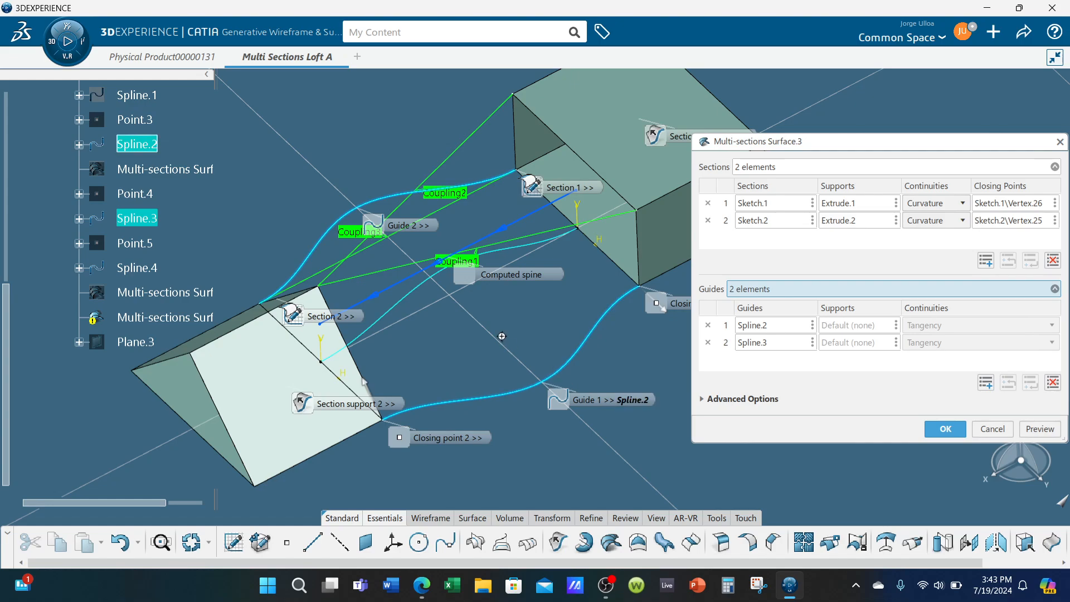
{"action": "middle_click_drag", "start_coordinate": [502, 336], "coordinate": [529, 401]}
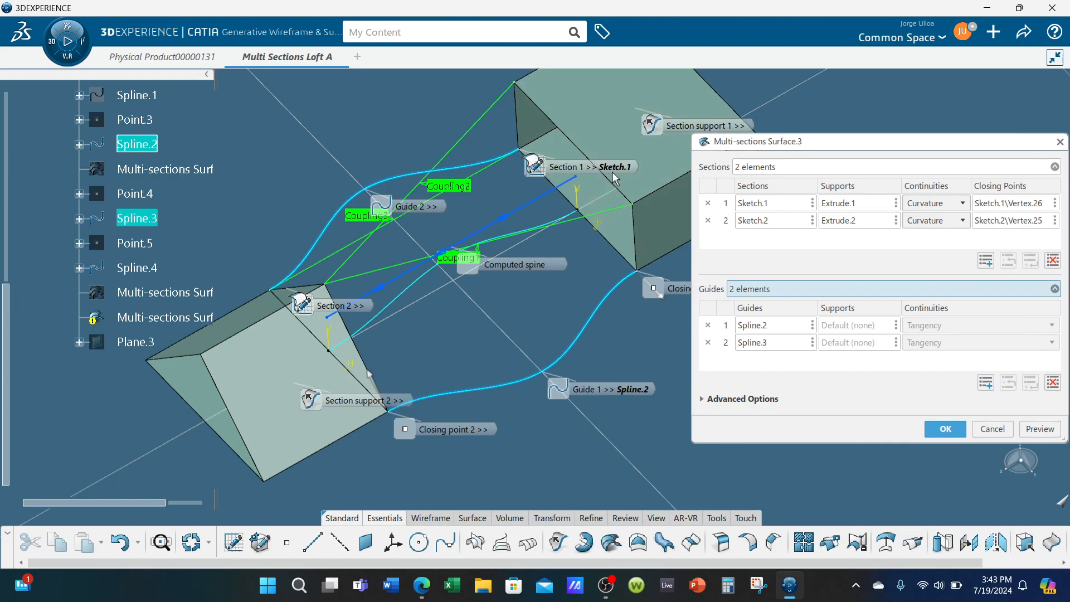
{"action": "middle_click_drag", "start_coordinate": [484, 316], "coordinate": [471, 356]}
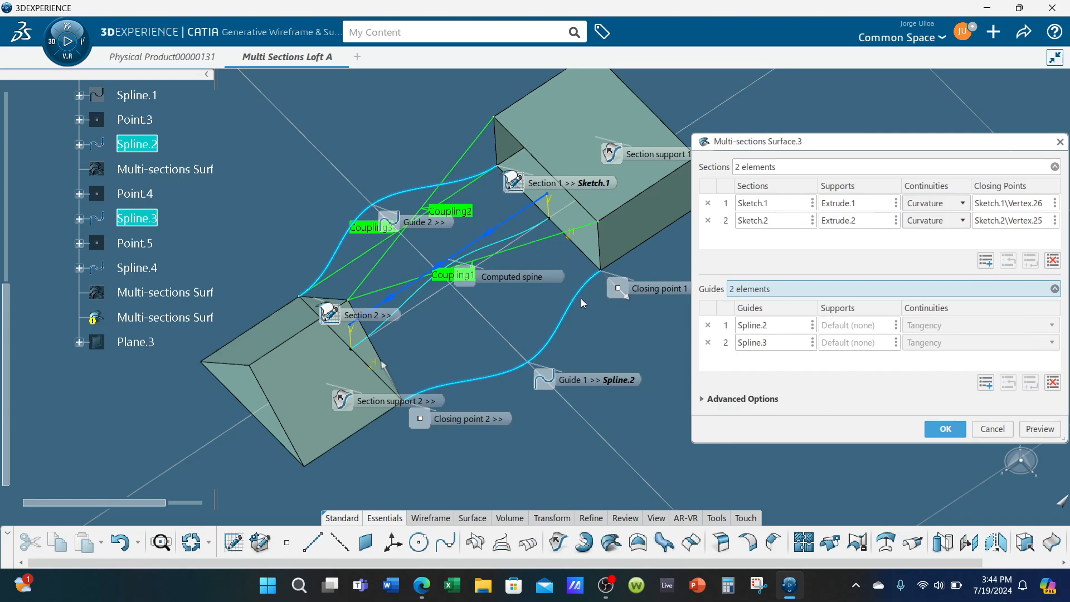
Step: Remove Spline.3 and Spline.2 one after the other from the surface's guides, previewing the surface after each removal
{"action": "left_click", "coordinate": [708, 342]}
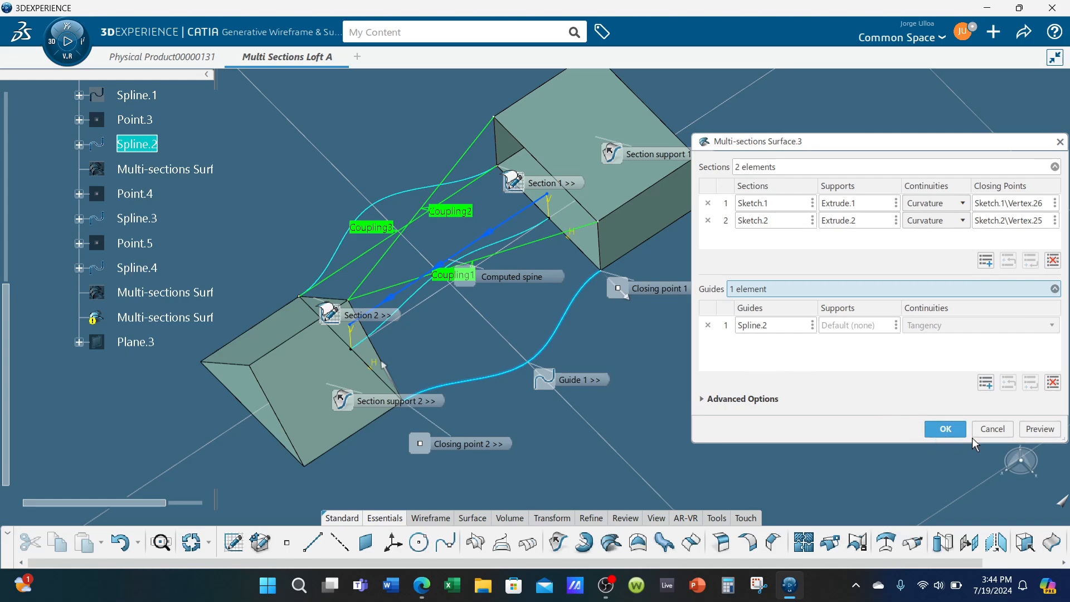
{"action": "left_click", "coordinate": [1046, 433]}
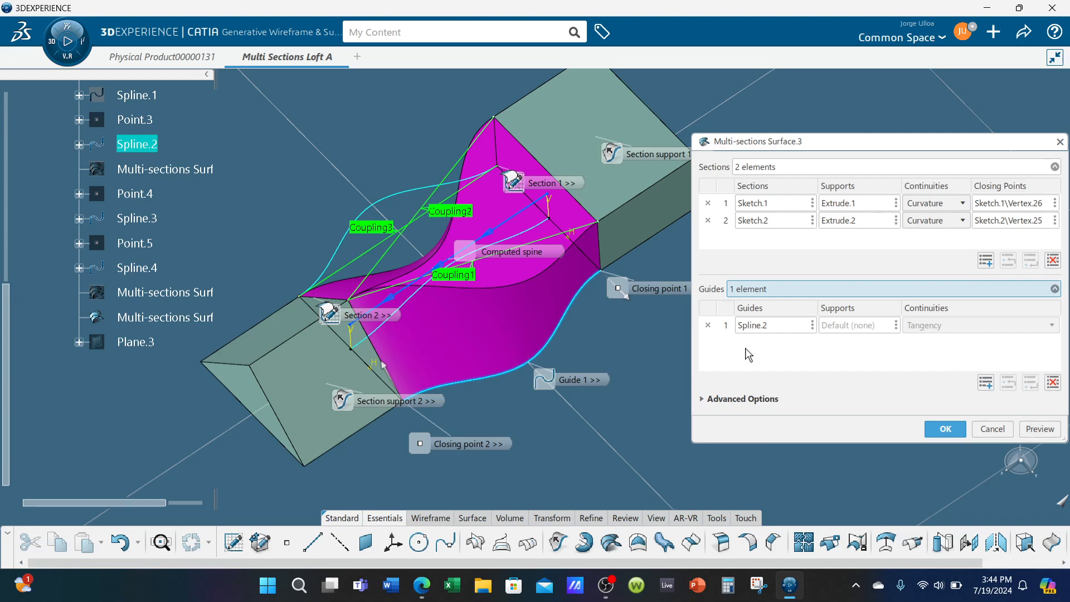
{"action": "left_click", "coordinate": [707, 325]}
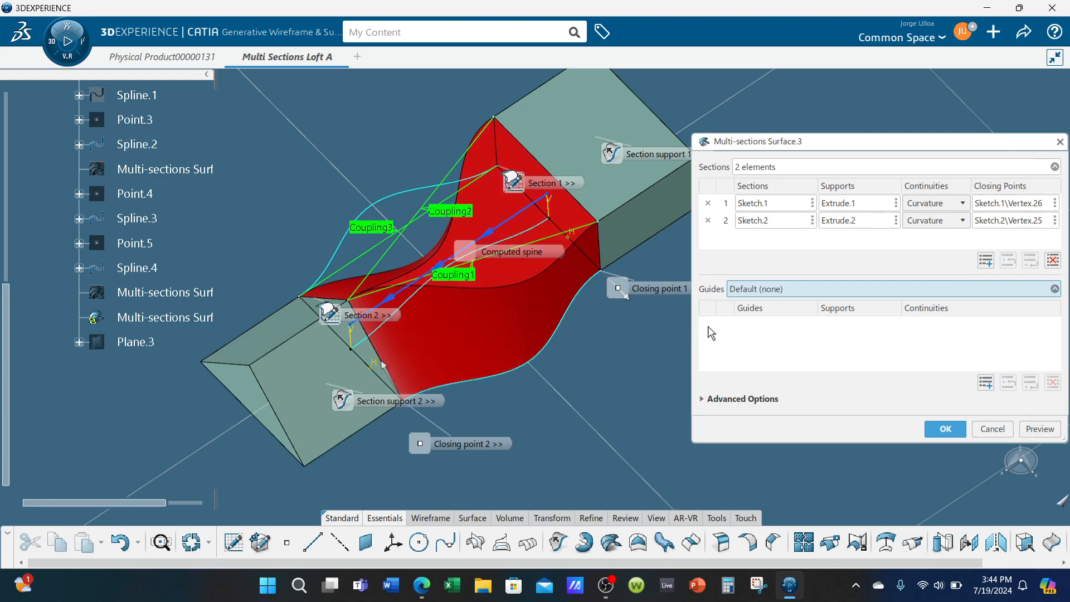
{"action": "left_click", "coordinate": [1051, 431]}
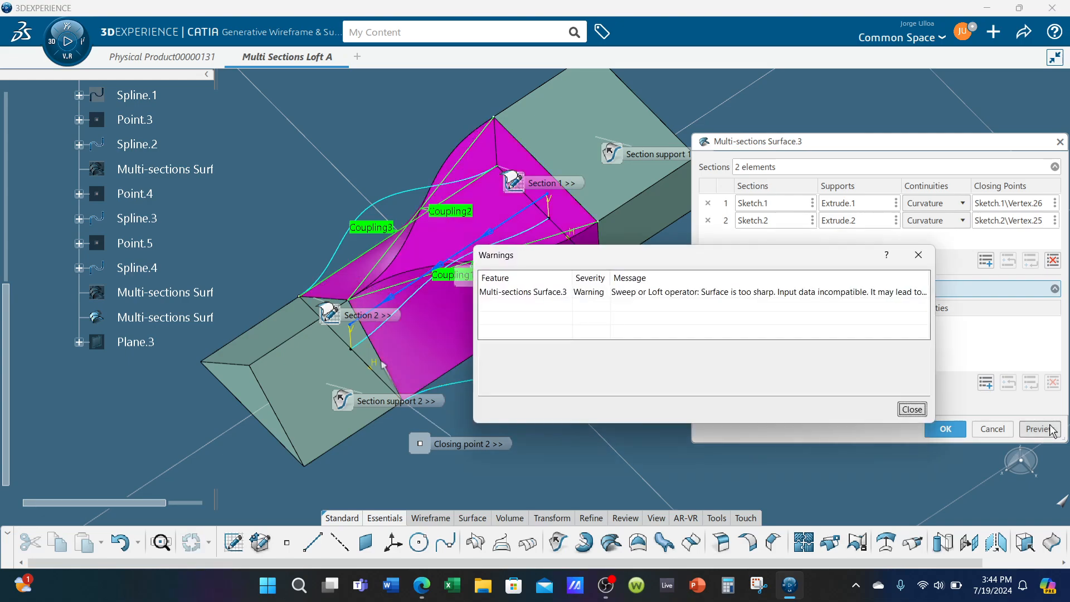
{"action": "left_click", "coordinate": [912, 411]}
Step: Try to use Spline.3 as the surface's only guide, preview it, and examine where the spline meets the sections
{"action": "left_click", "coordinate": [390, 201]}
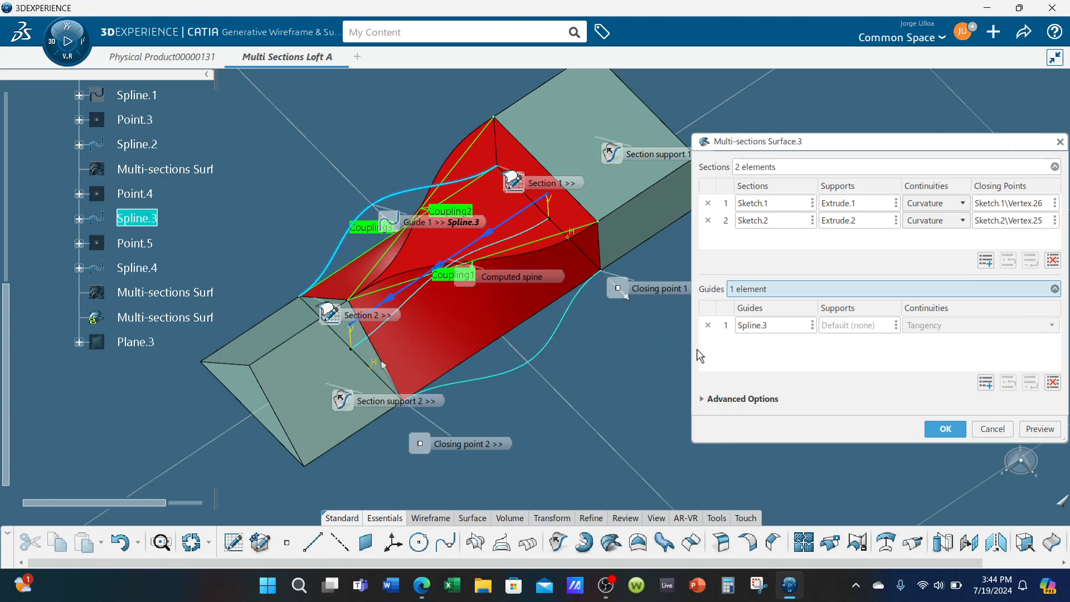
{"action": "left_click", "coordinate": [1040, 430]}
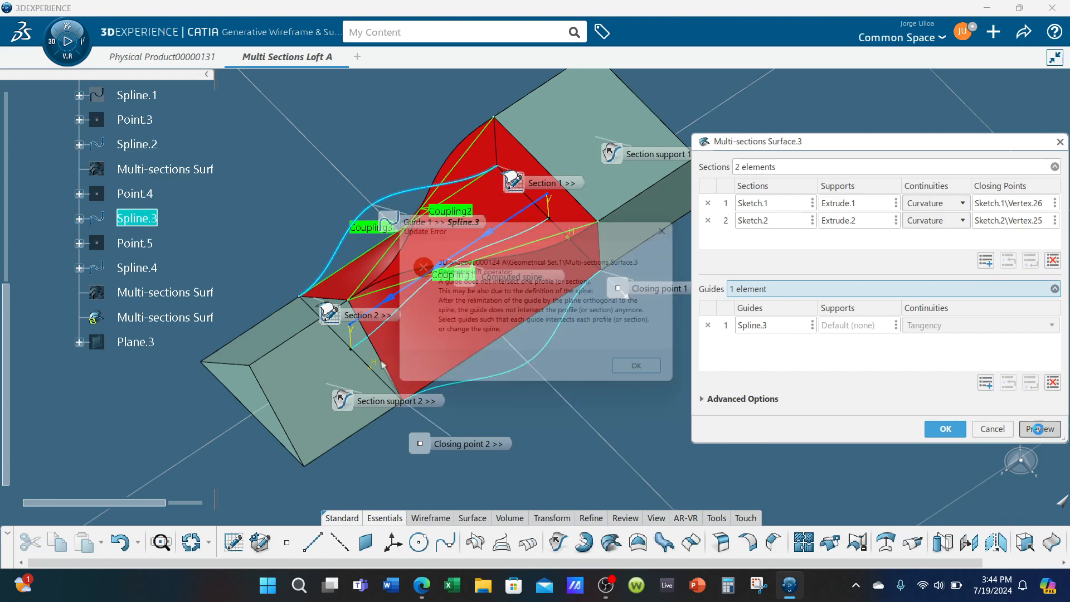
{"action": "left_click", "coordinate": [660, 375]}
{"action": "middle_click_drag", "start_coordinate": [547, 307], "coordinate": [569, 422]}
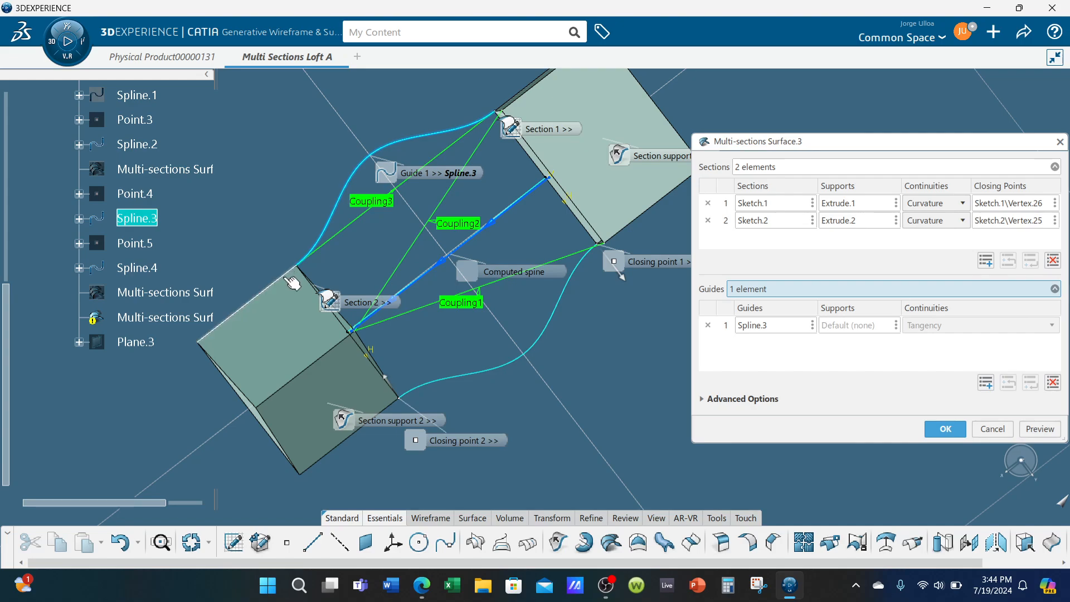
{"action": "middle_click_drag", "start_coordinate": [388, 278], "coordinate": [546, 266]}
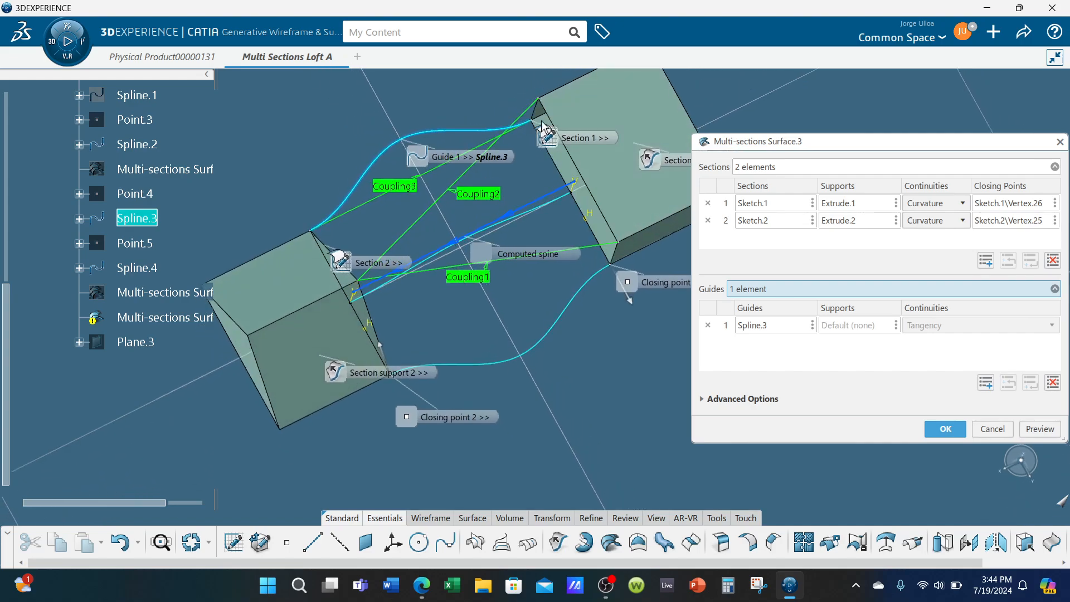
{"action": "middle_click_drag", "start_coordinate": [592, 338], "coordinate": [599, 303]}
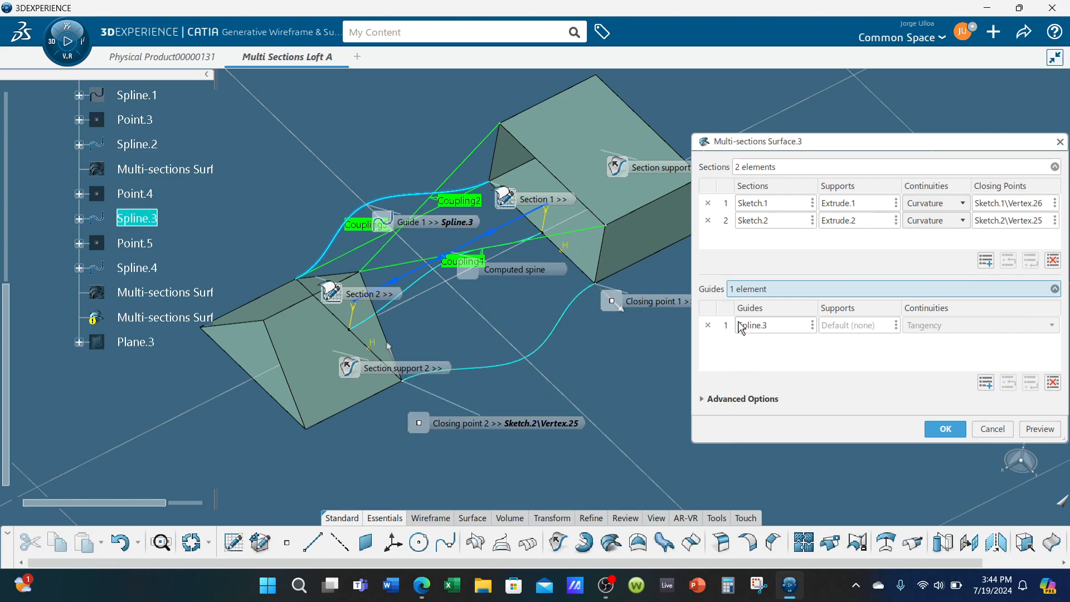
Step: Clear Spline.3 from the guides and apply the multi-sections surface without any guide
{"action": "left_click", "coordinate": [708, 326]}
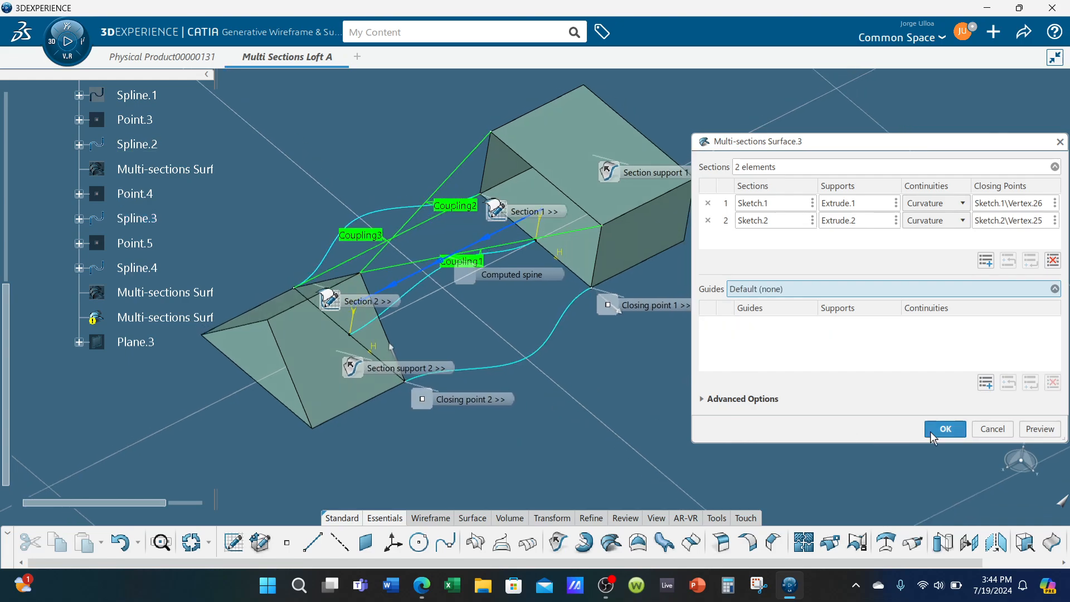
{"action": "left_click", "coordinate": [946, 429]}
{"action": "left_click", "coordinate": [918, 411]}
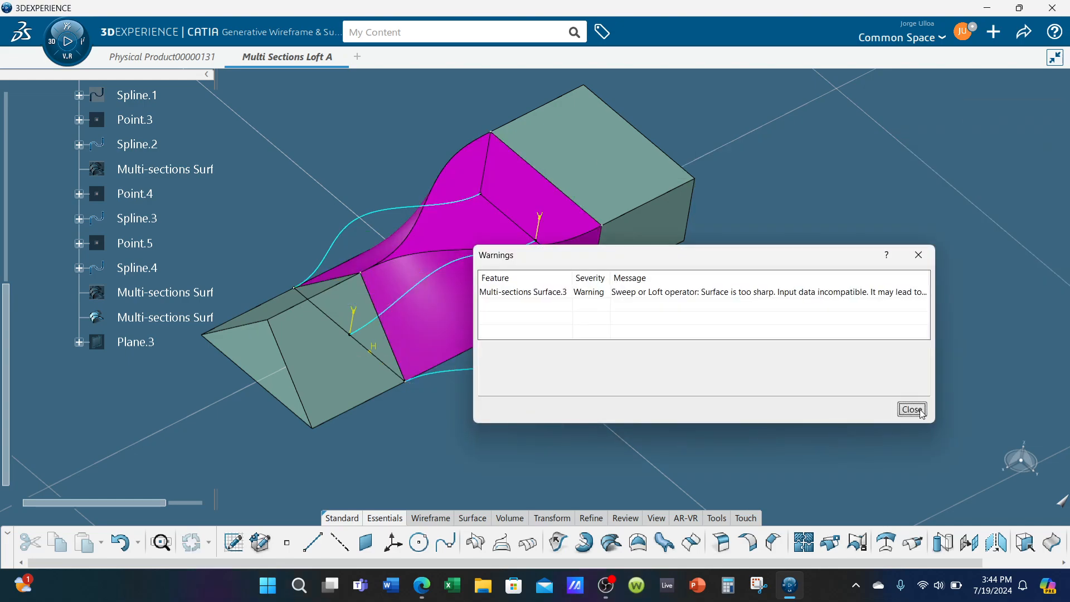
{"action": "middle_click_drag", "start_coordinate": [620, 386], "coordinate": [613, 435]}
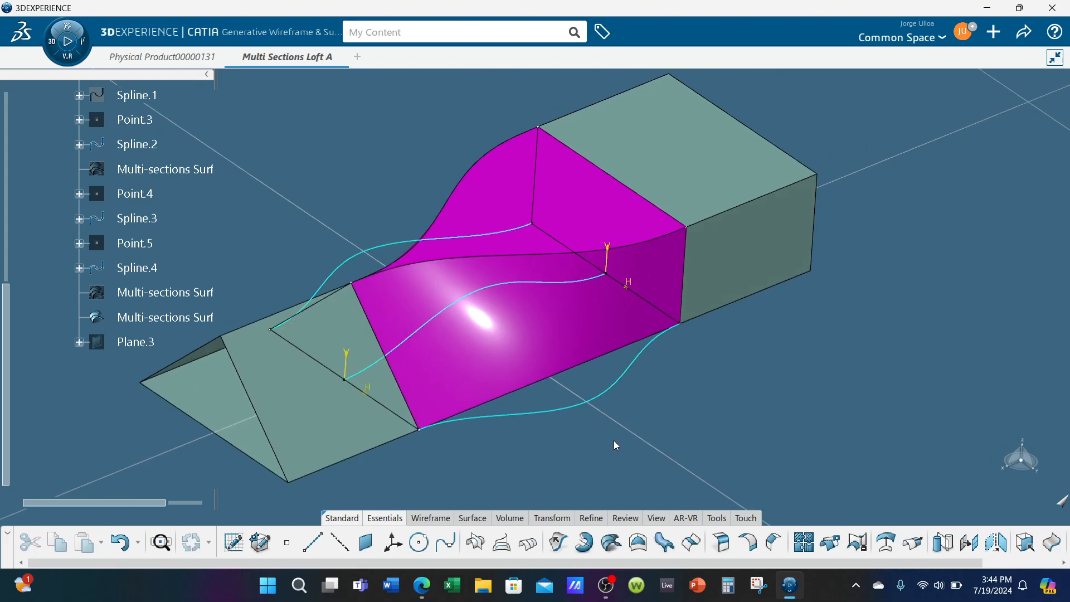